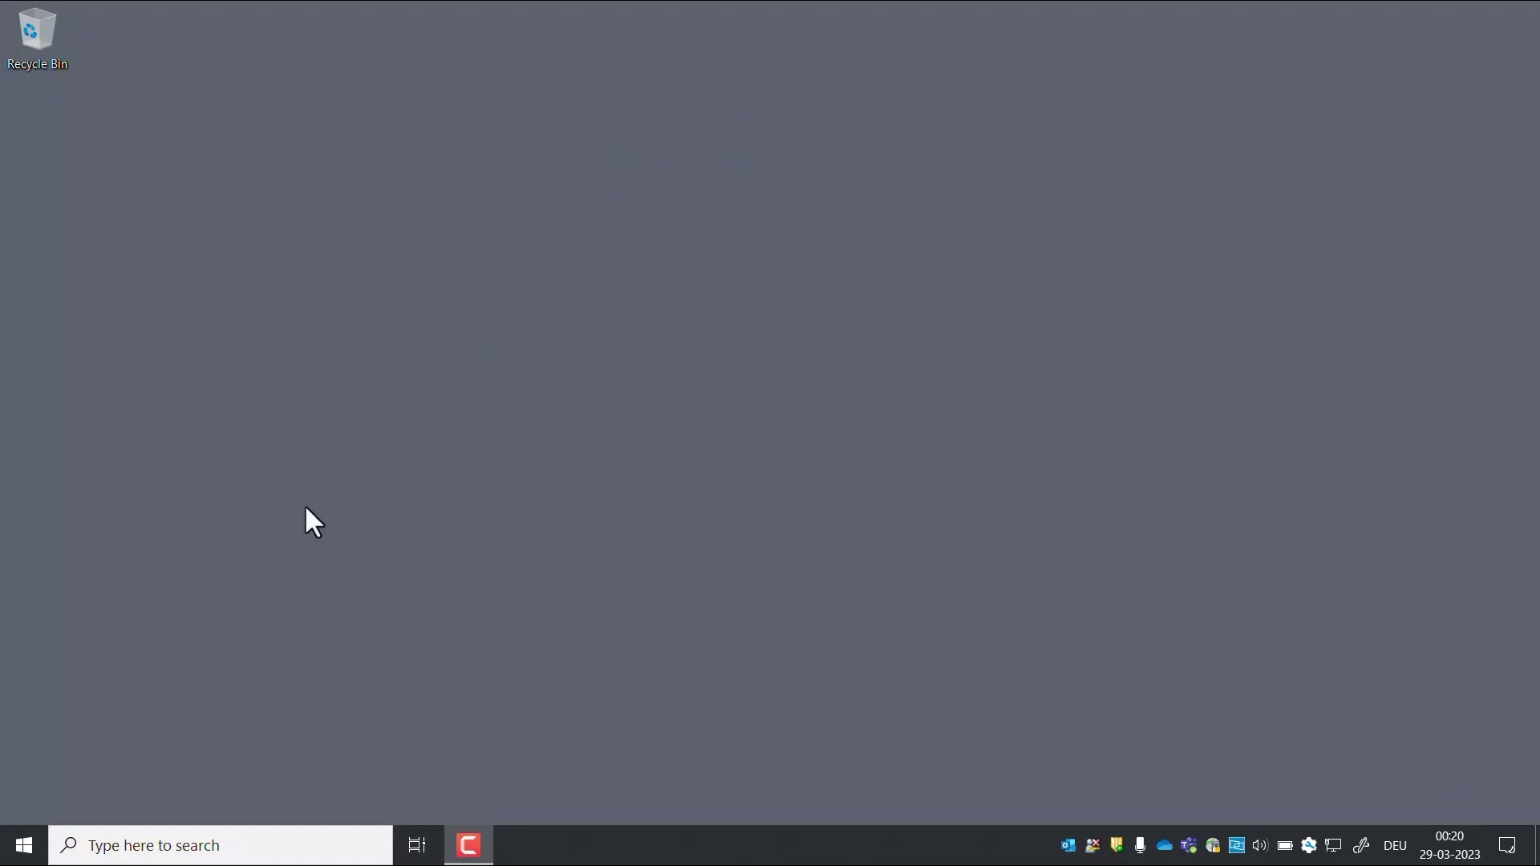
Open the BCU example's vEcuConf.yaml in Notepad++ from Start's ETAS VECU-BUILDER Examples folder.
{"action": "left_click", "coordinate": [35, 835]}
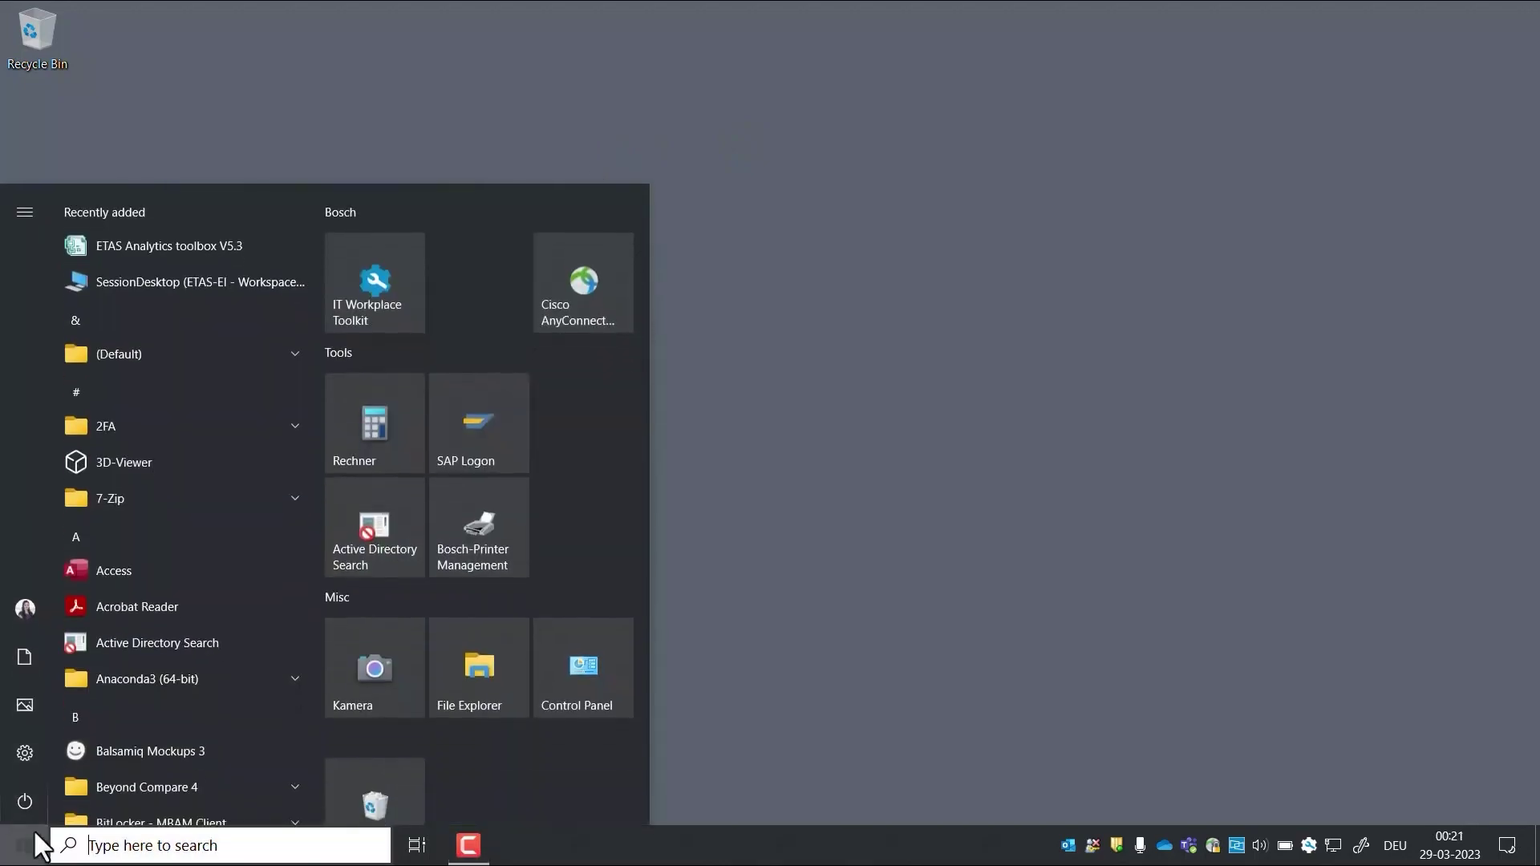
{"action": "left_click_drag", "start_coordinate": [310, 239], "coordinate": [321, 383]}
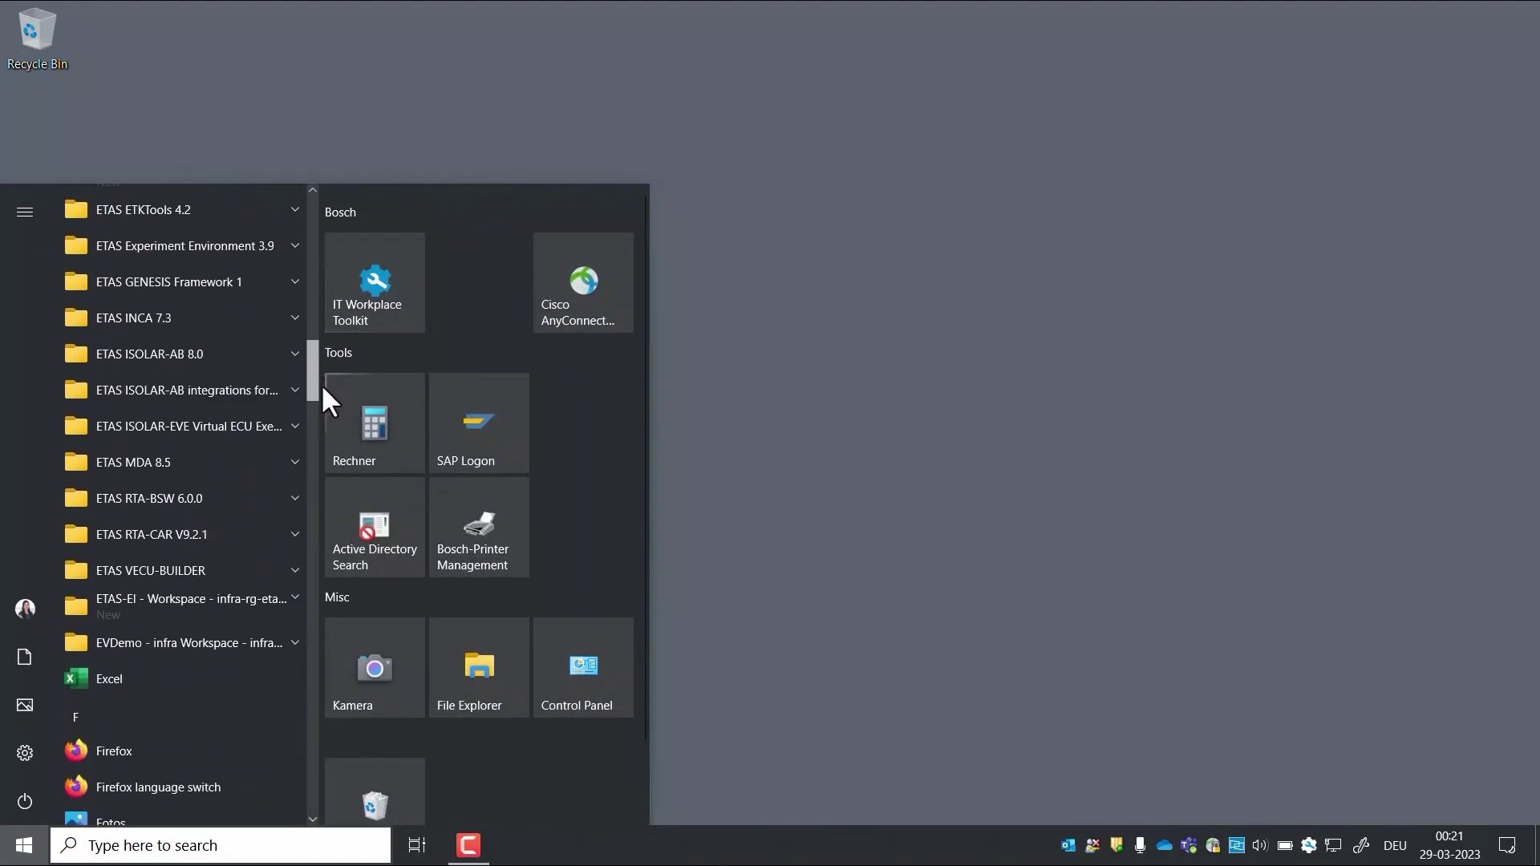
{"action": "left_click", "coordinate": [294, 567]}
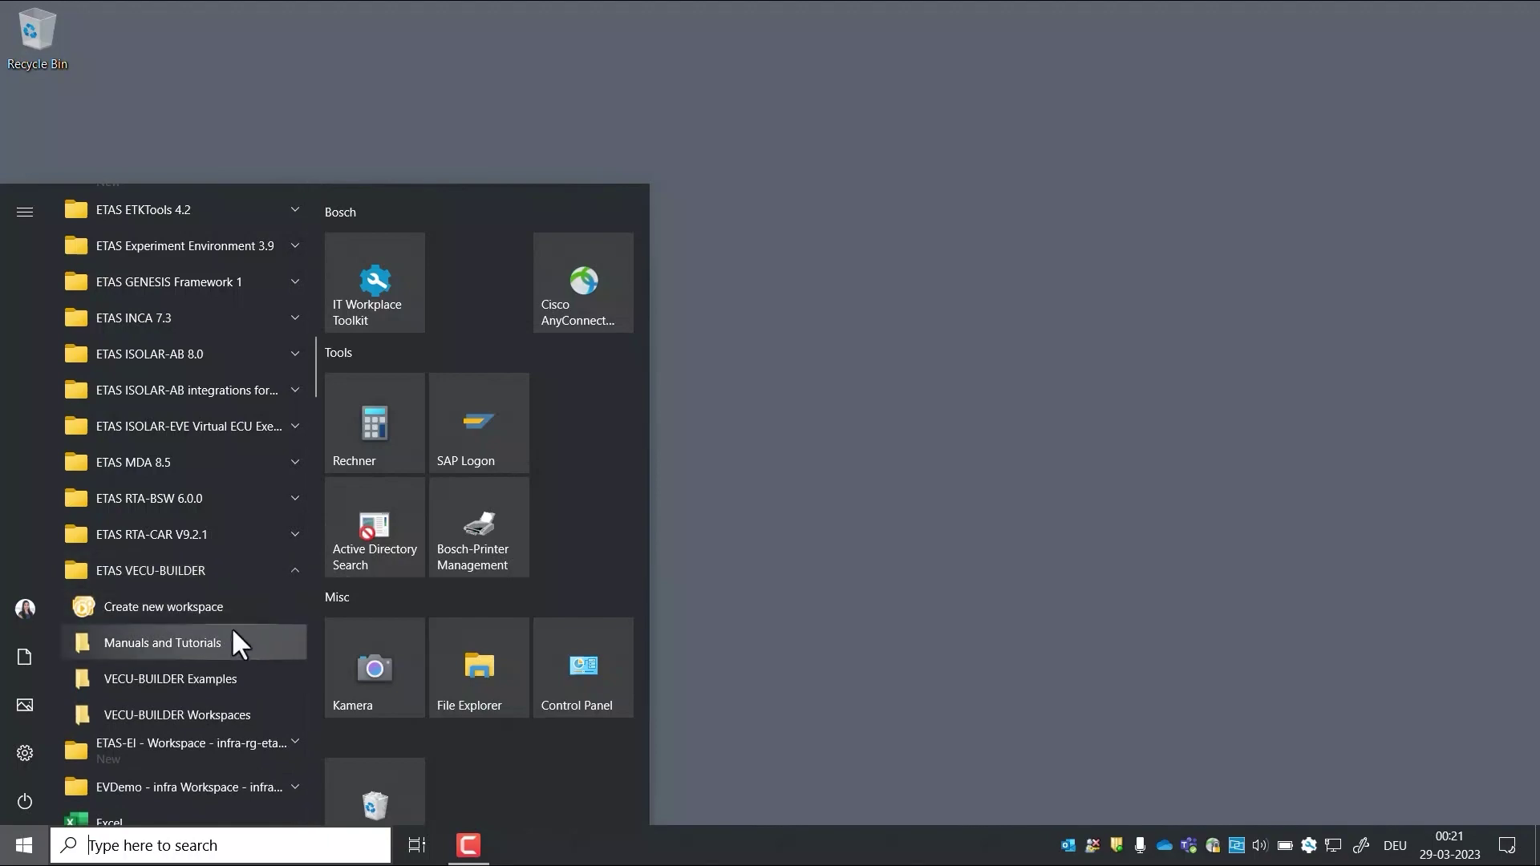
{"action": "left_click", "coordinate": [220, 679]}
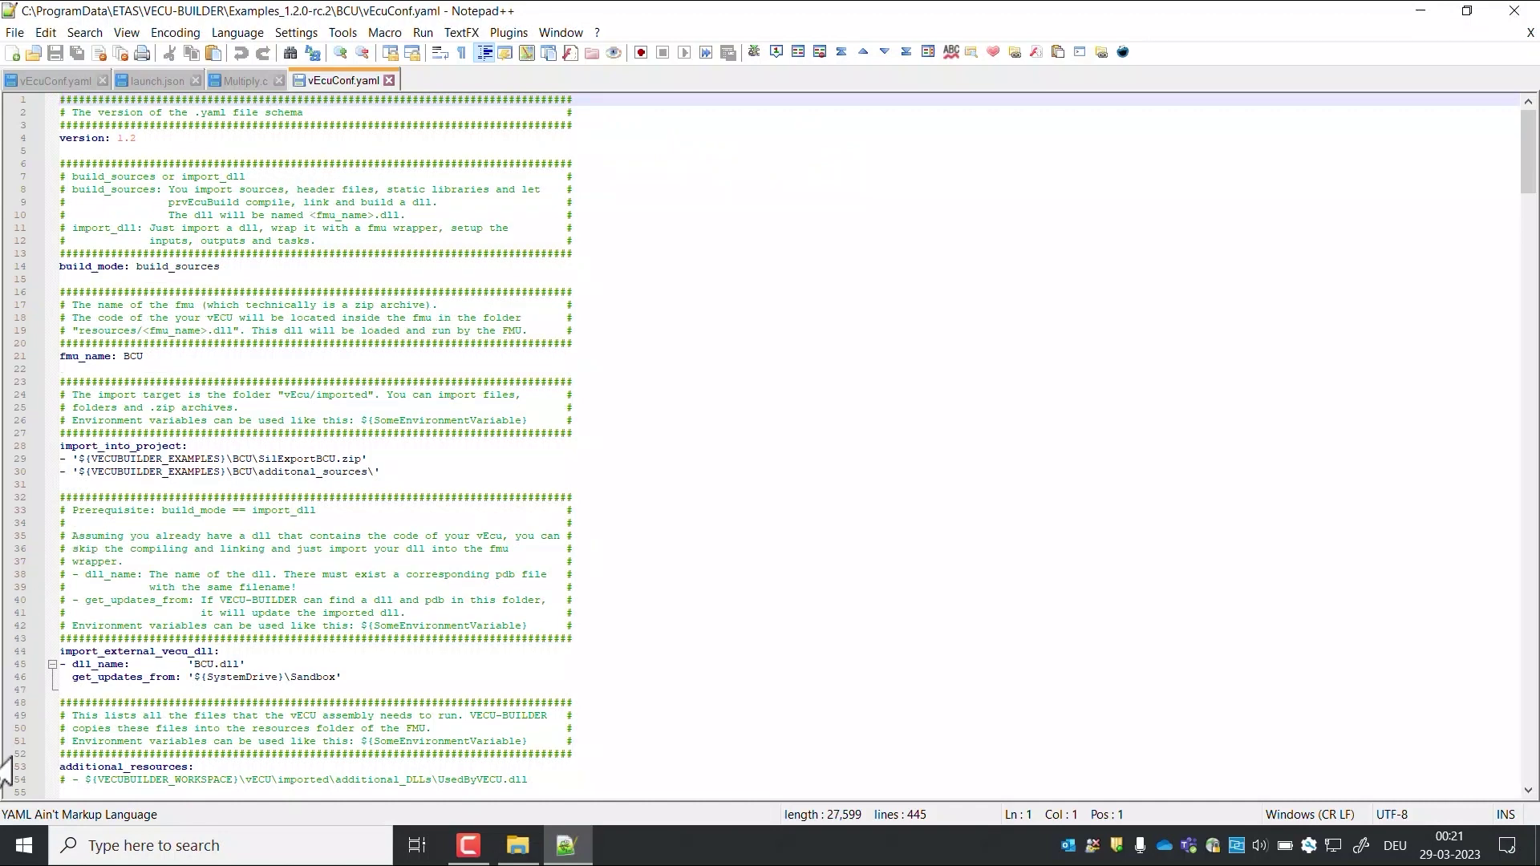
Create a new VECU-BUILDER workspace using C:\temp\BCU as the workspace folder.
{"action": "left_click", "coordinate": [24, 846]}
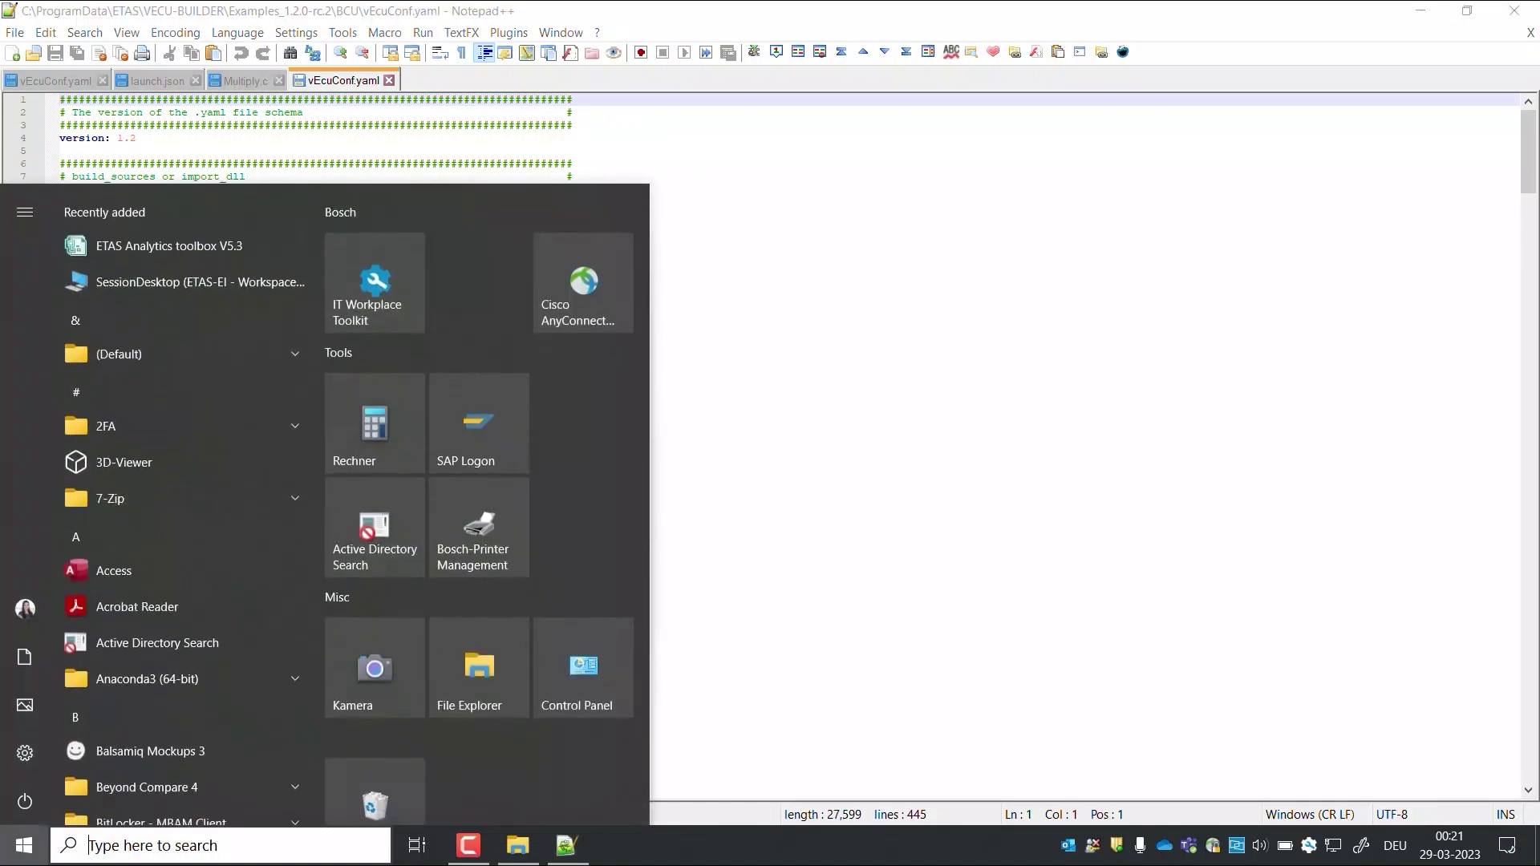
{"action": "left_click_drag", "start_coordinate": [315, 231], "coordinate": [302, 379]}
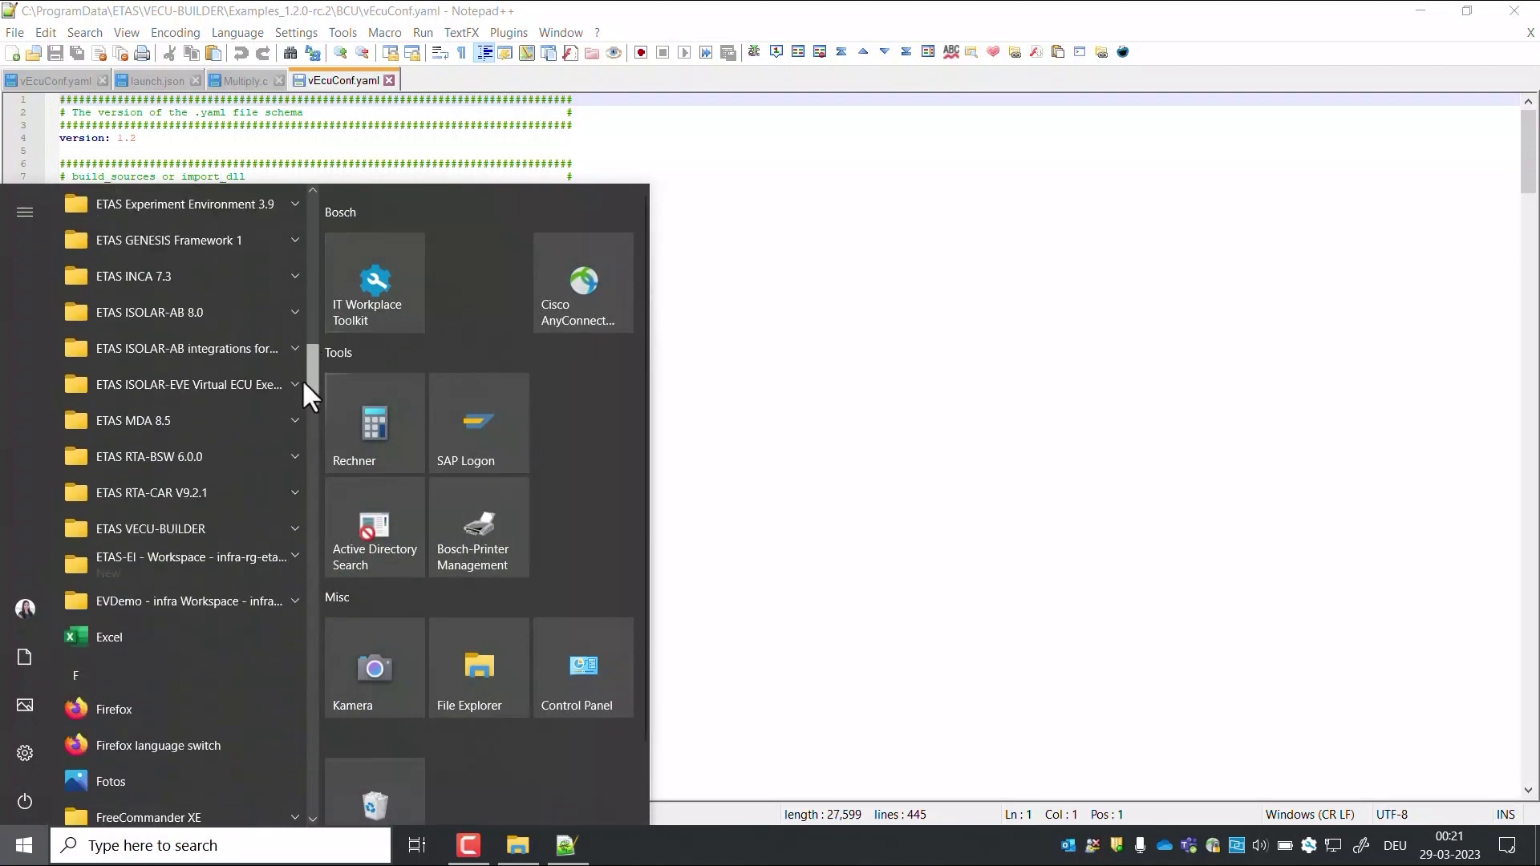
{"action": "left_click", "coordinate": [293, 527]}
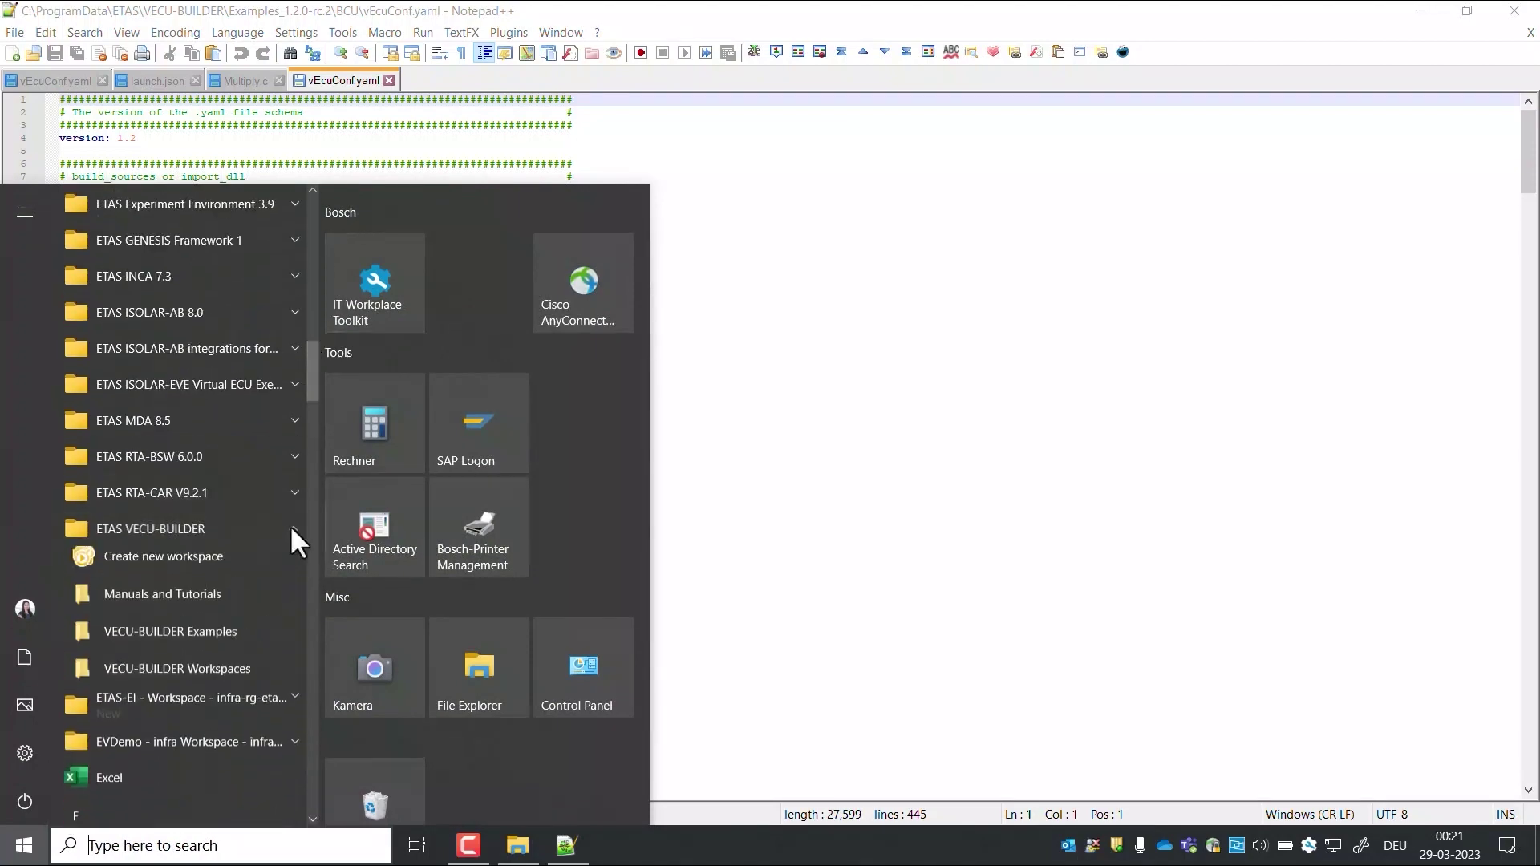
{"action": "left_click", "coordinate": [243, 565]}
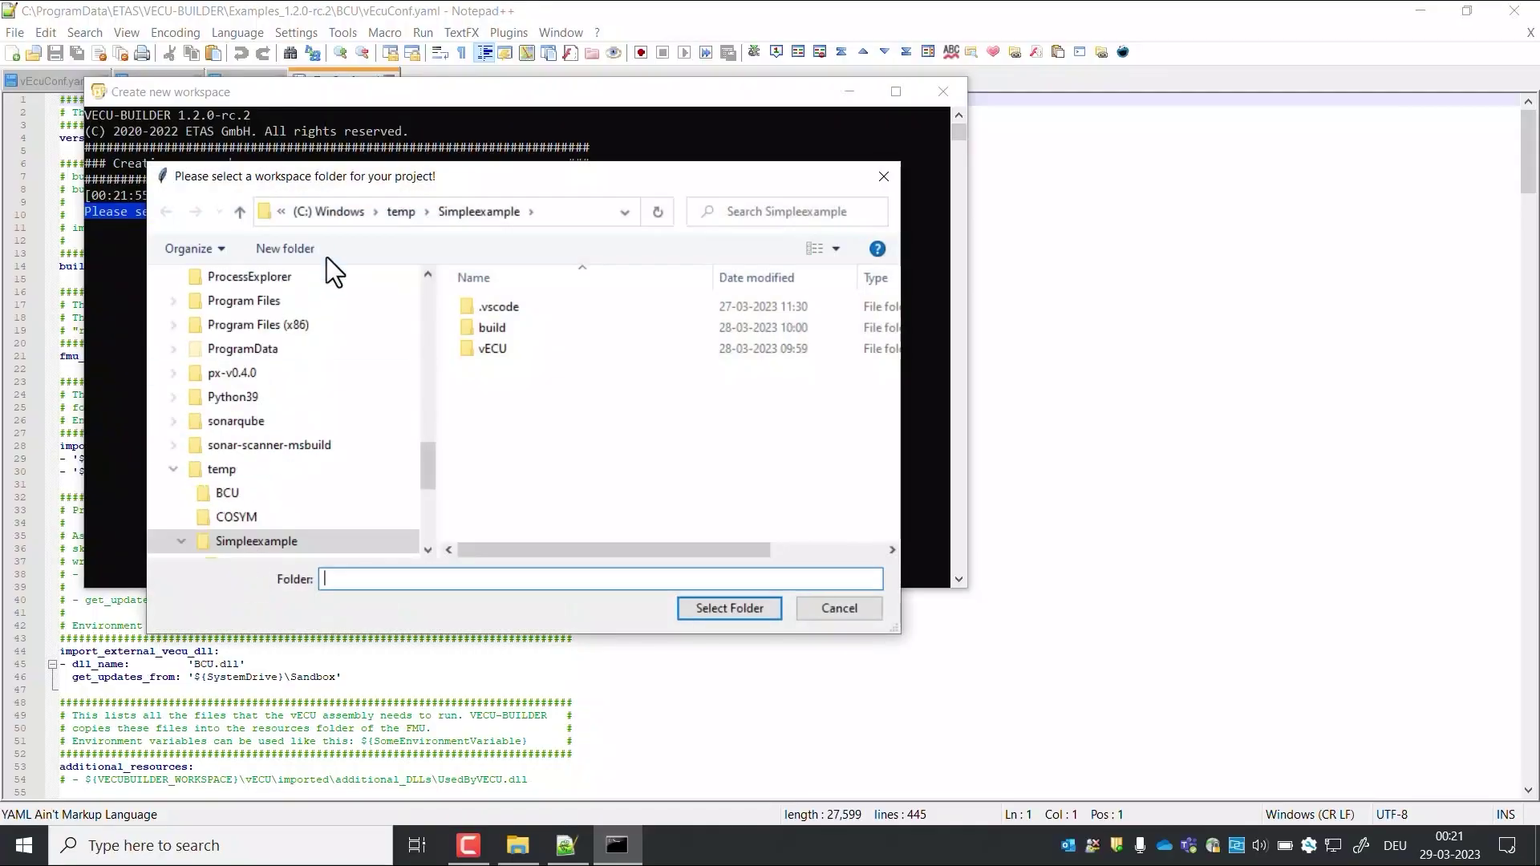
{"action": "left_click", "coordinate": [398, 211]}
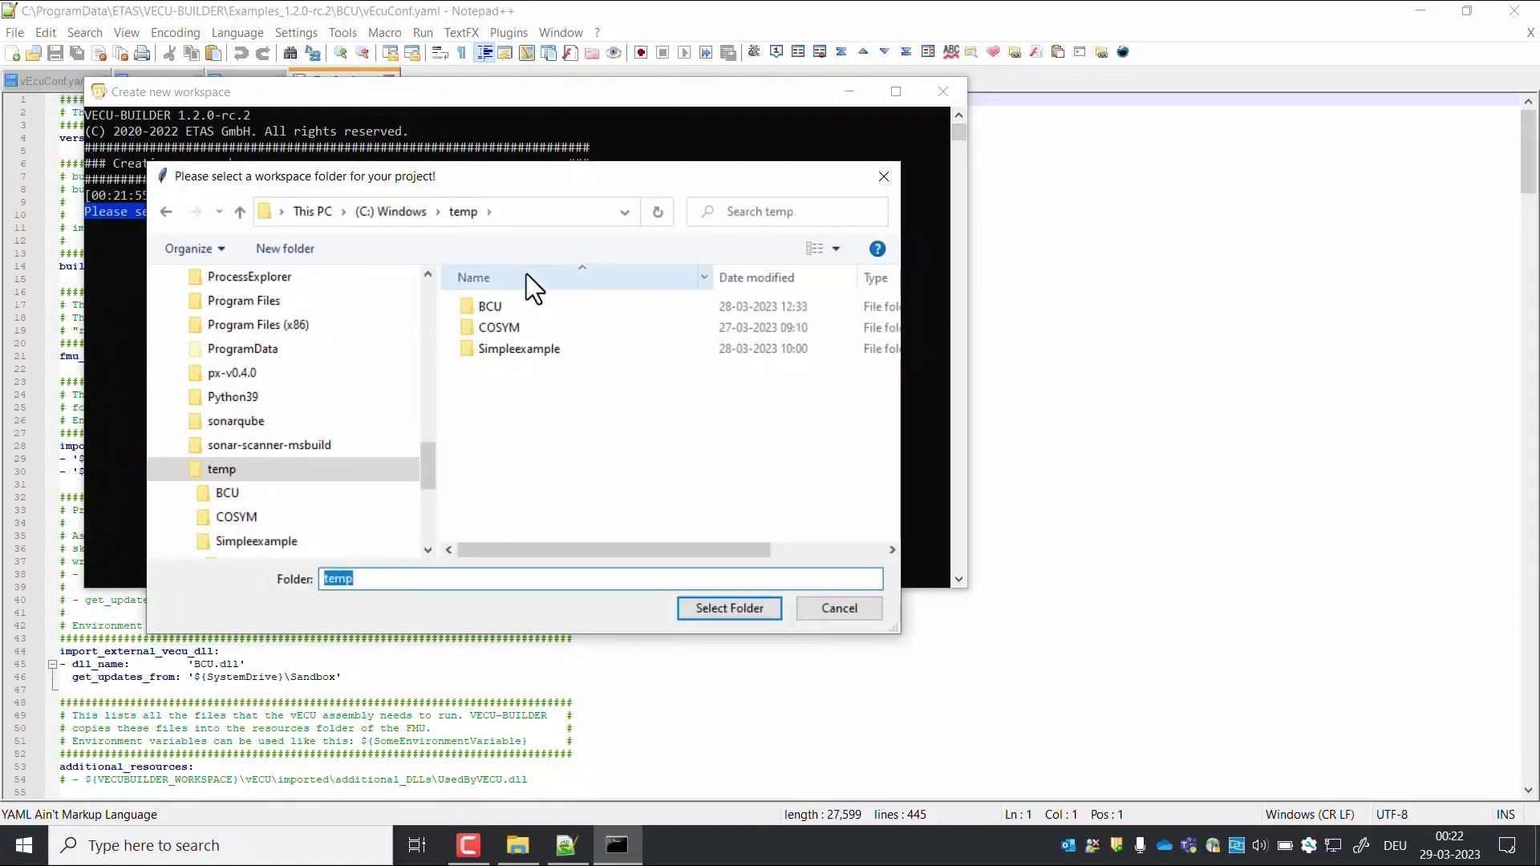
{"action": "double_click", "coordinate": [496, 306]}
{"action": "left_click", "coordinate": [714, 610]}
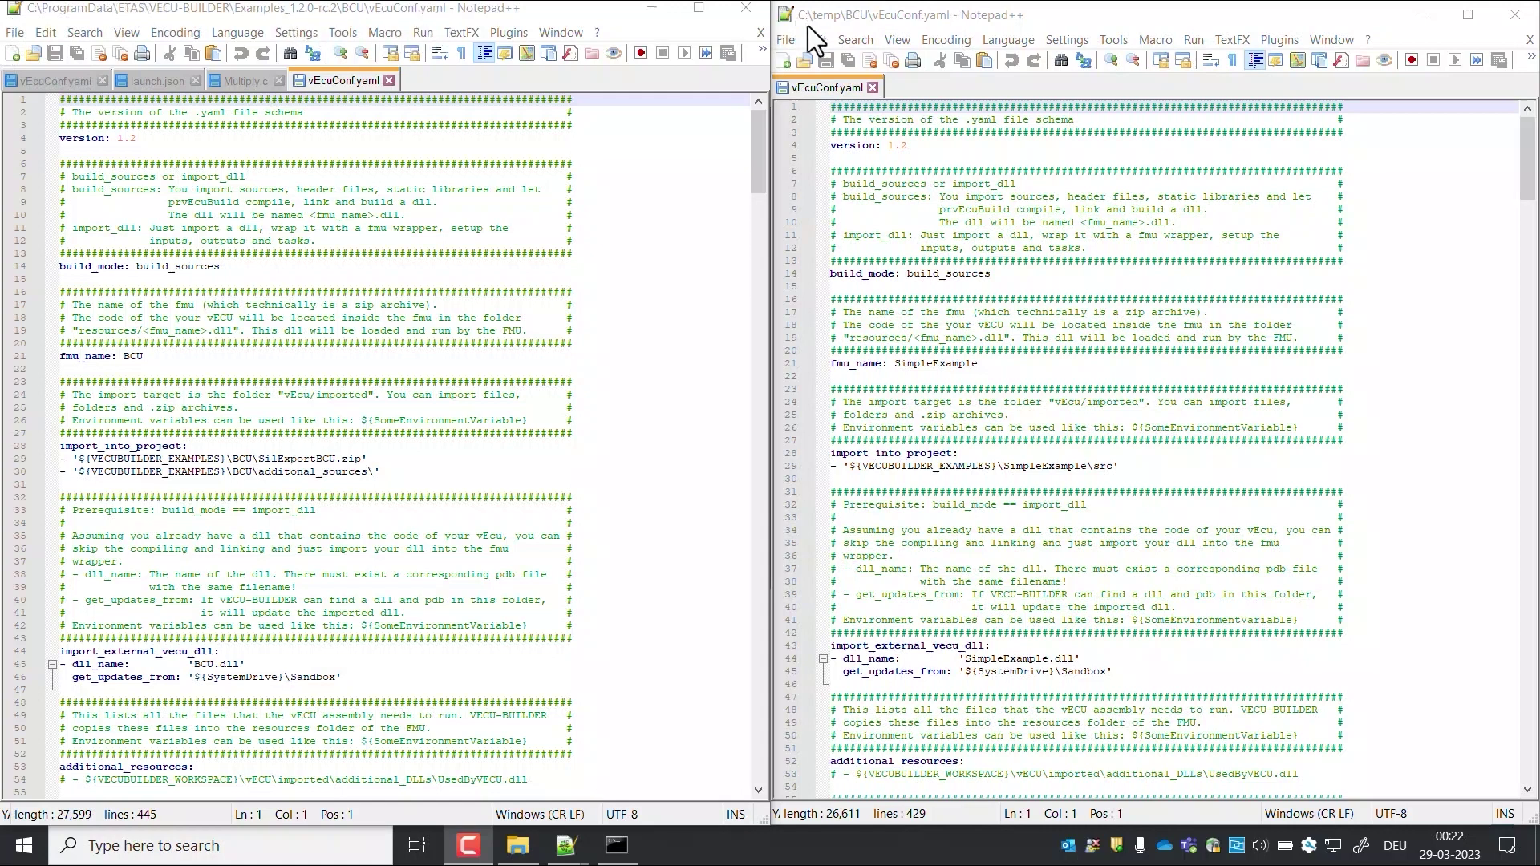
Replace the workspace vEcuConf.yaml contents with the copied BCU example configuration.
{"action": "left_click", "coordinate": [708, 177]}
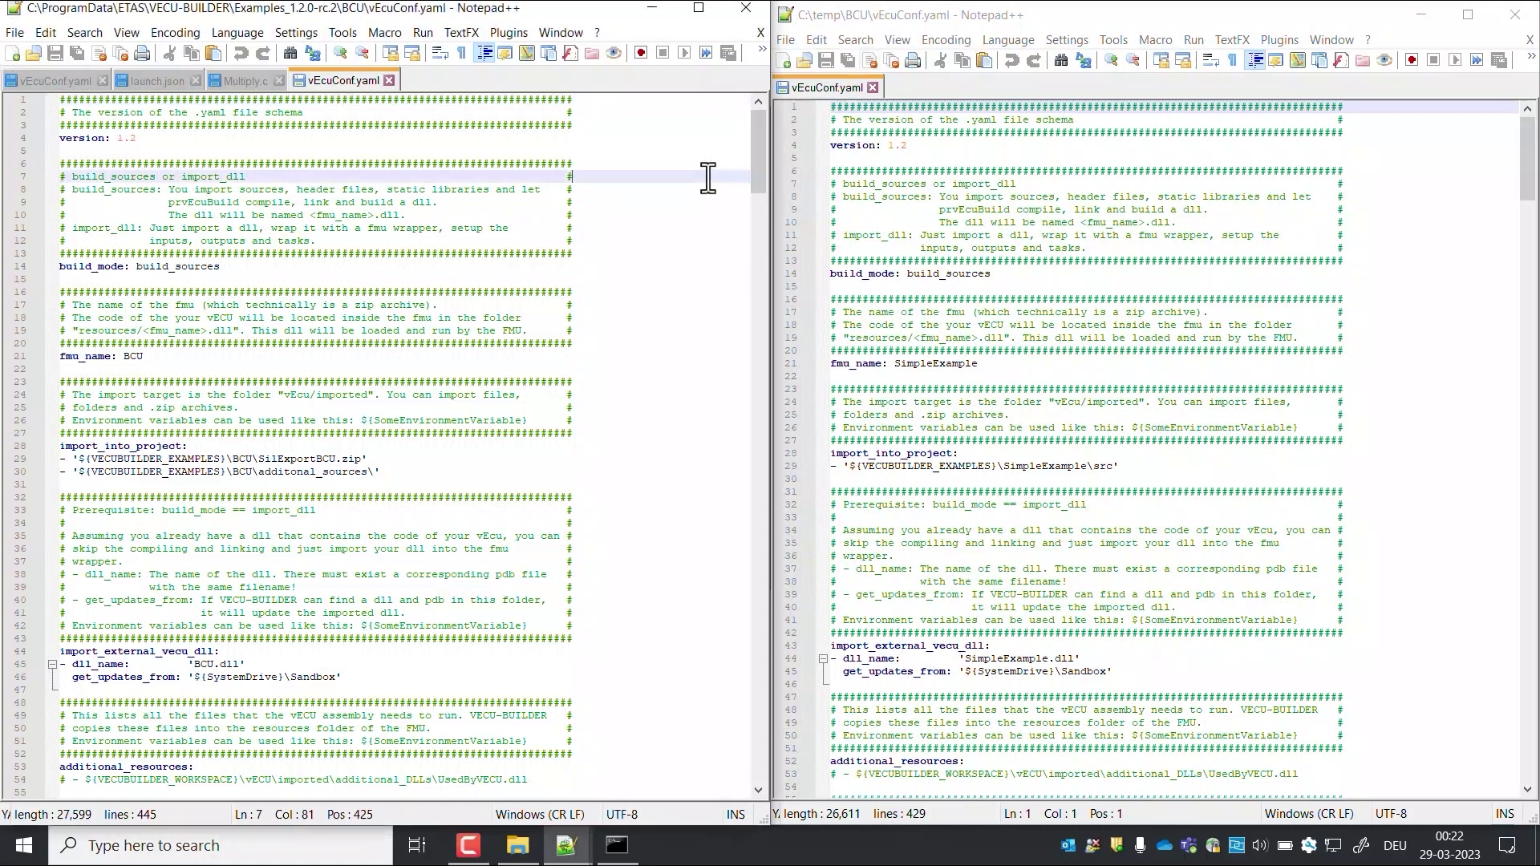
{"action": "key", "text": "ctrl+a"}
{"action": "key", "text": "ctrl+c"}
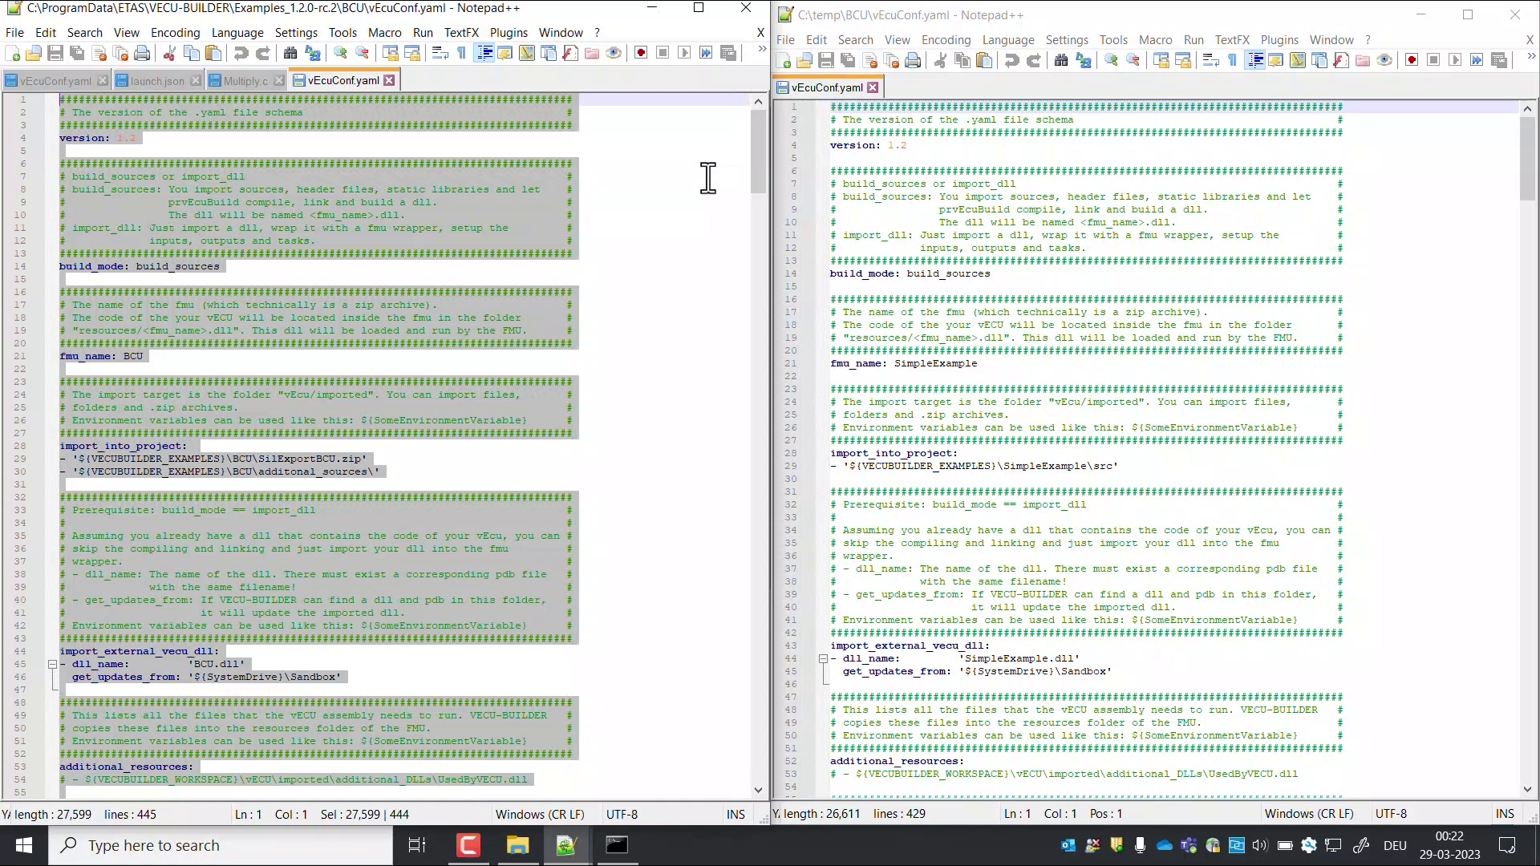
{"action": "left_click", "coordinate": [971, 235]}
{"action": "key", "text": "ctrl+a"}
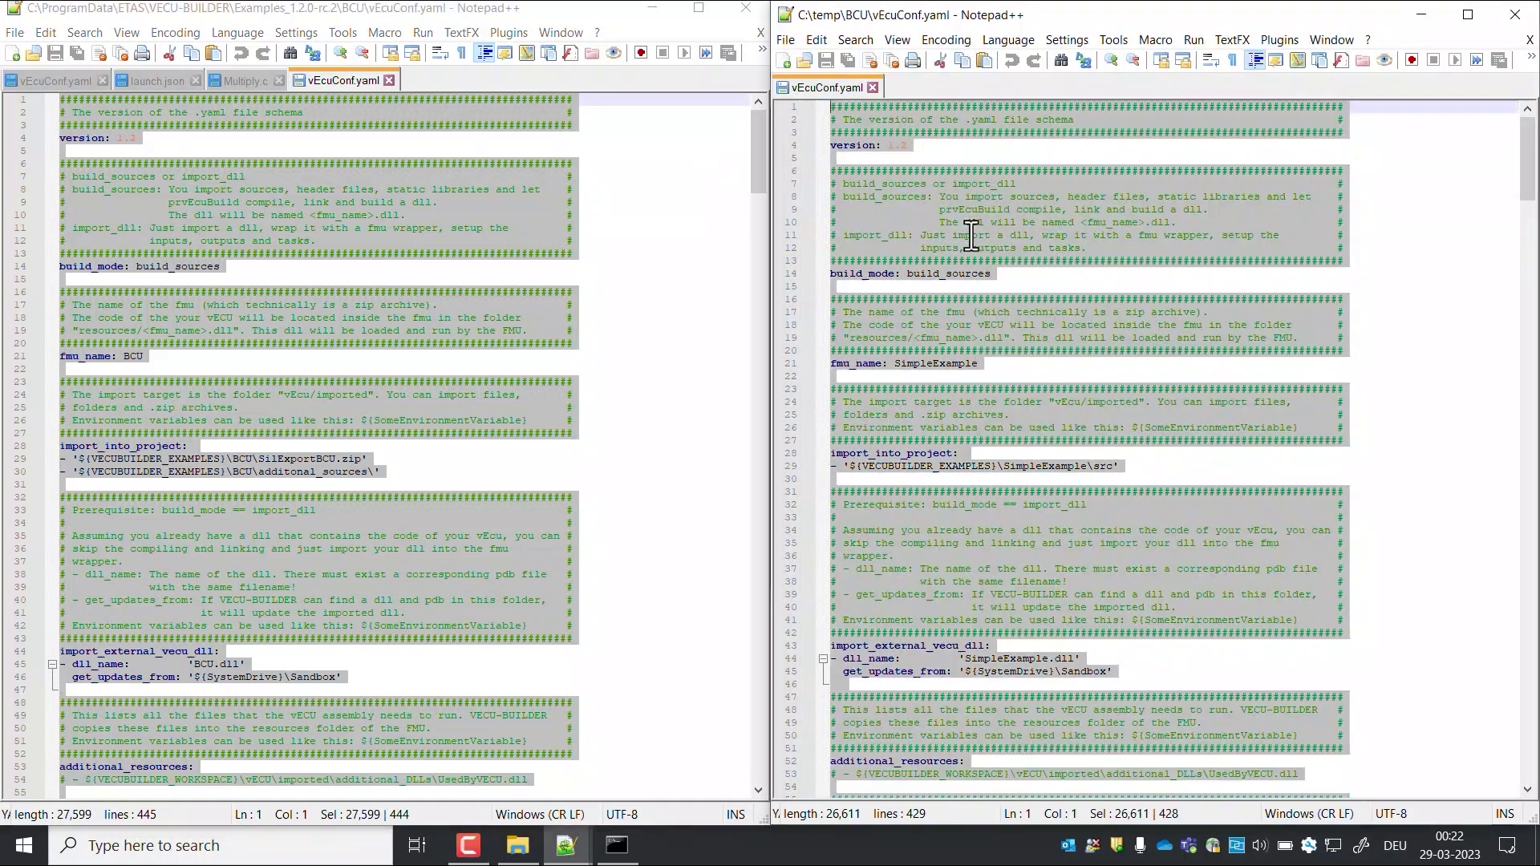
{"action": "key", "text": "ctrl+v"}
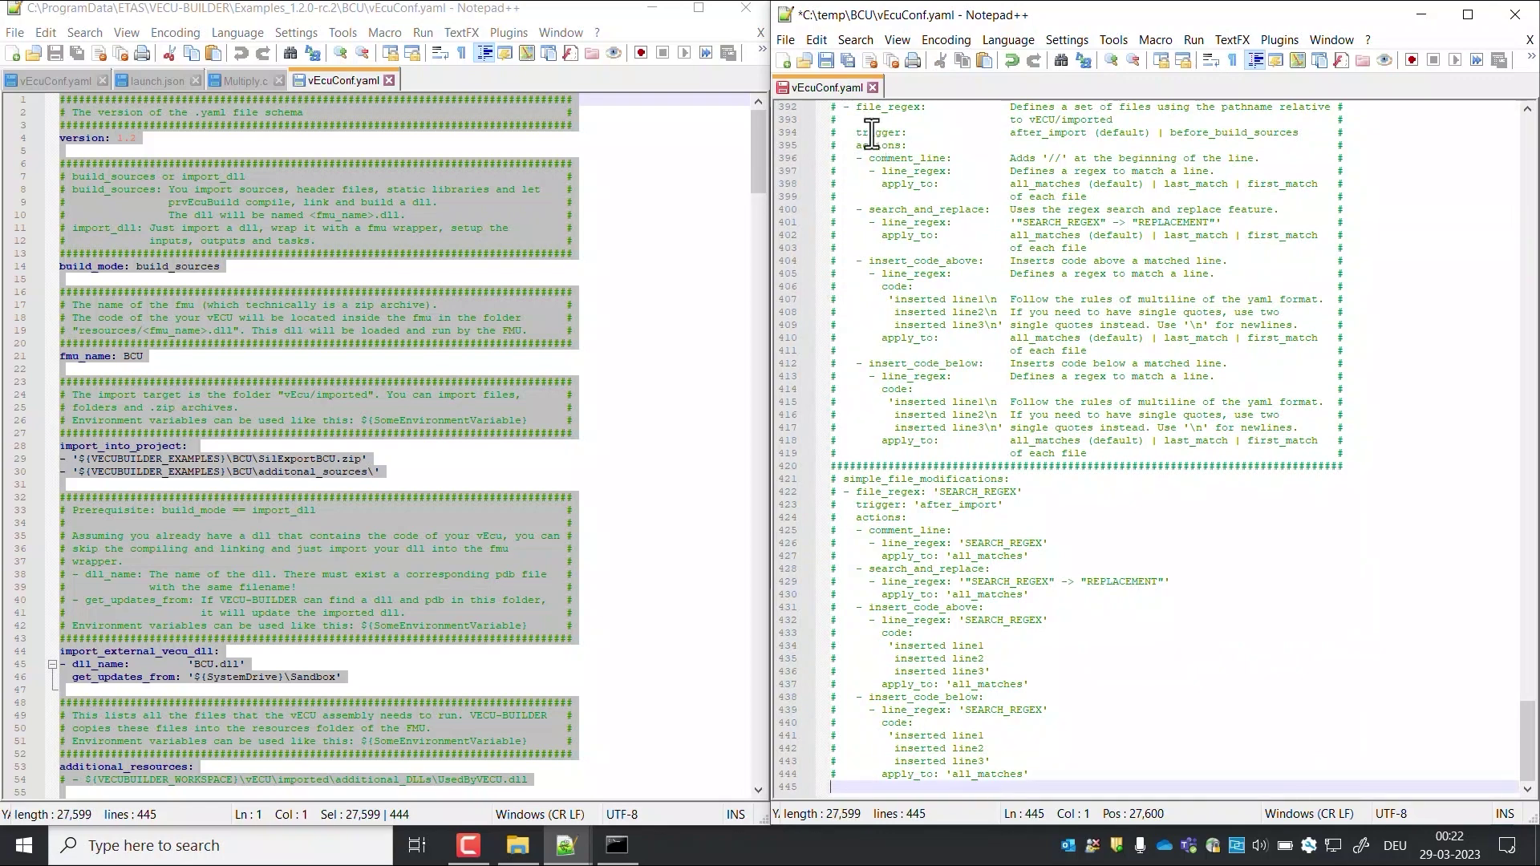
Save C:\temp\BCU\vEcuConf.yaml, close it and minimize the example editor.
{"action": "left_click", "coordinate": [830, 64]}
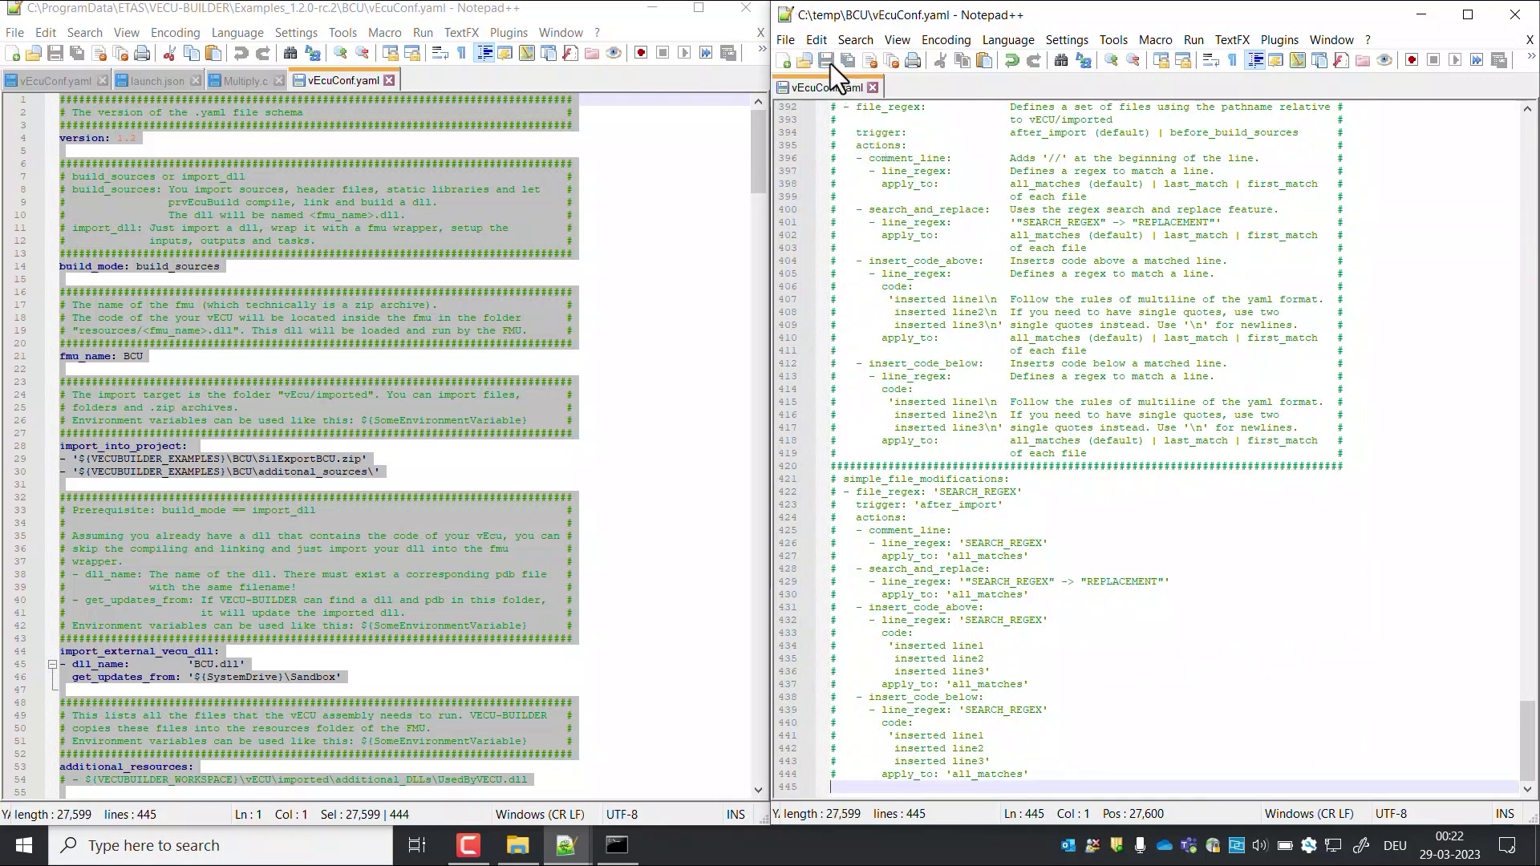
{"action": "left_click", "coordinate": [1517, 14]}
{"action": "left_click", "coordinate": [652, 9]}
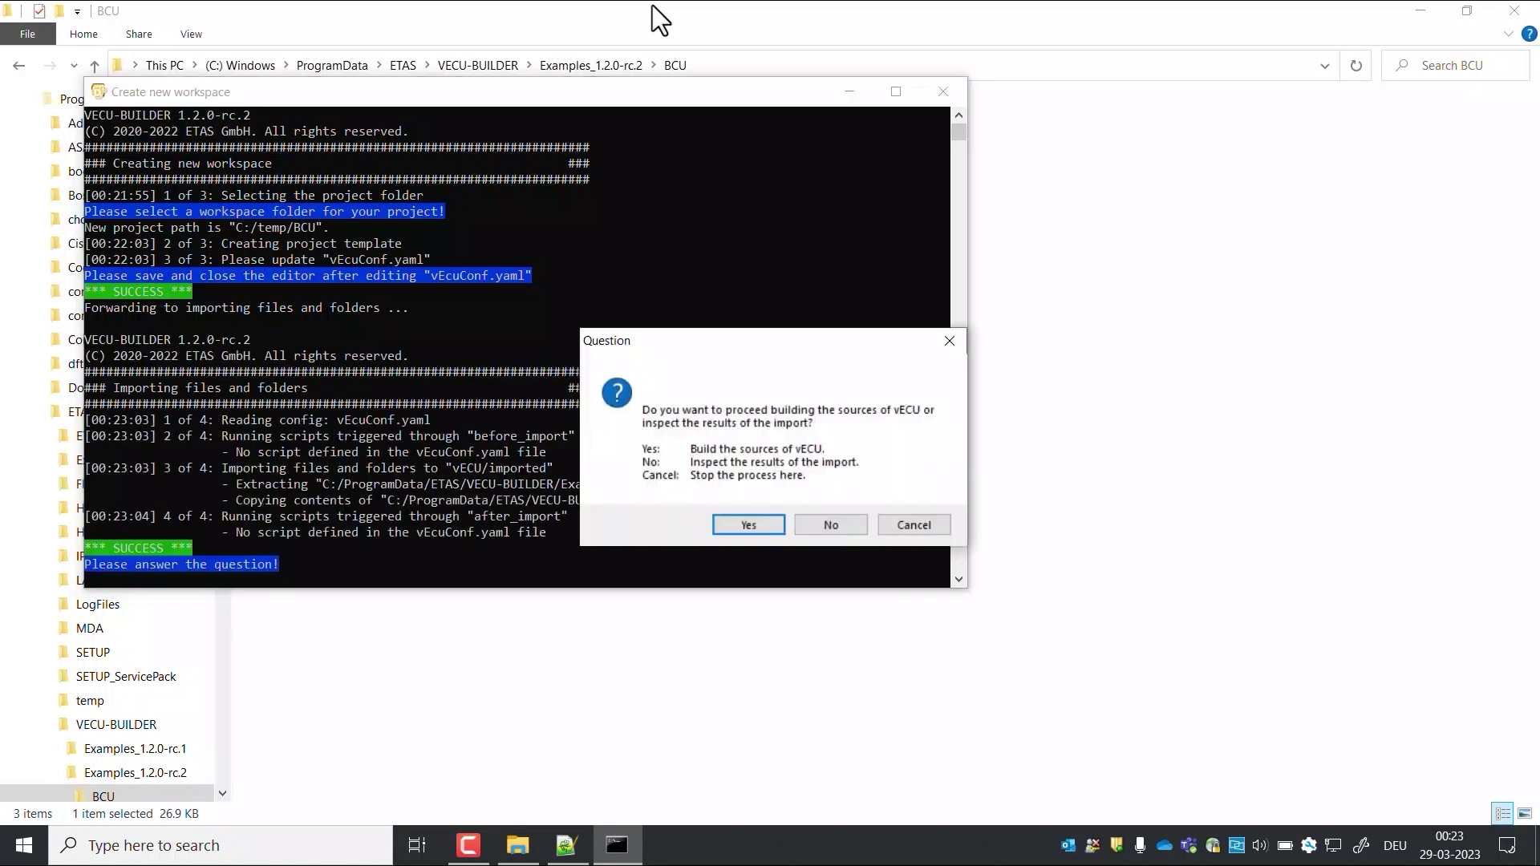
Confirm the build so the vECU produces BCU.fmu and BCU_debug.fmu in C:\temp\BCU.
{"action": "left_click", "coordinate": [759, 524]}
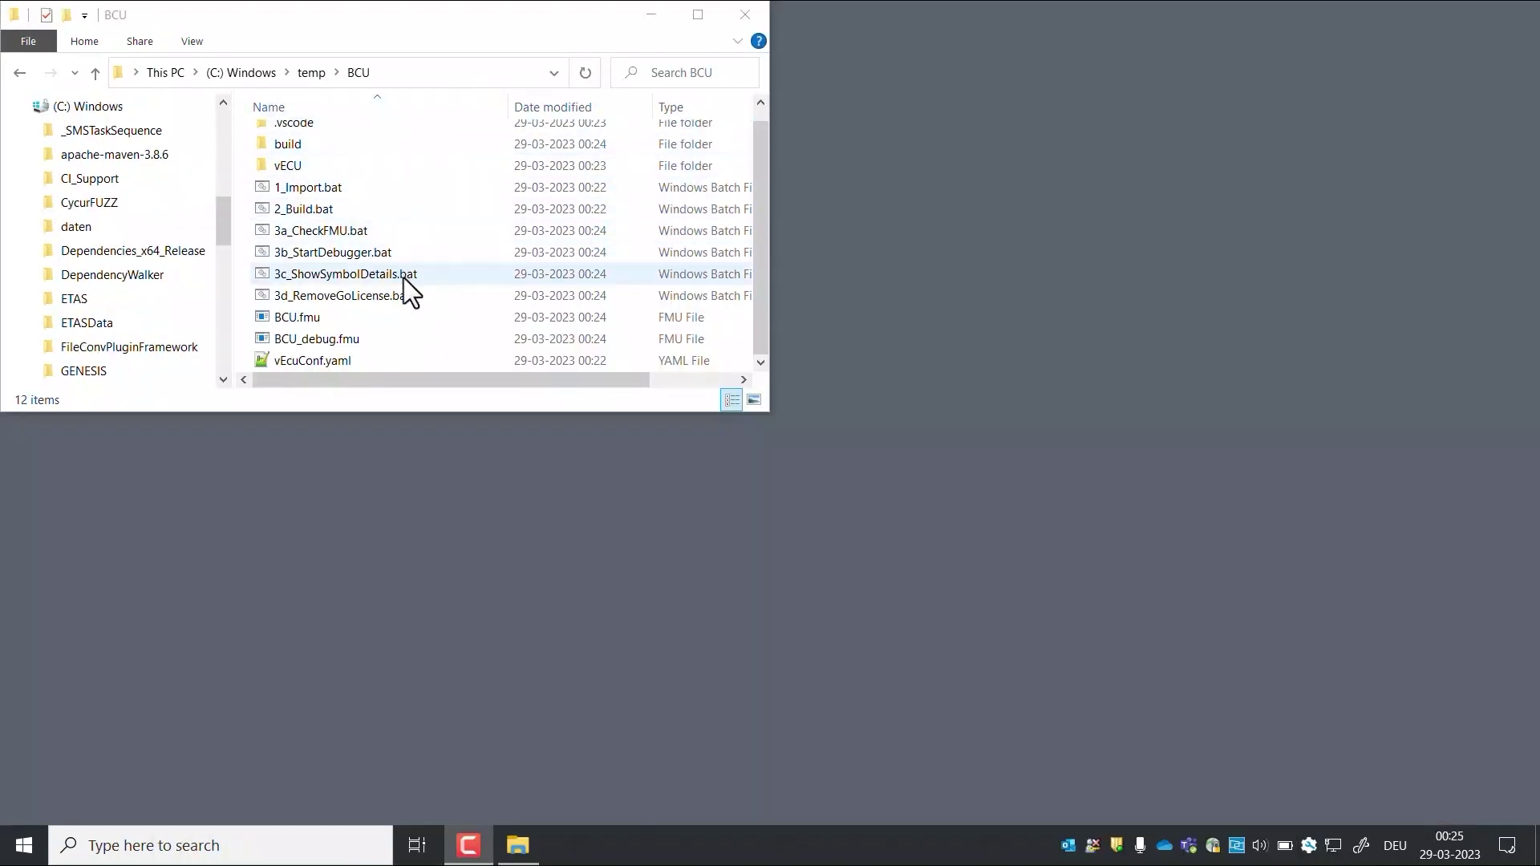
Open C:\temp\BCU\vEcuConf.yaml with Edit with Notepad++.
{"action": "left_click", "coordinate": [338, 363]}
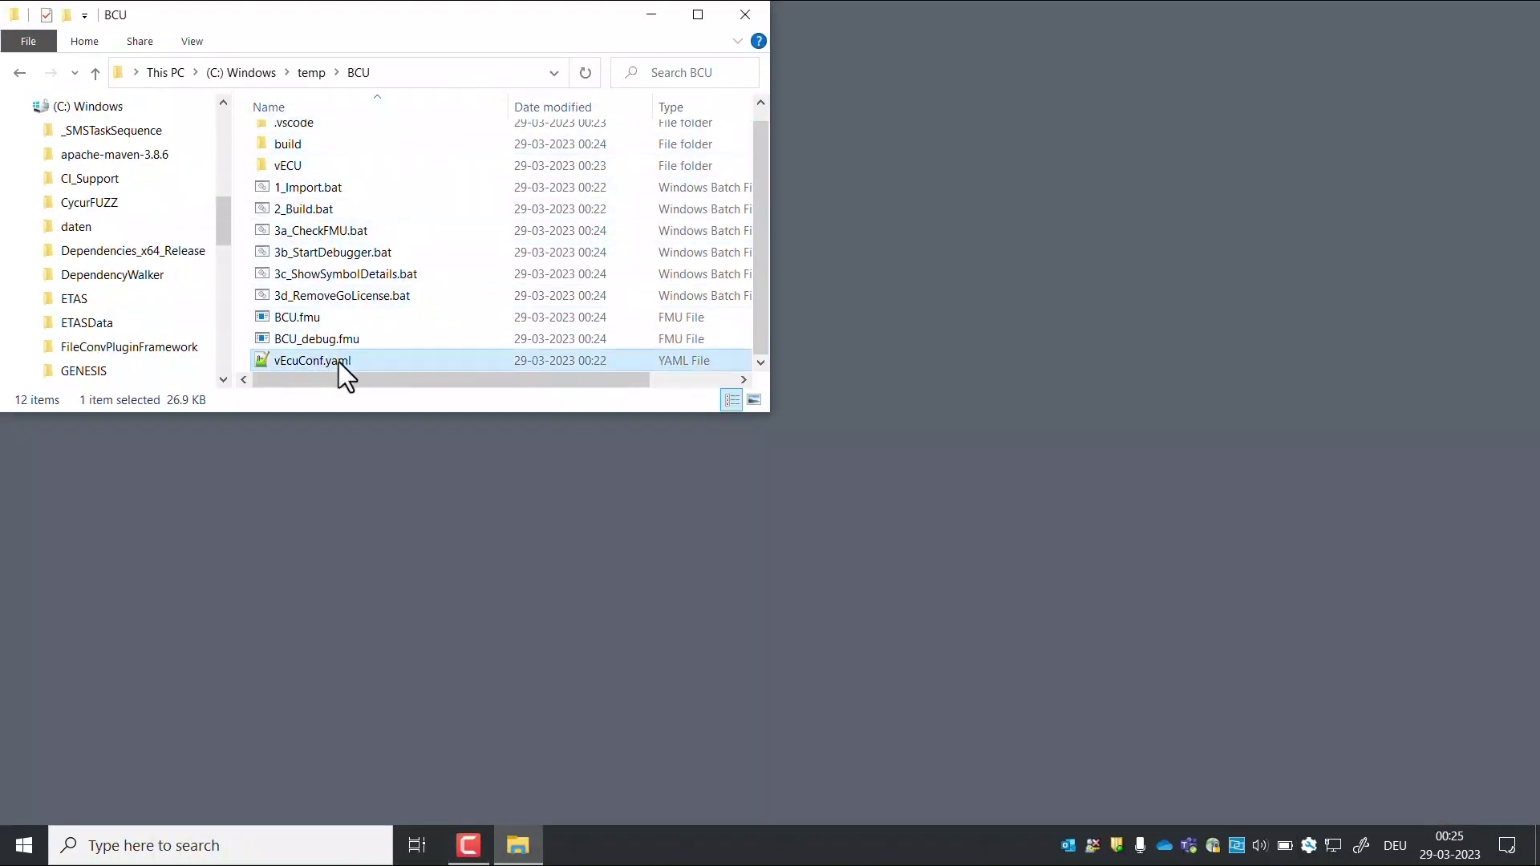
{"action": "right_click", "coordinate": [339, 363]}
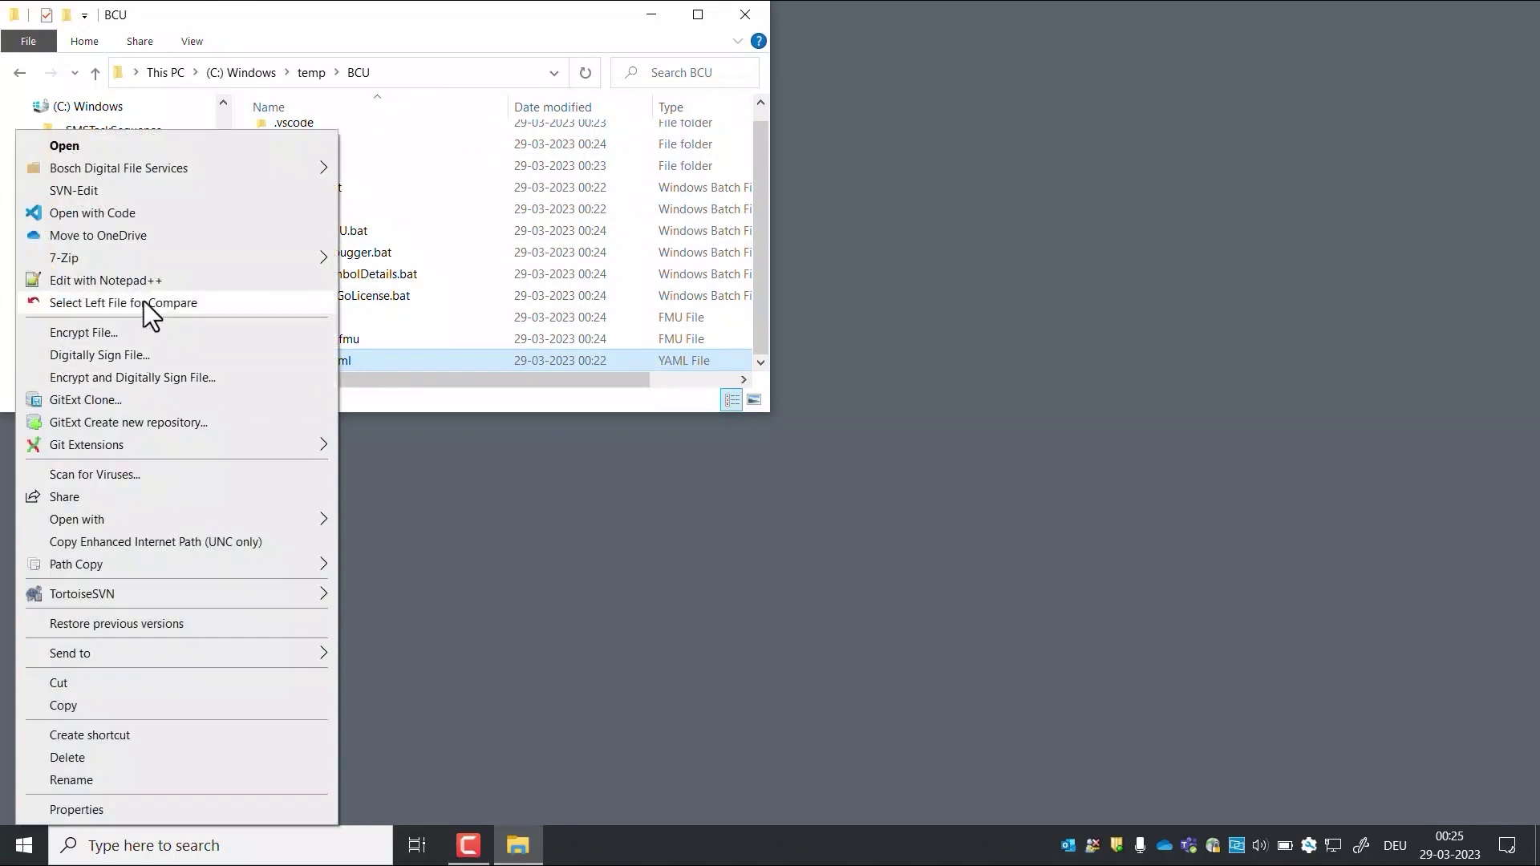
{"action": "left_click", "coordinate": [142, 284]}
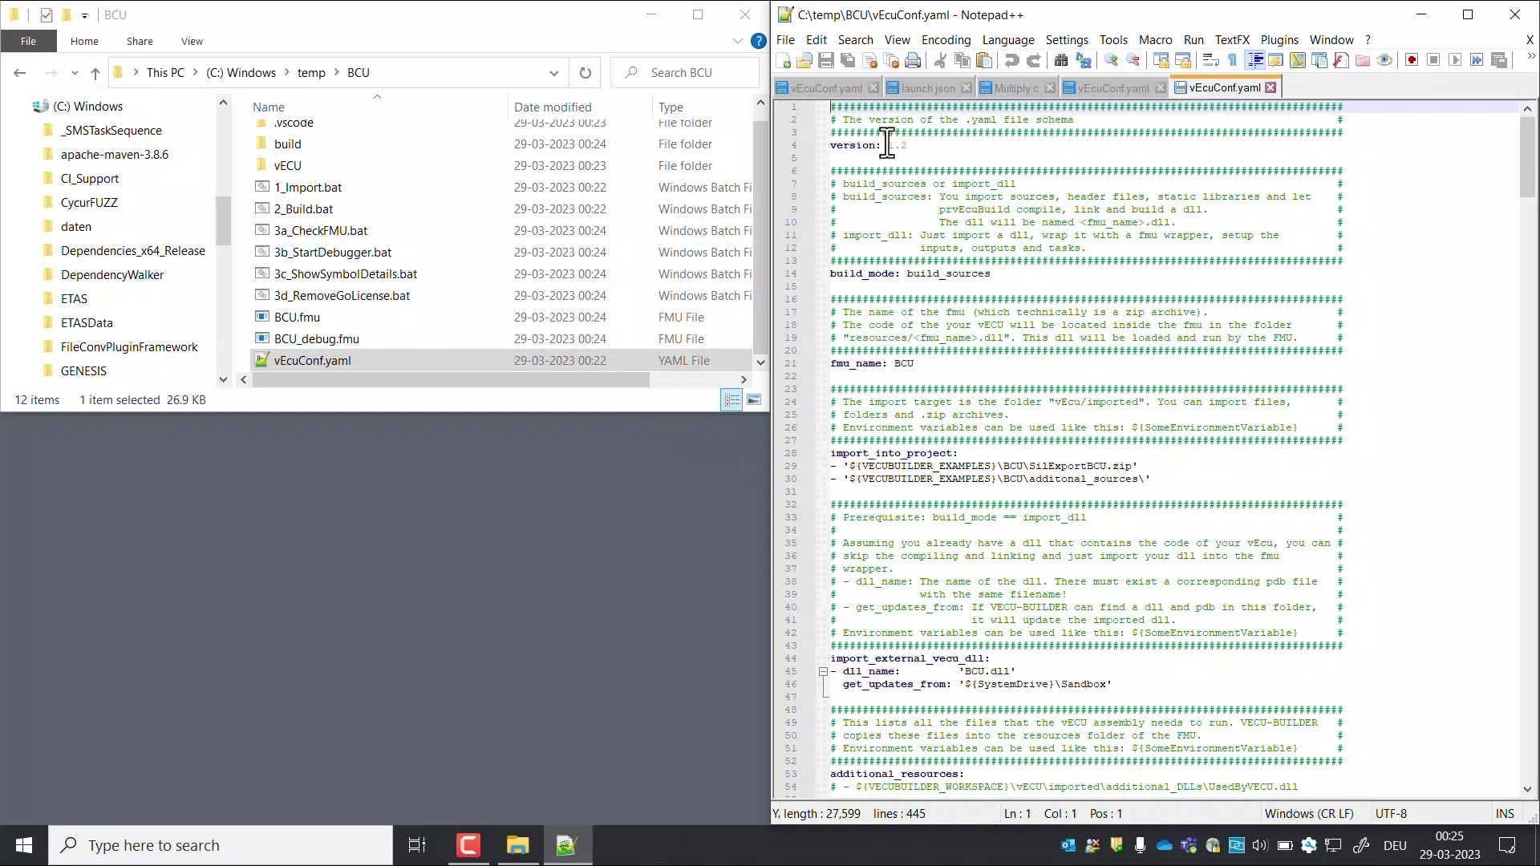
Review the xcp_slave section: port 12345 and ip_address 127.0.0.1.
{"action": "left_click", "coordinate": [940, 261]}
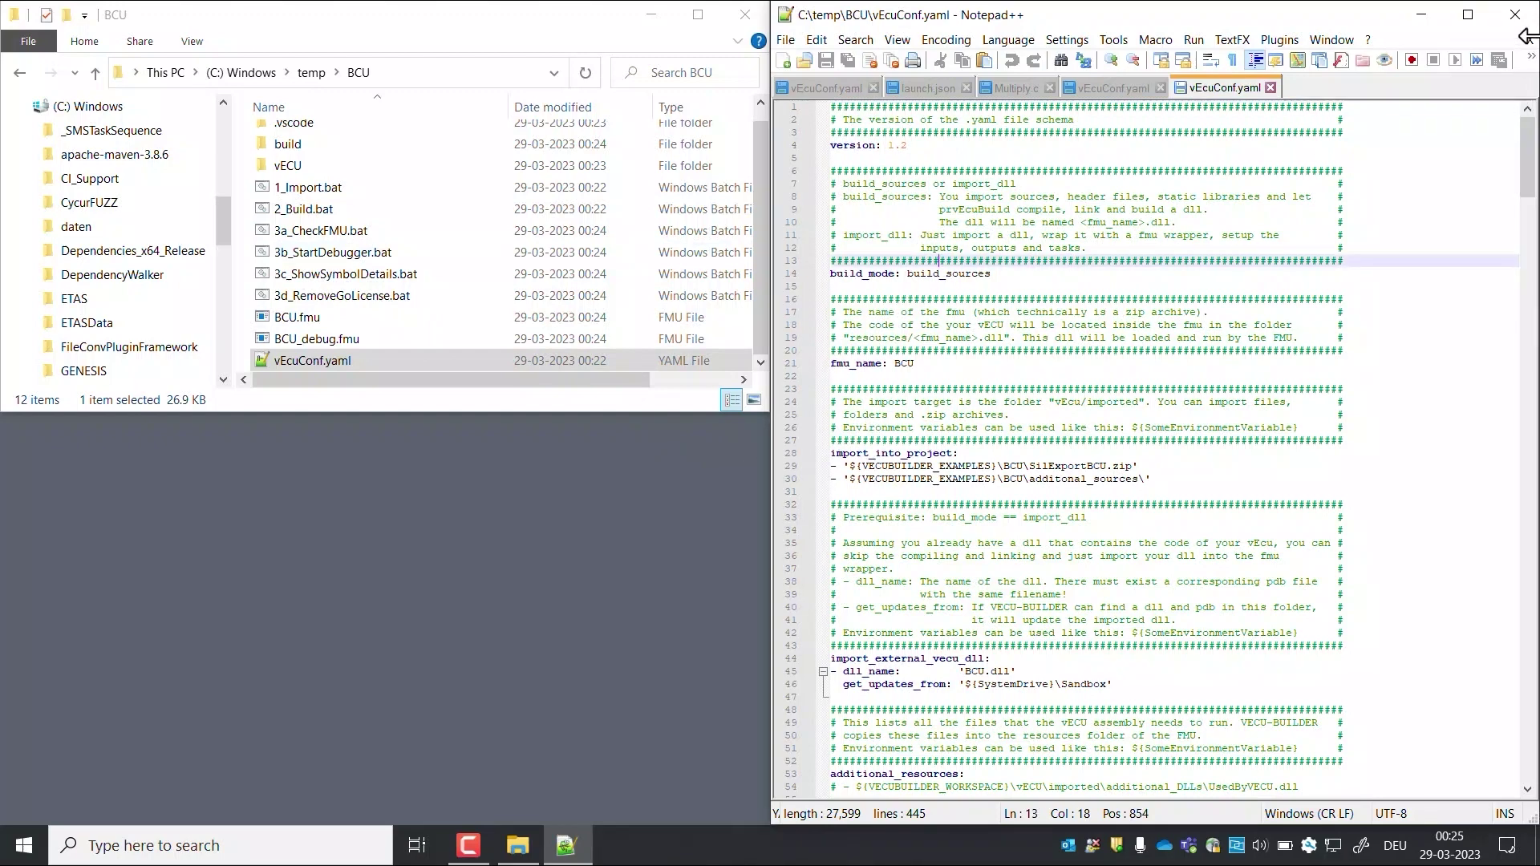
{"action": "left_click_drag", "start_coordinate": [1524, 153], "coordinate": [1526, 235]}
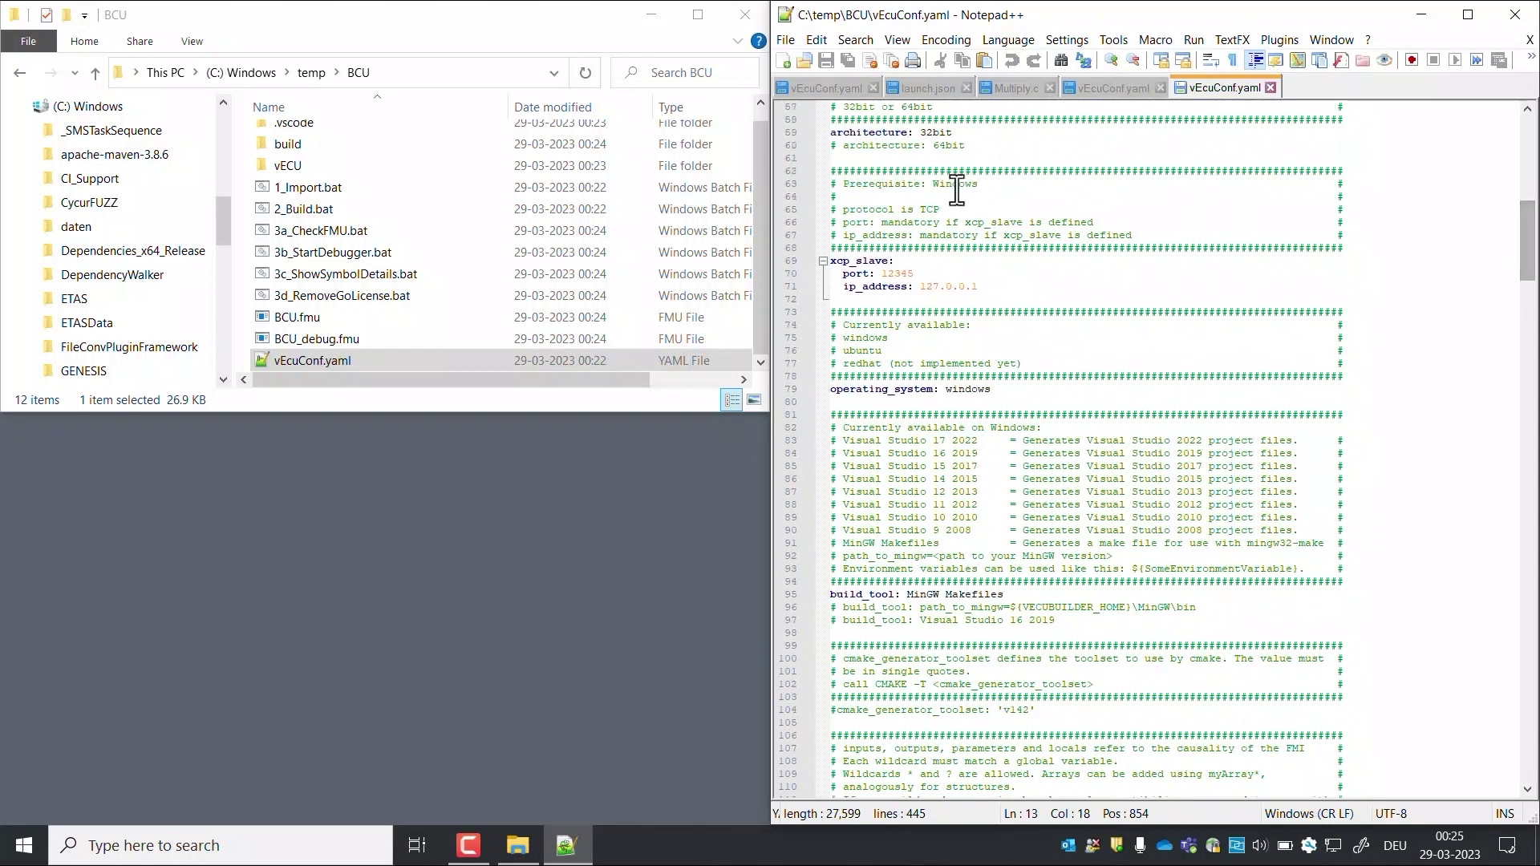
{"action": "double_click", "coordinate": [872, 262]}
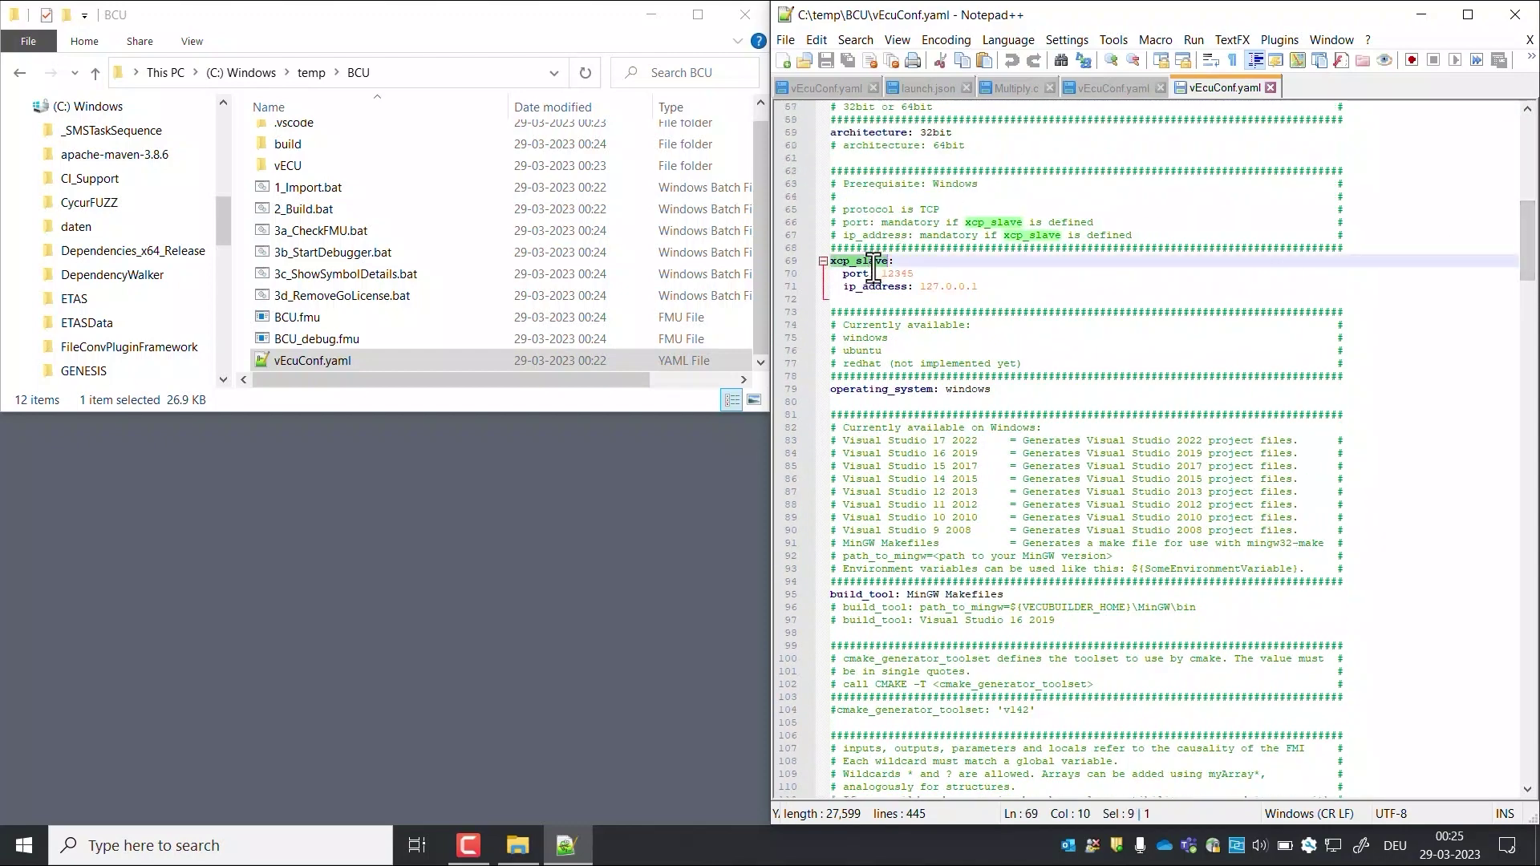
{"action": "double_click", "coordinate": [897, 273]}
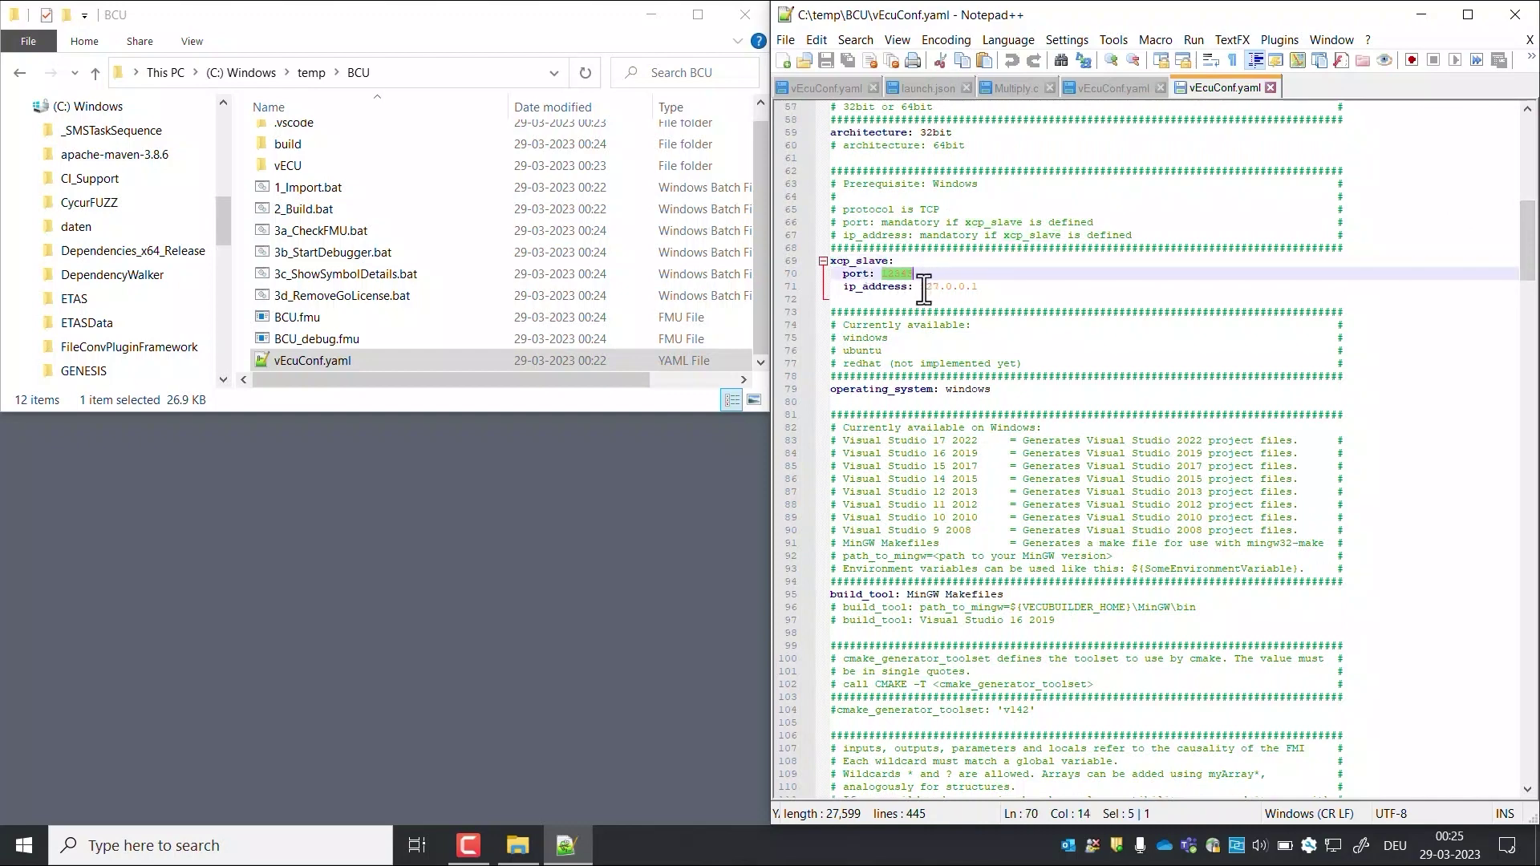
{"action": "left_click_drag", "start_coordinate": [921, 286], "coordinate": [986, 286]}
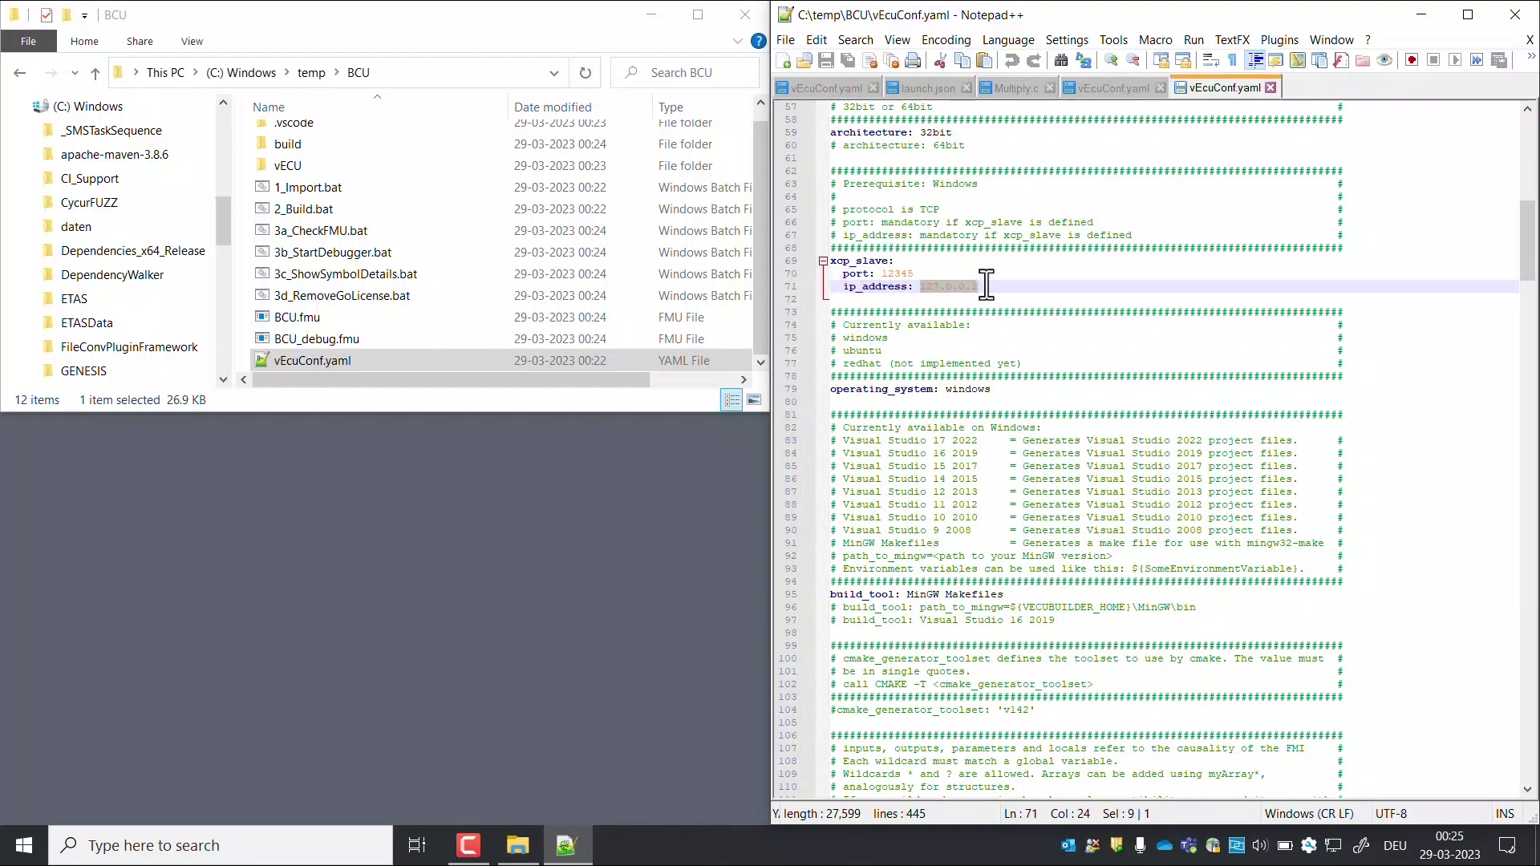
{"action": "left_click", "coordinate": [986, 287]}
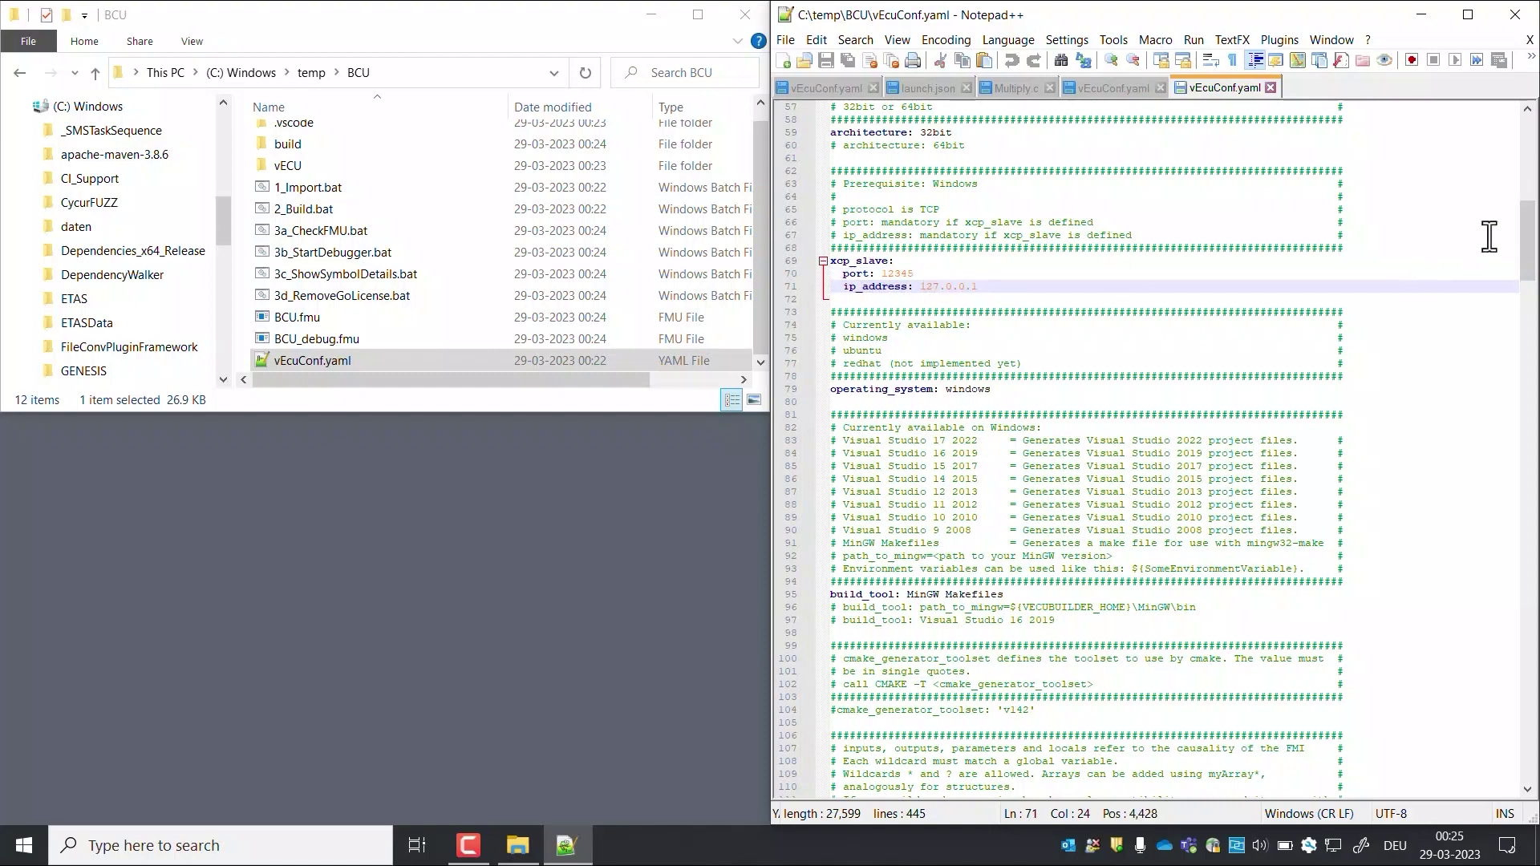
{"action": "left_click_drag", "start_coordinate": [1532, 250], "coordinate": [1532, 644]}
Review patch_a2l_file set to BCU.a2l and the vEcu/imported folder it refers to.
{"action": "left_click_drag", "start_coordinate": [832, 454], "coordinate": [929, 449]}
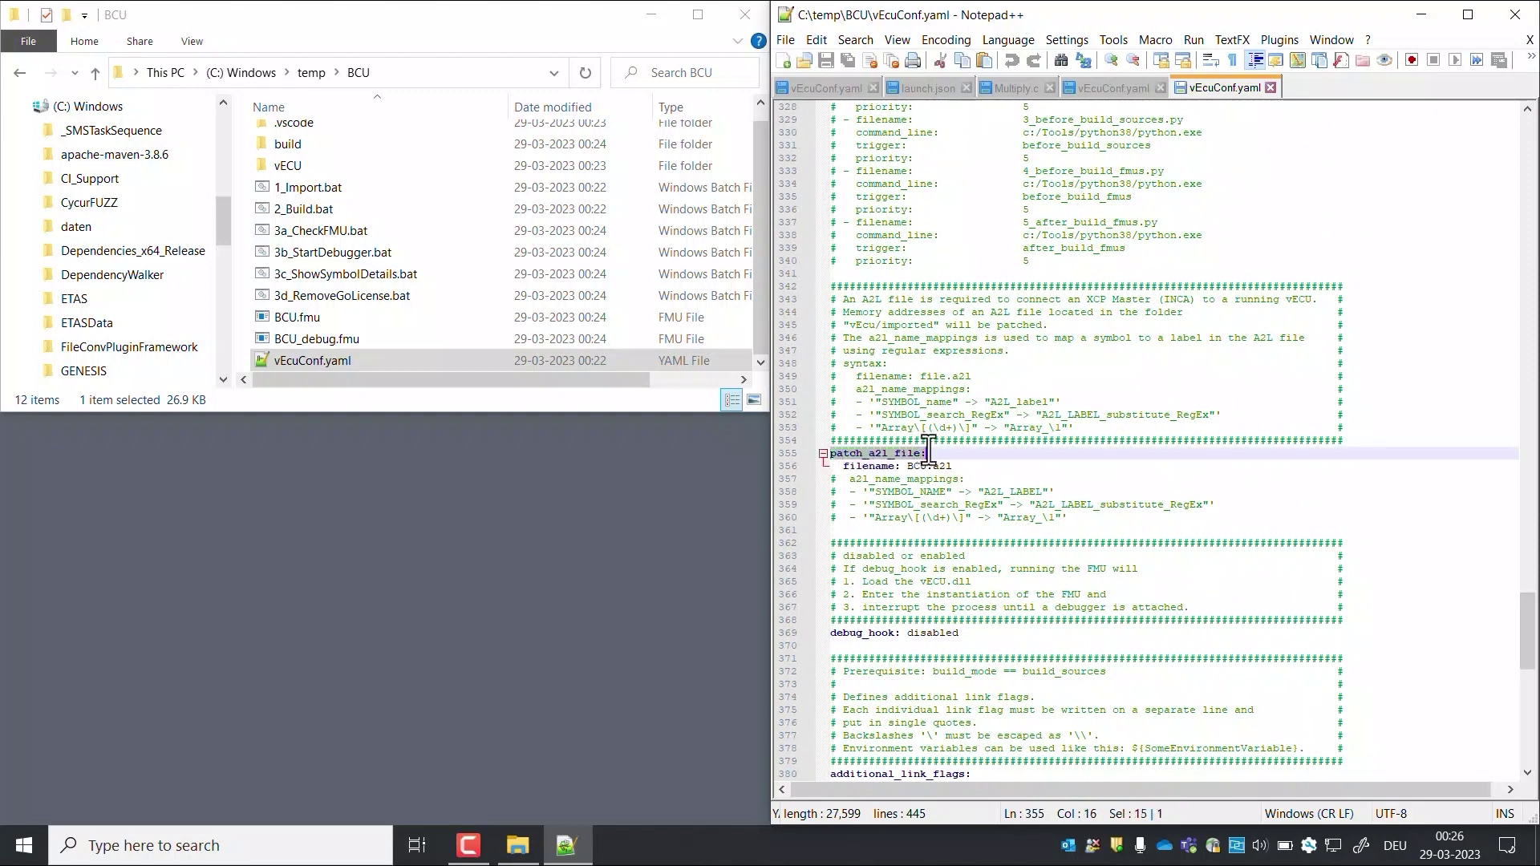
{"action": "double_click", "coordinate": [877, 470]}
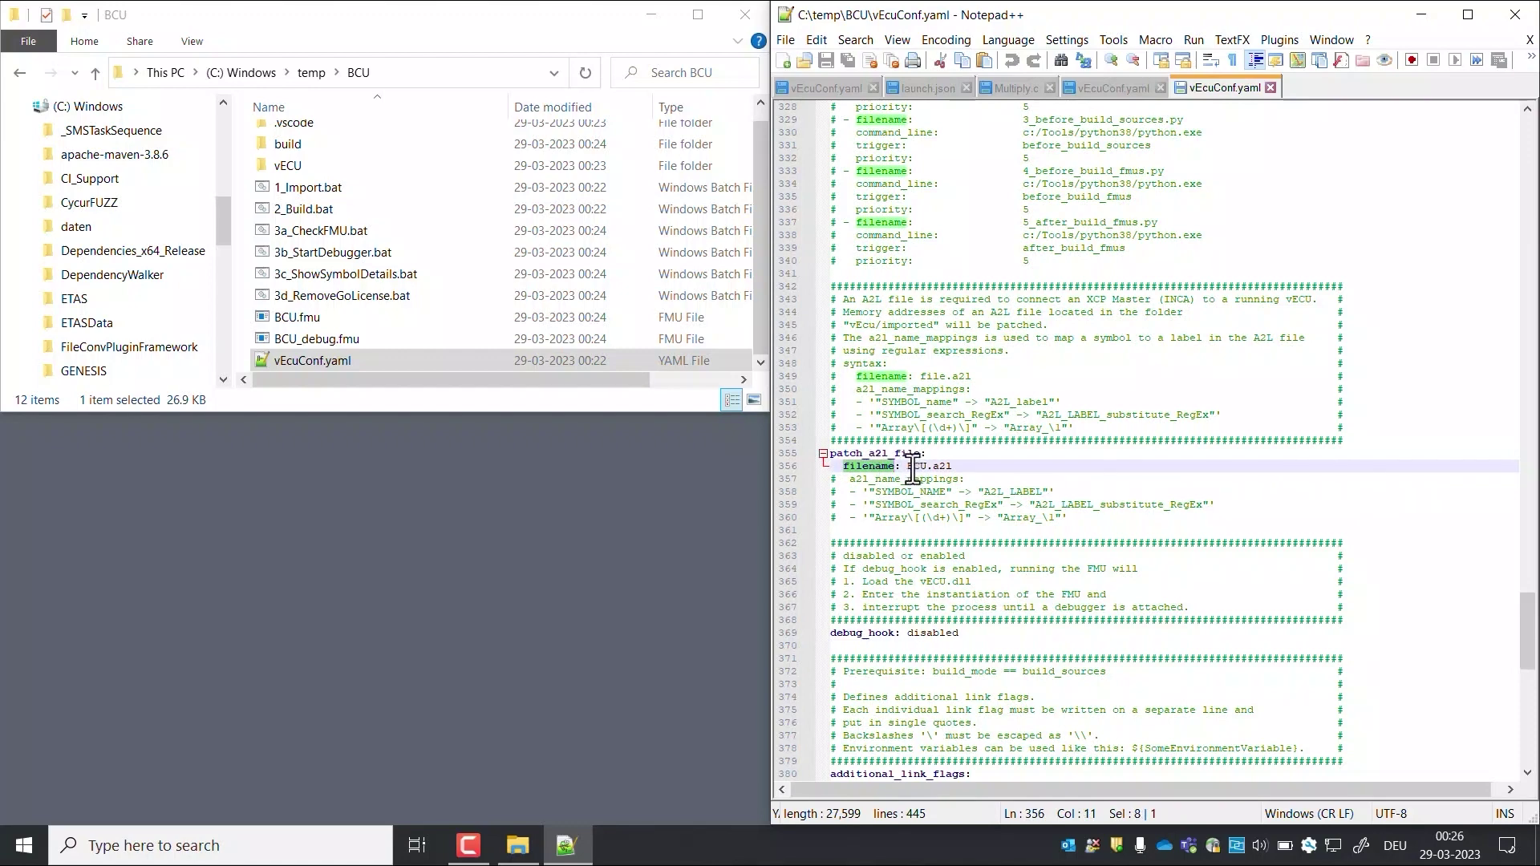
{"action": "left_click_drag", "start_coordinate": [908, 467], "coordinate": [953, 466]}
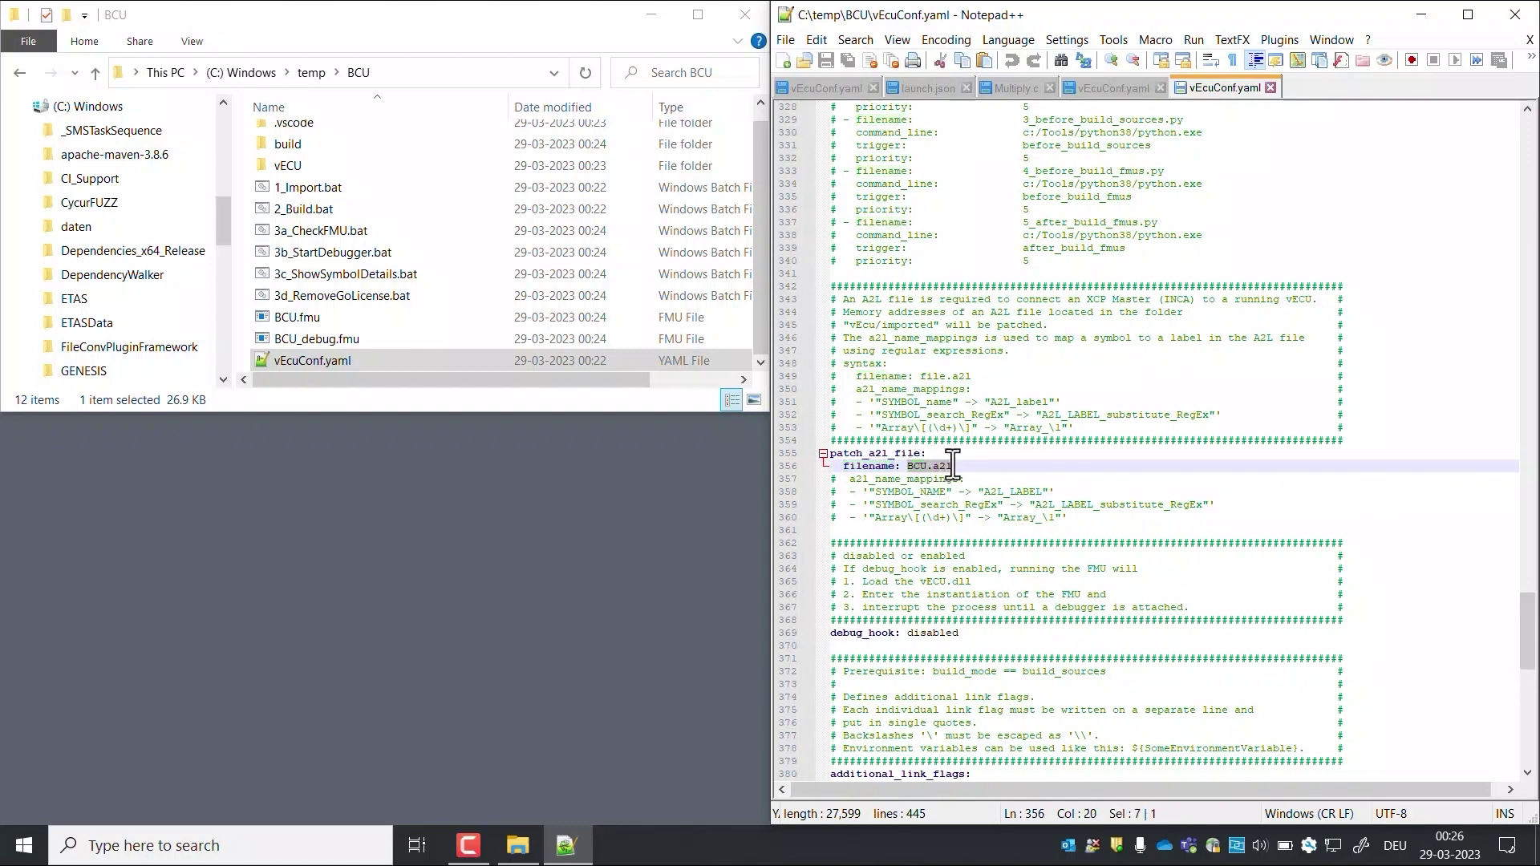
{"action": "left_click_drag", "start_coordinate": [844, 325], "coordinate": [938, 326]}
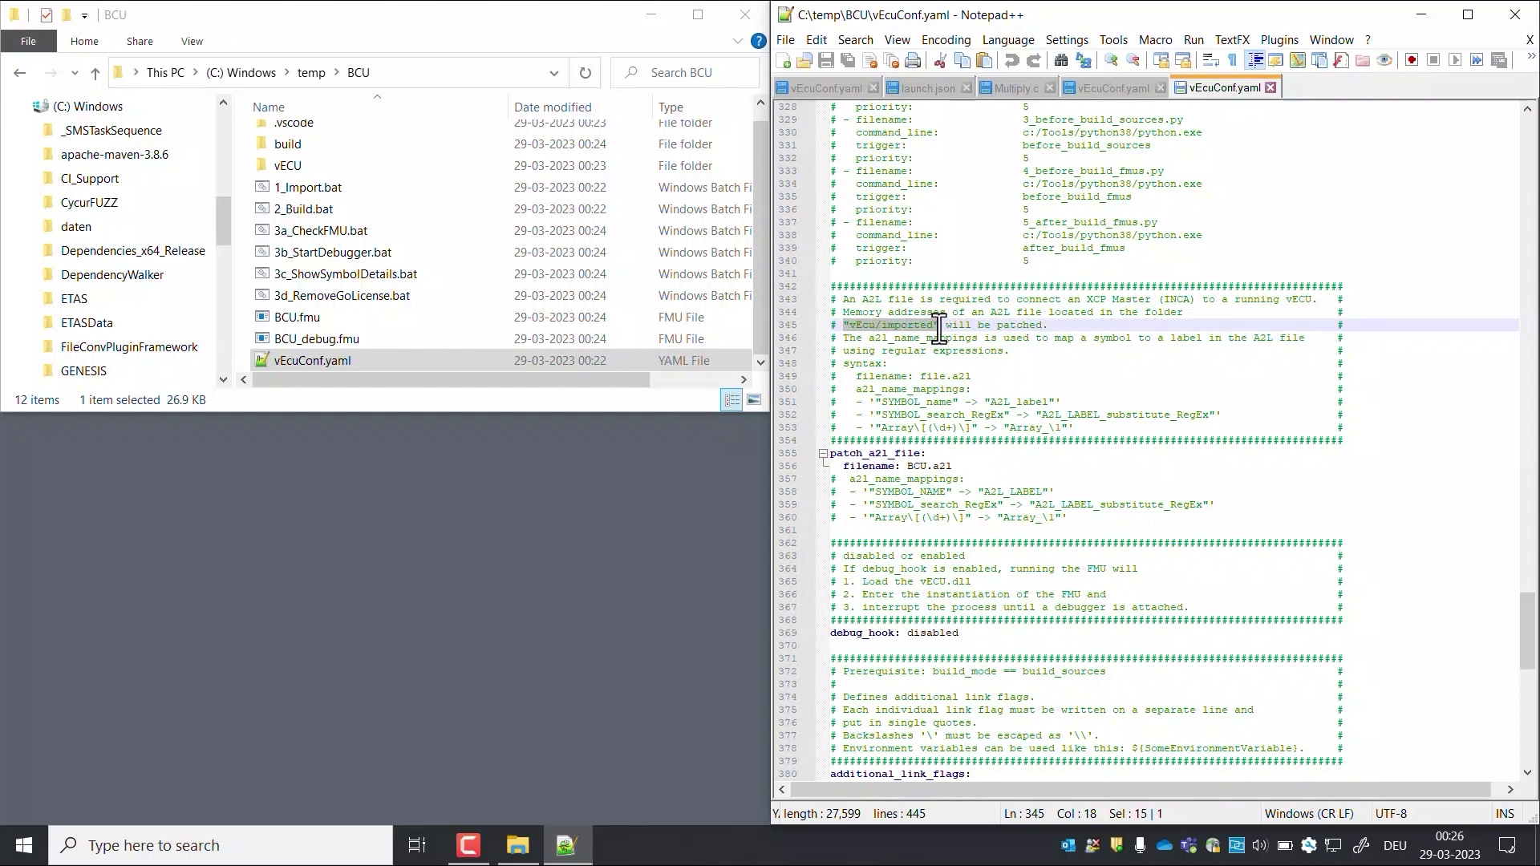
In vECU\imported, compare BCU.a2l with BCU.a2l.bak.
{"action": "left_click", "coordinate": [497, 215]}
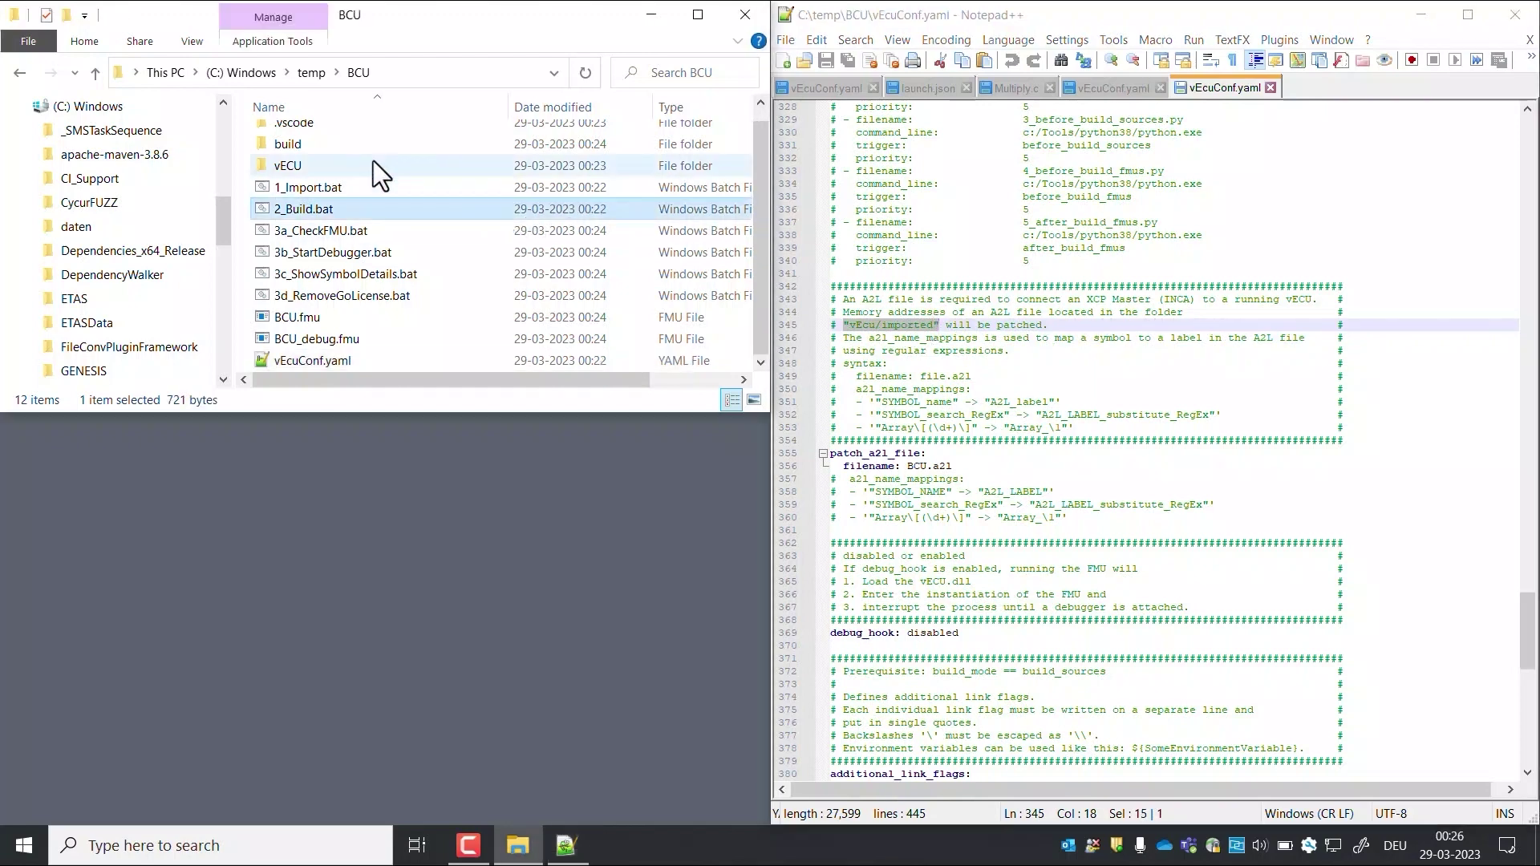
{"action": "double_click", "coordinate": [294, 165]}
{"action": "double_click", "coordinate": [296, 183]}
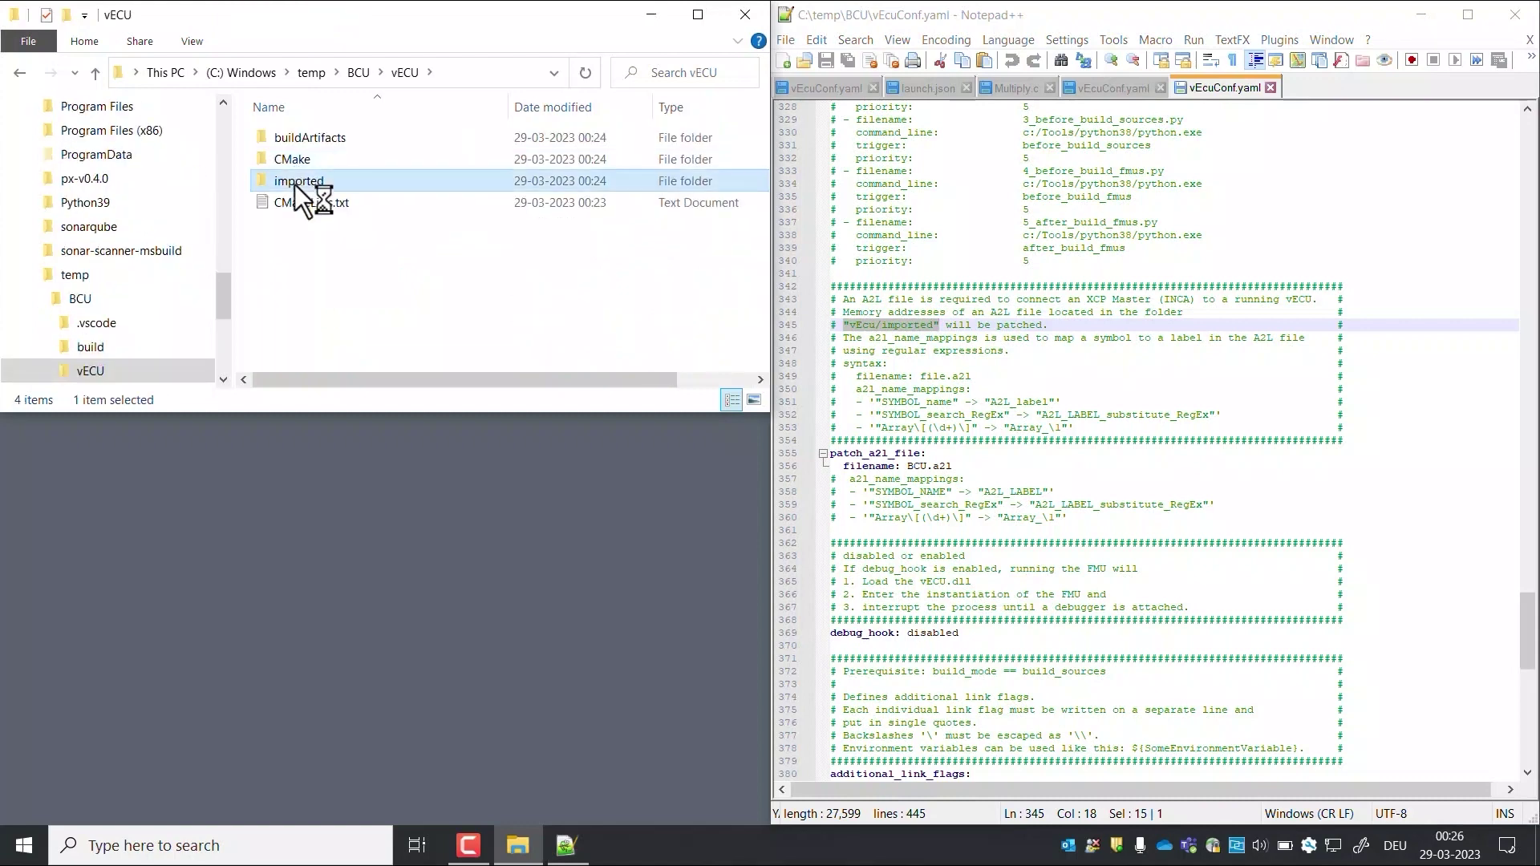
{"action": "left_click", "coordinate": [294, 184]}
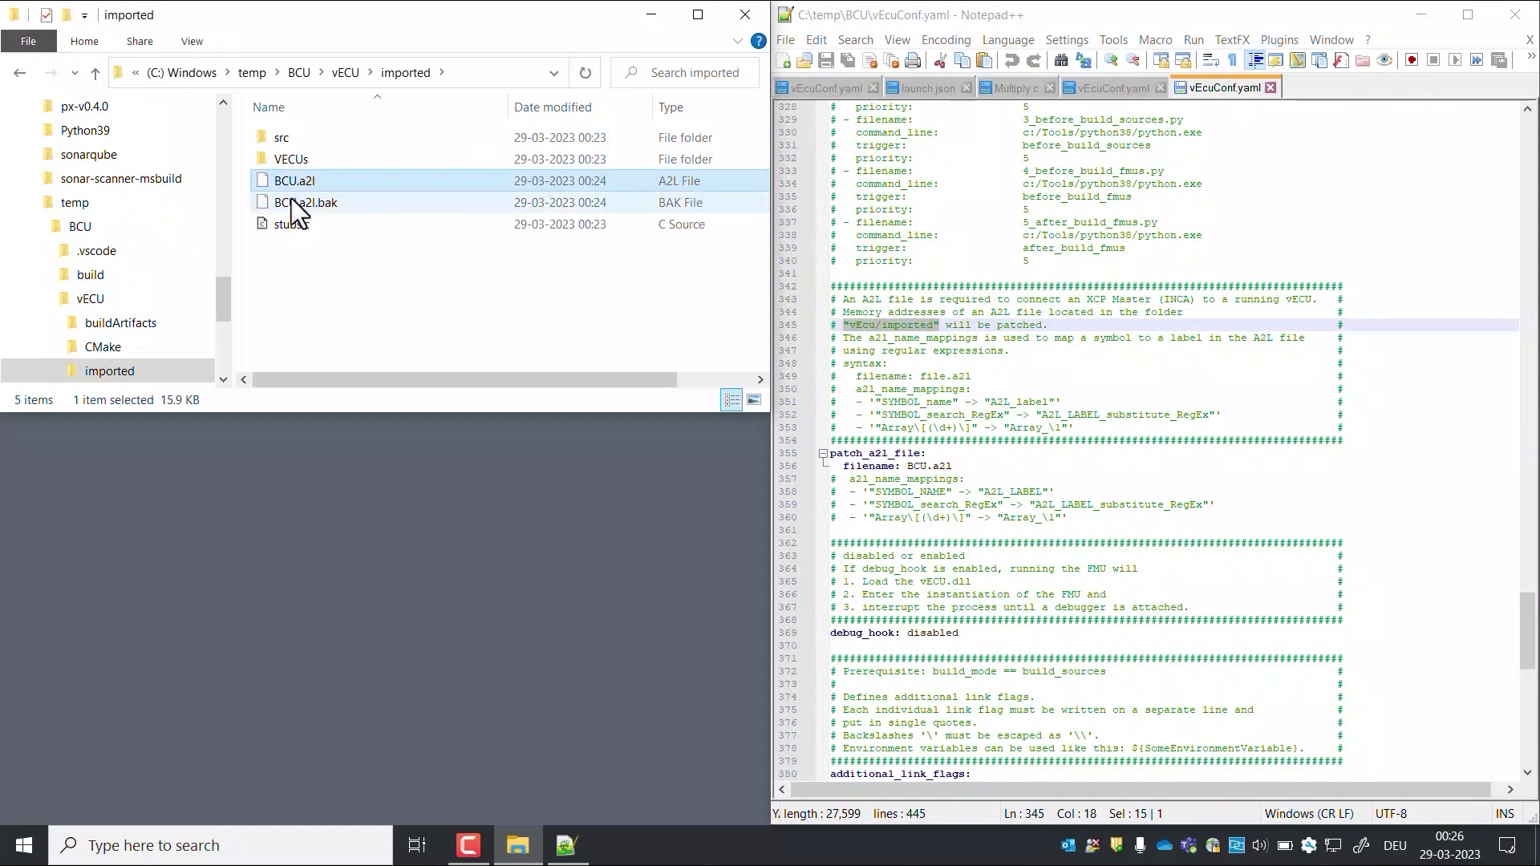
{"action": "left_click", "coordinate": [292, 200], "text": "shift"}
{"action": "right_click", "coordinate": [291, 201]}
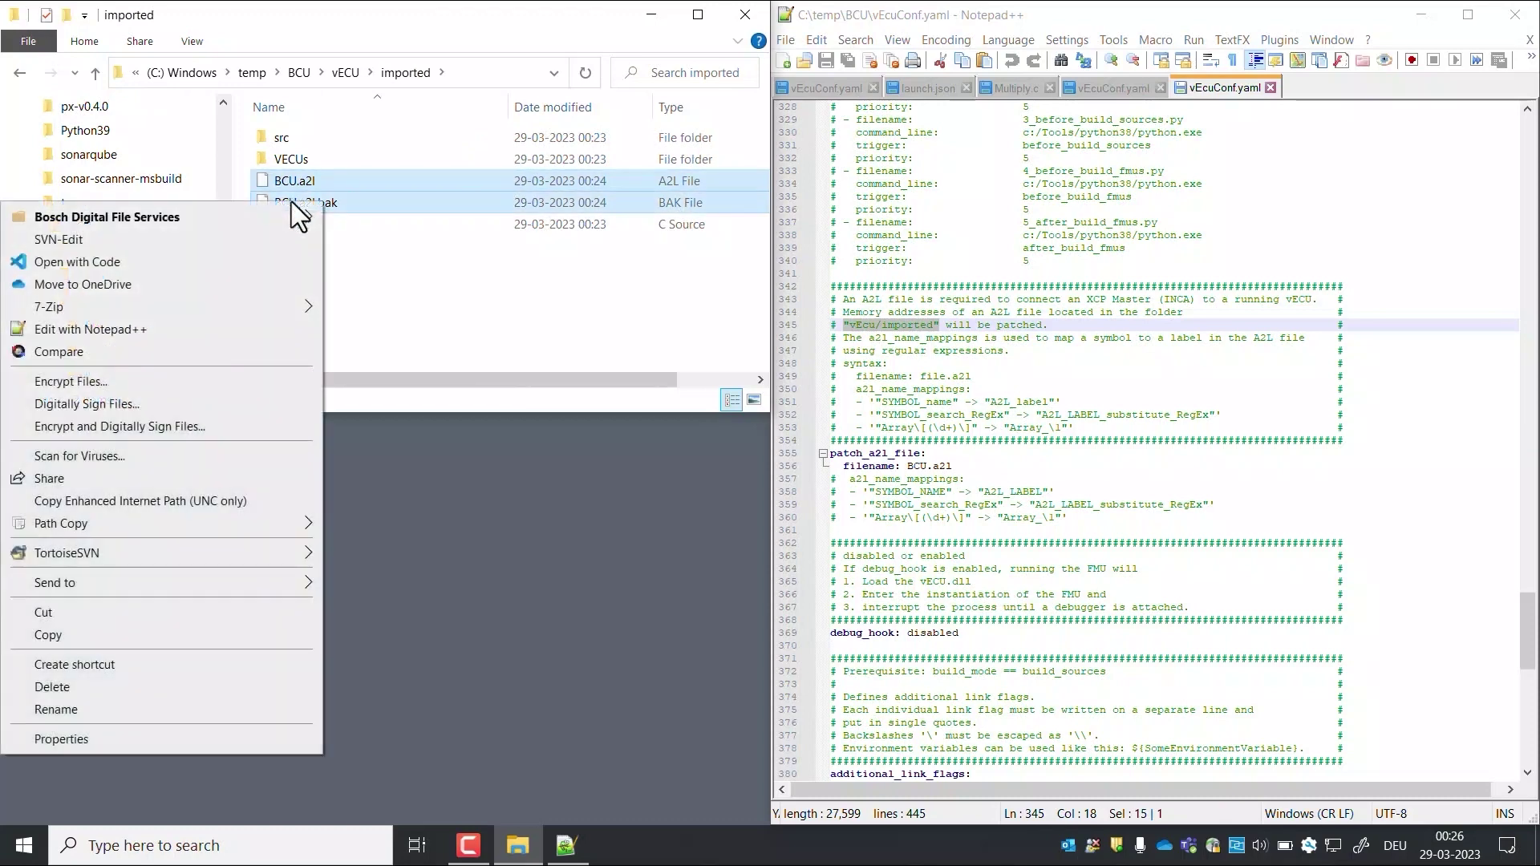
{"action": "left_click", "coordinate": [130, 354]}
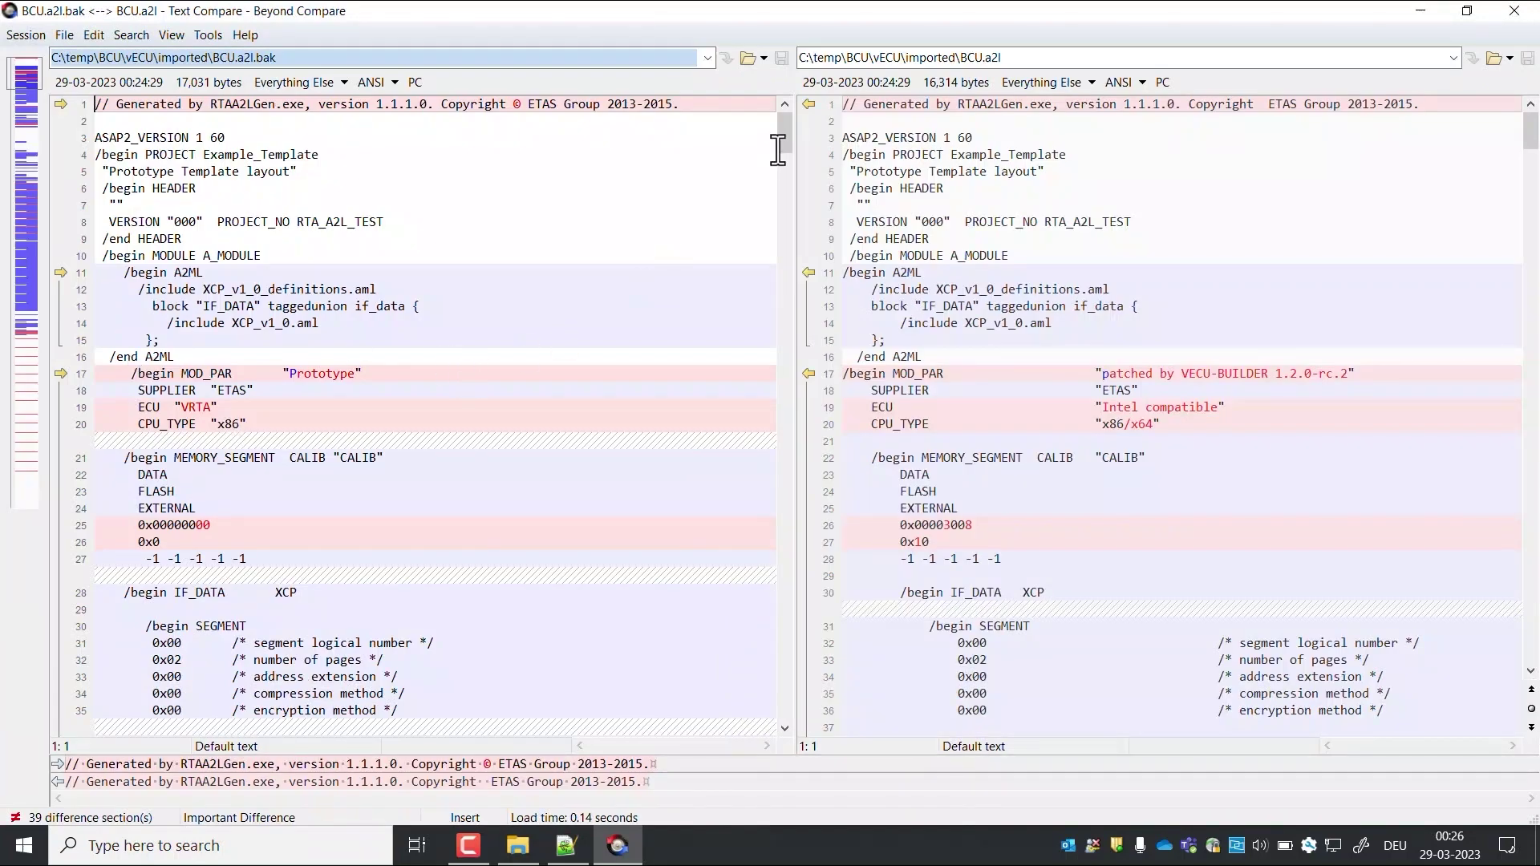
Compare the original XCP on UDP block with the patched XCP on TCP block, port 12345, 127.0.0.1.
{"action": "left_click_drag", "start_coordinate": [782, 143], "coordinate": [774, 494]}
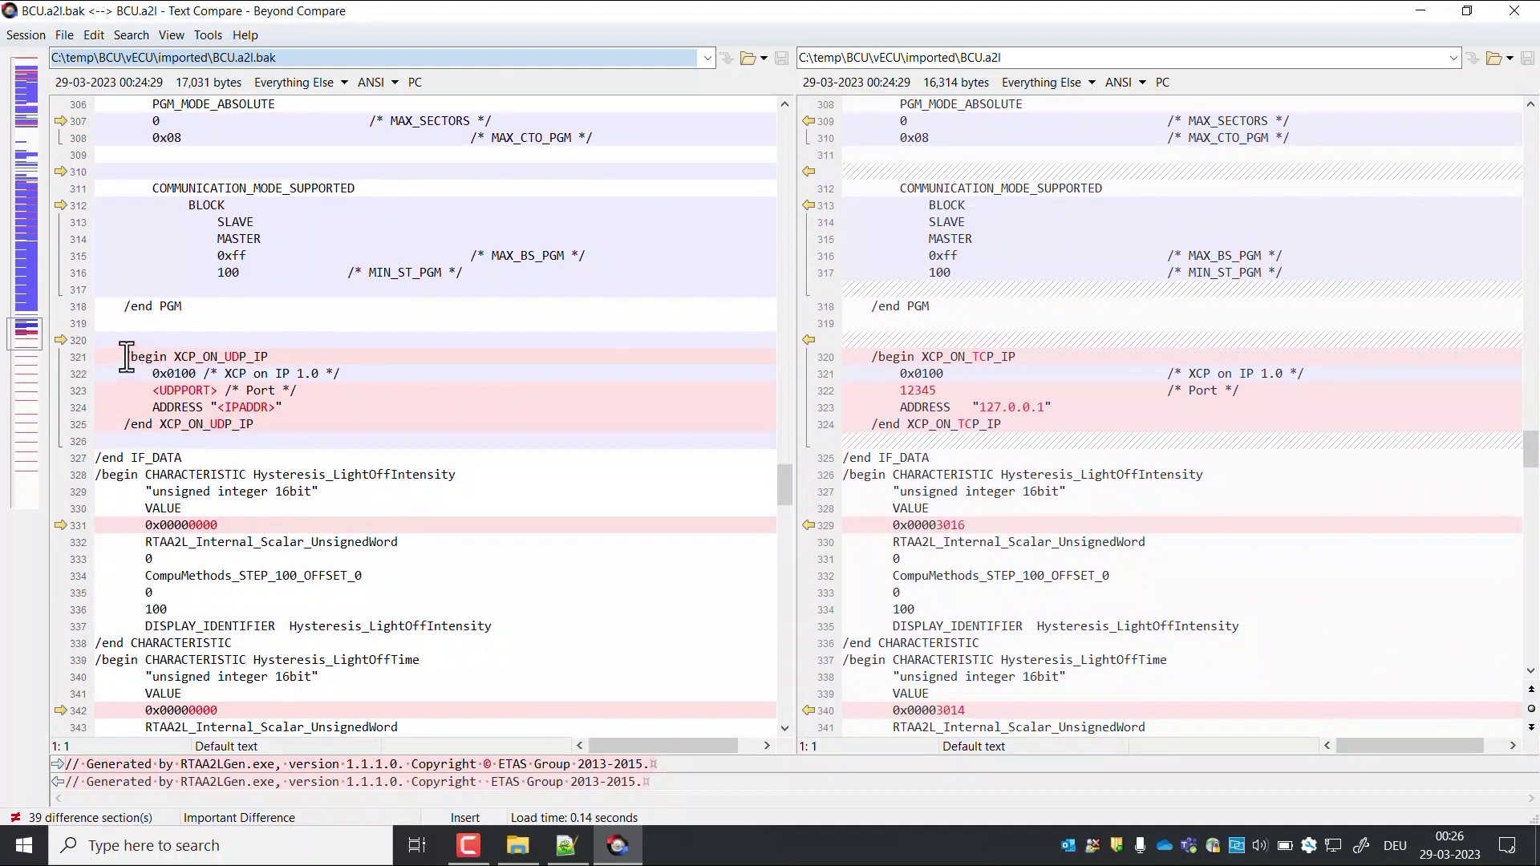
{"action": "left_click_drag", "start_coordinate": [125, 357], "coordinate": [270, 428]}
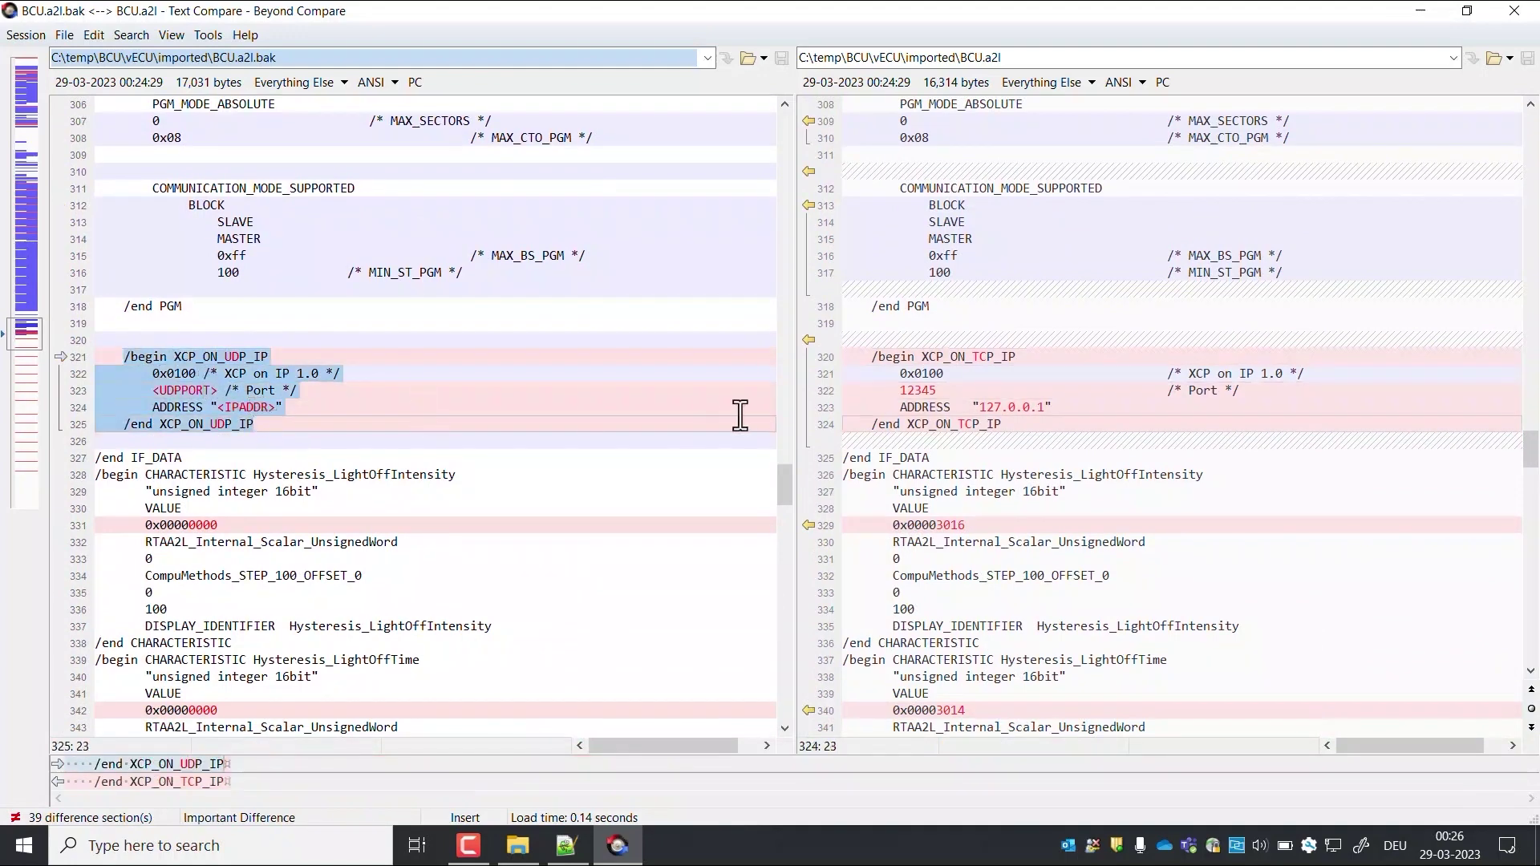
{"action": "left_click", "coordinate": [929, 377]}
{"action": "left_click_drag", "start_coordinate": [872, 356], "coordinate": [1023, 431]}
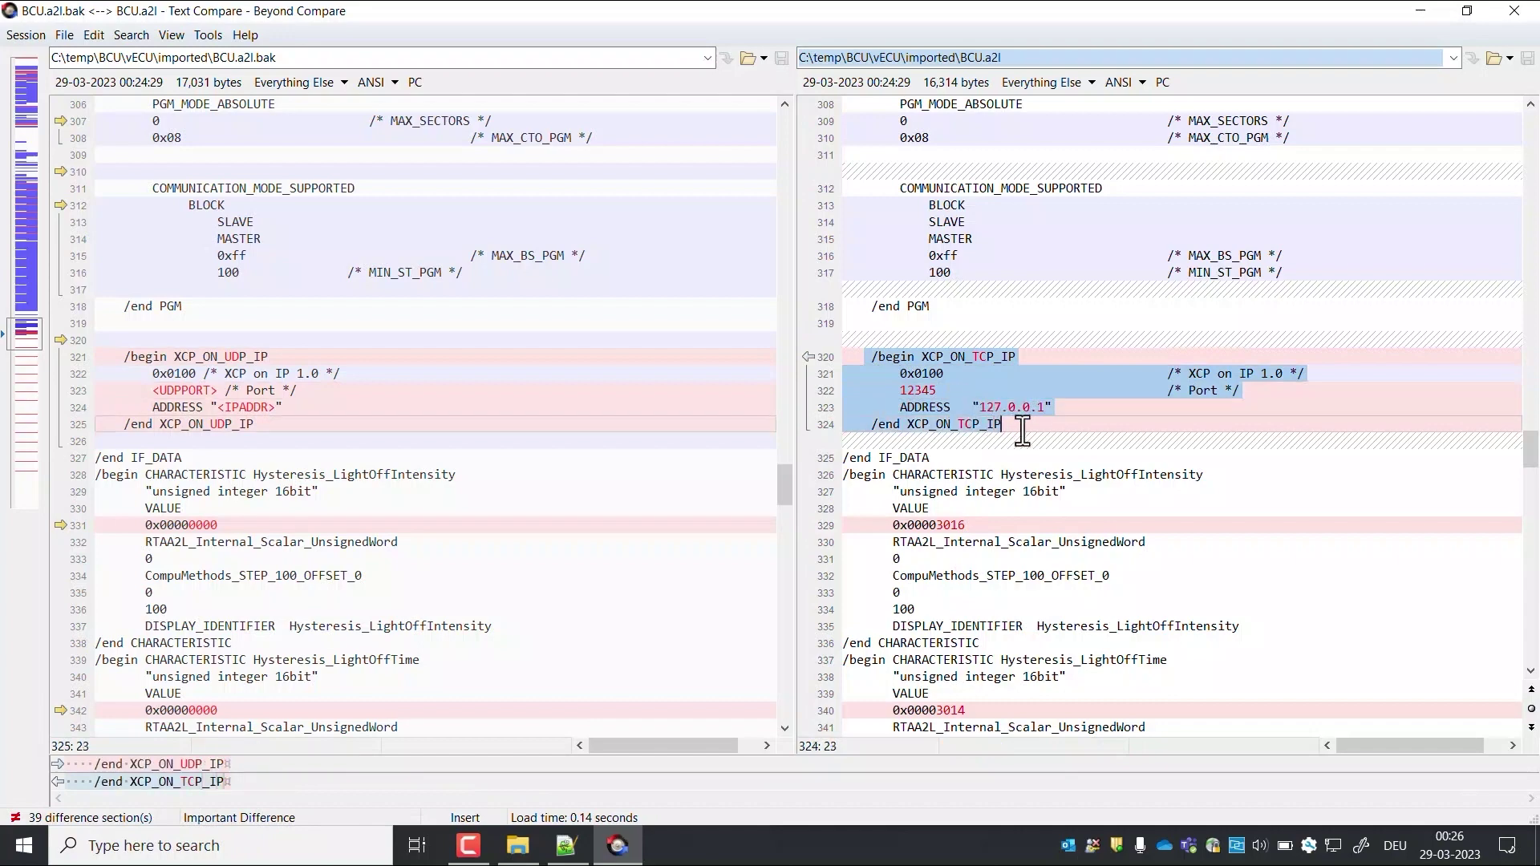
{"action": "double_click", "coordinate": [917, 391]}
{"action": "left_click_drag", "start_coordinate": [979, 407], "coordinate": [1050, 403]}
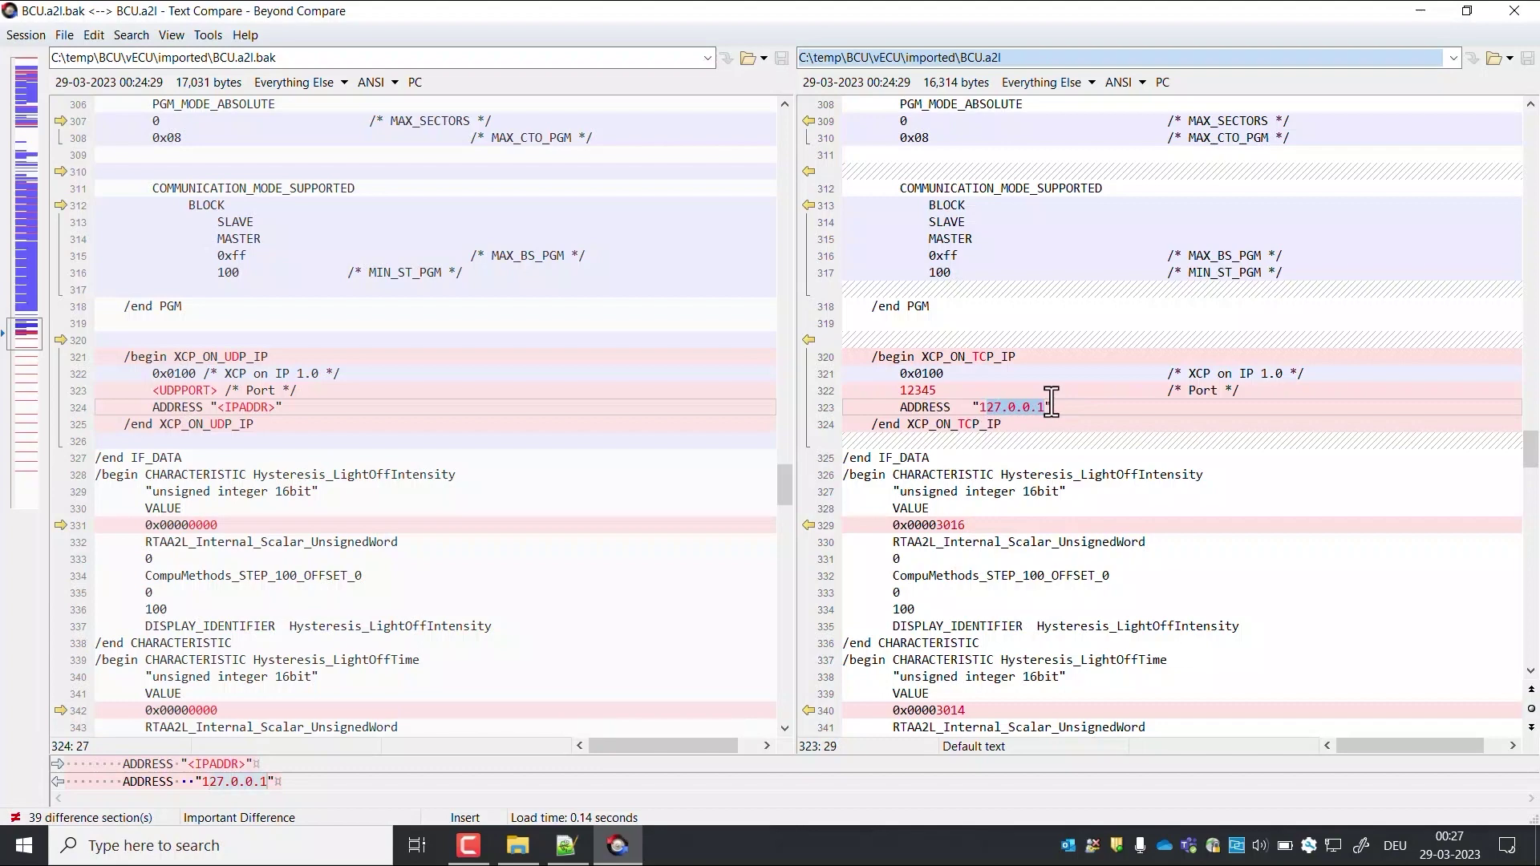
Compare Hysteresis_LightOffIntensity addresses: patched 0x00003016 versus original 0x00000000.
{"action": "double_click", "coordinate": [330, 474]}
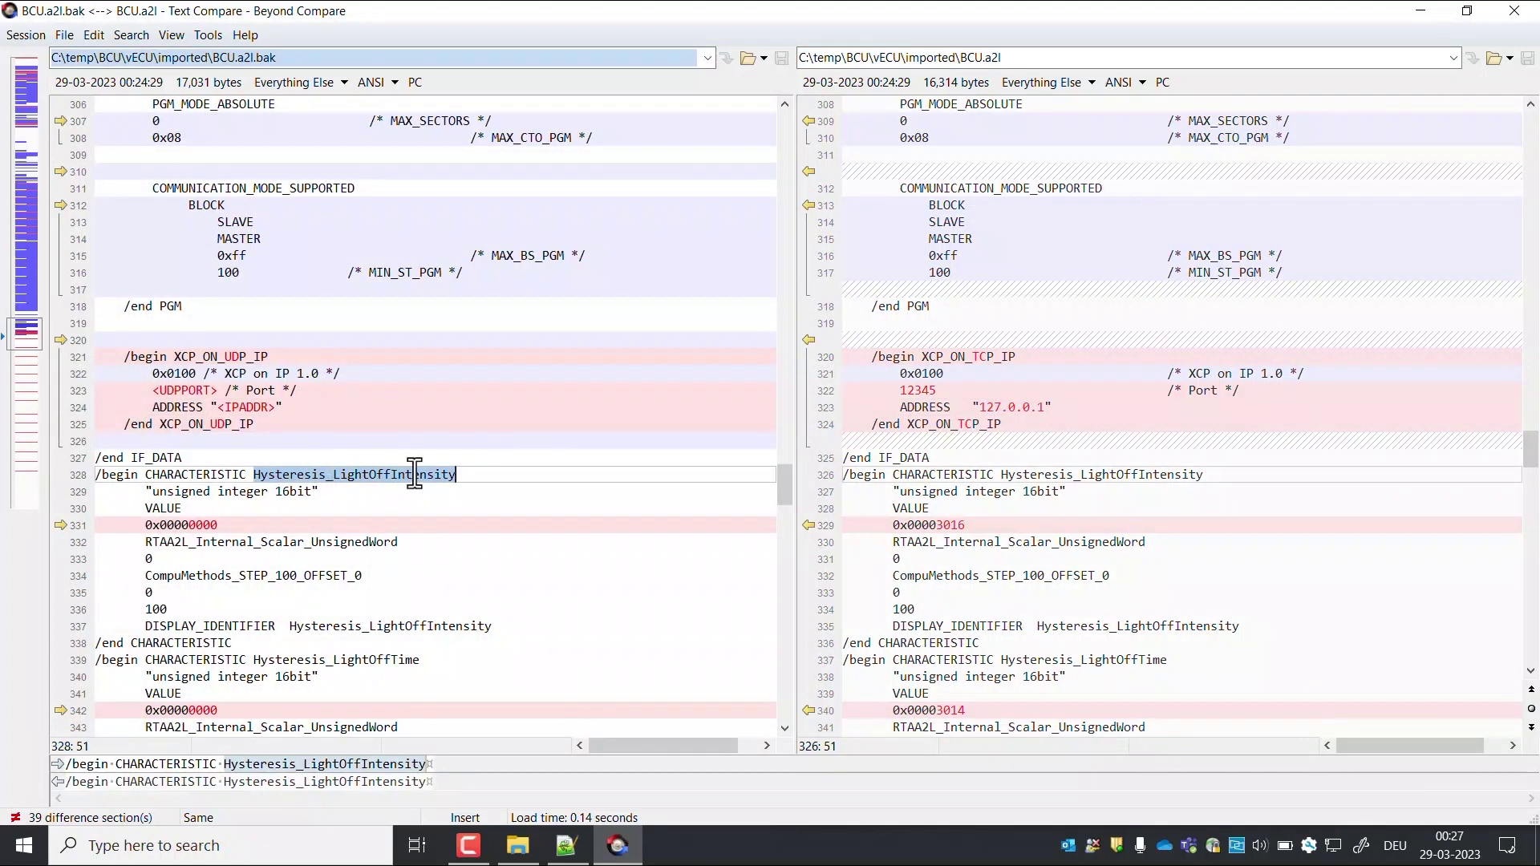
{"action": "double_click", "coordinate": [1040, 474]}
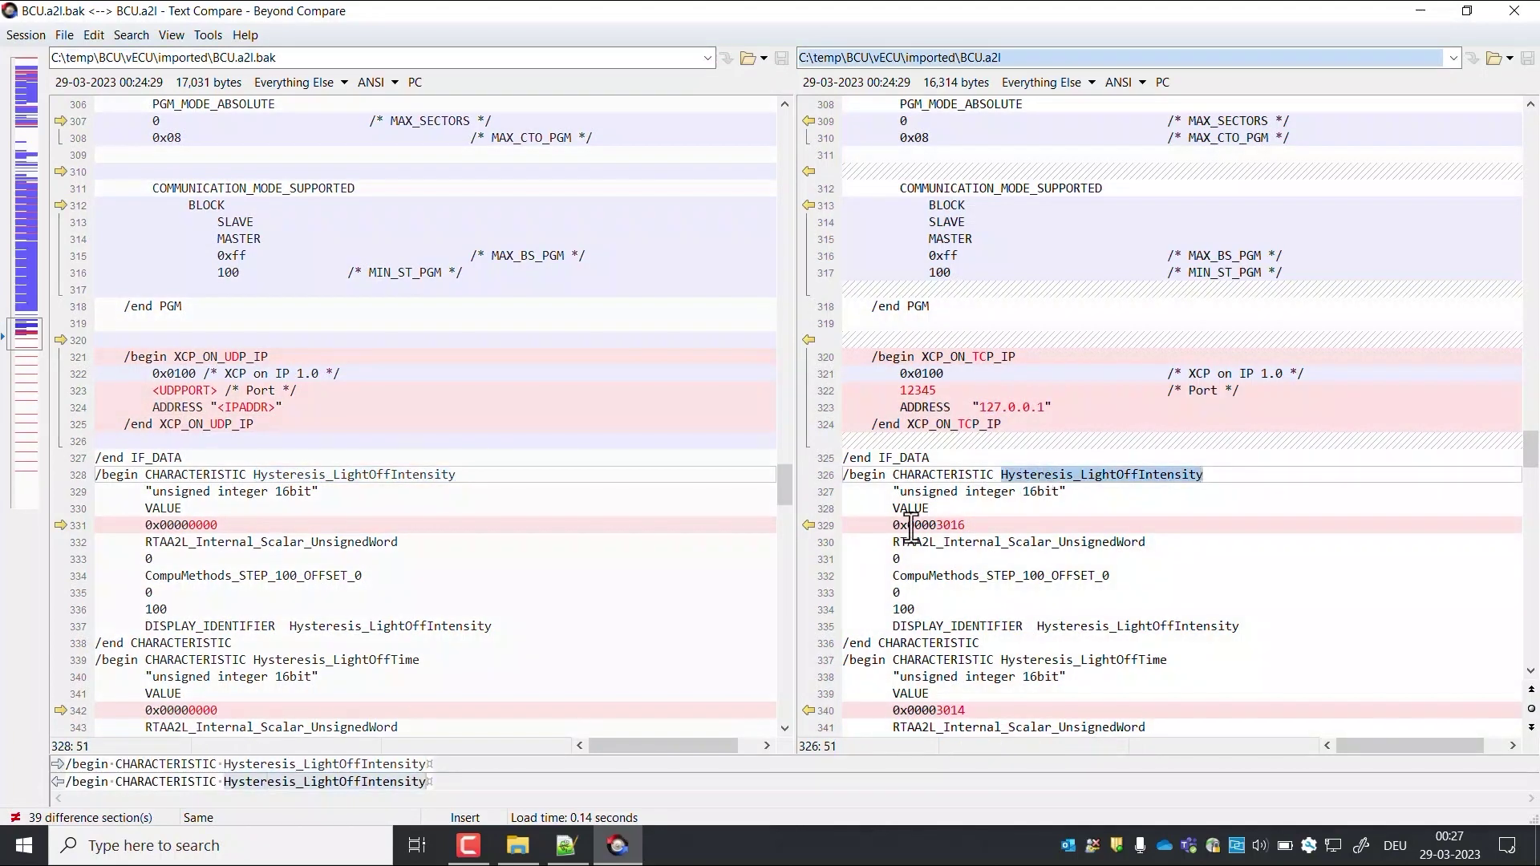
{"action": "left_click_drag", "start_coordinate": [893, 526], "coordinate": [969, 526]}
{"action": "double_click", "coordinate": [207, 525]}
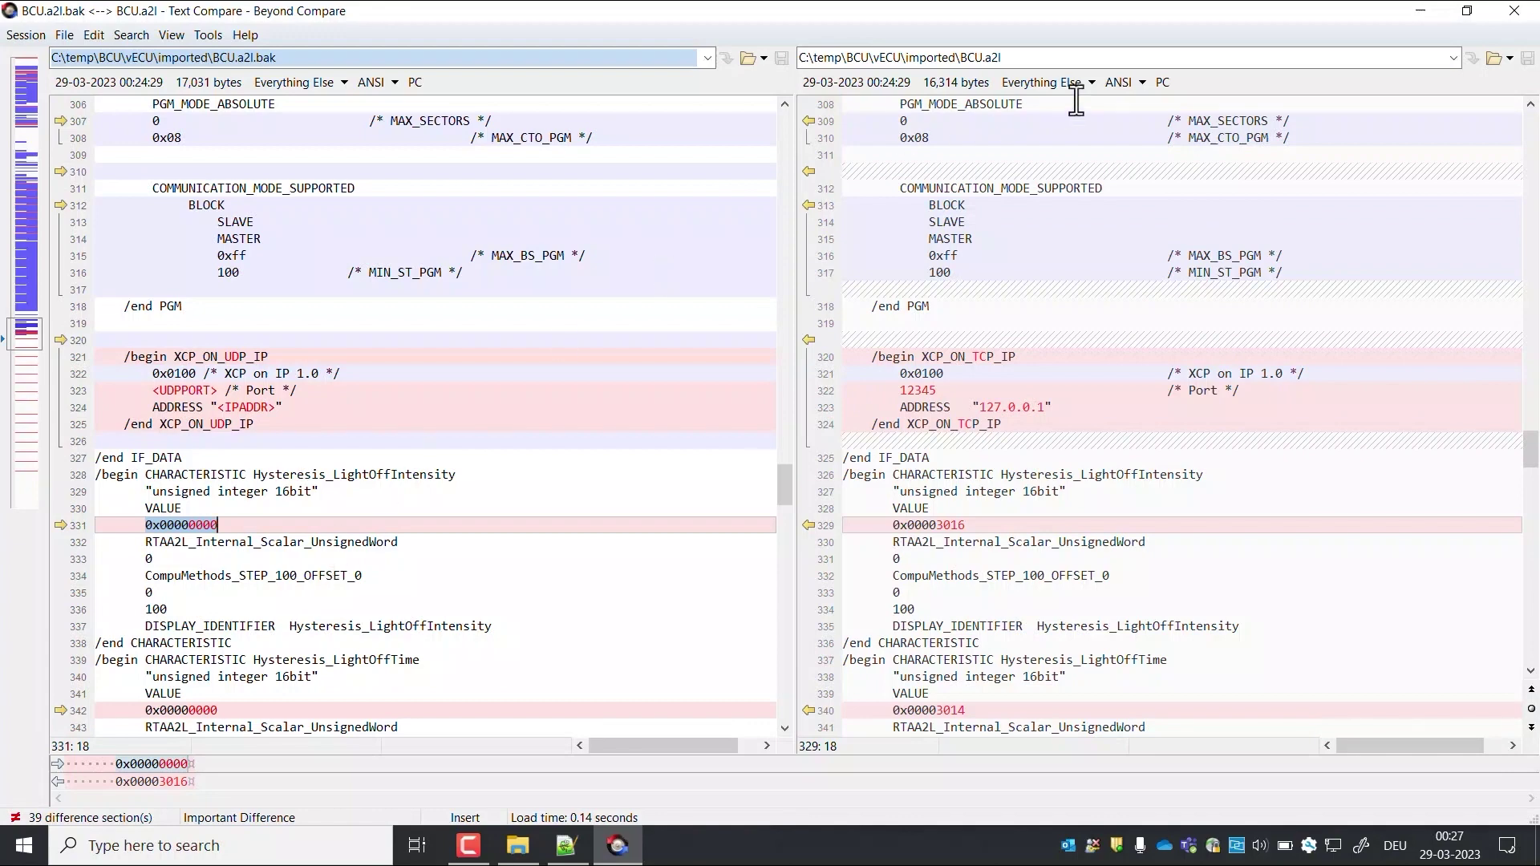
Minimize Beyond Compare, go back up to C:\temp\BCU and select BCU.fmu.
{"action": "left_click", "coordinate": [1418, 15]}
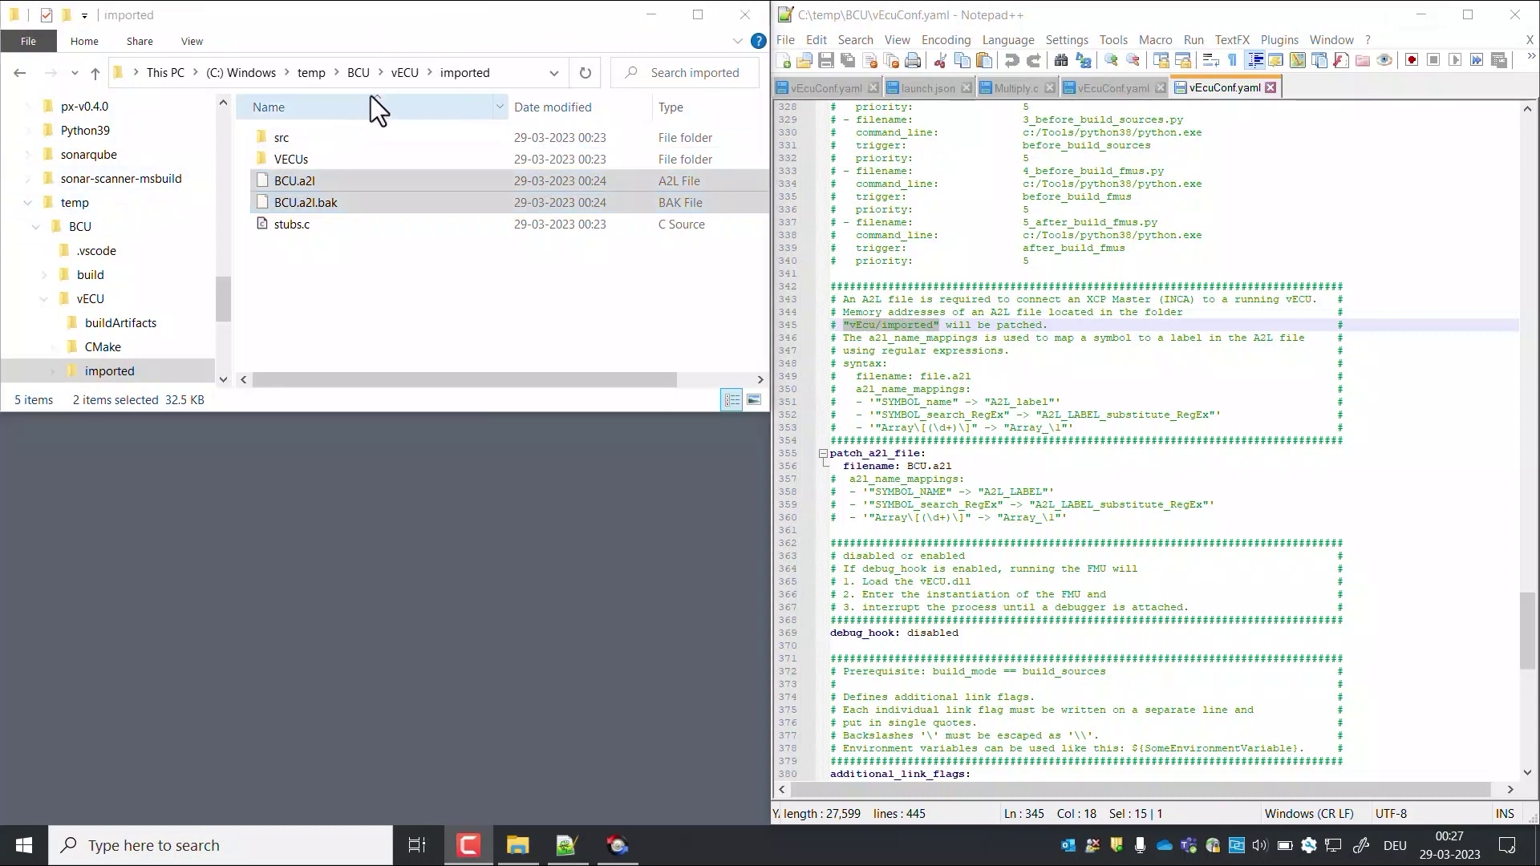
{"action": "left_click", "coordinate": [404, 72]}
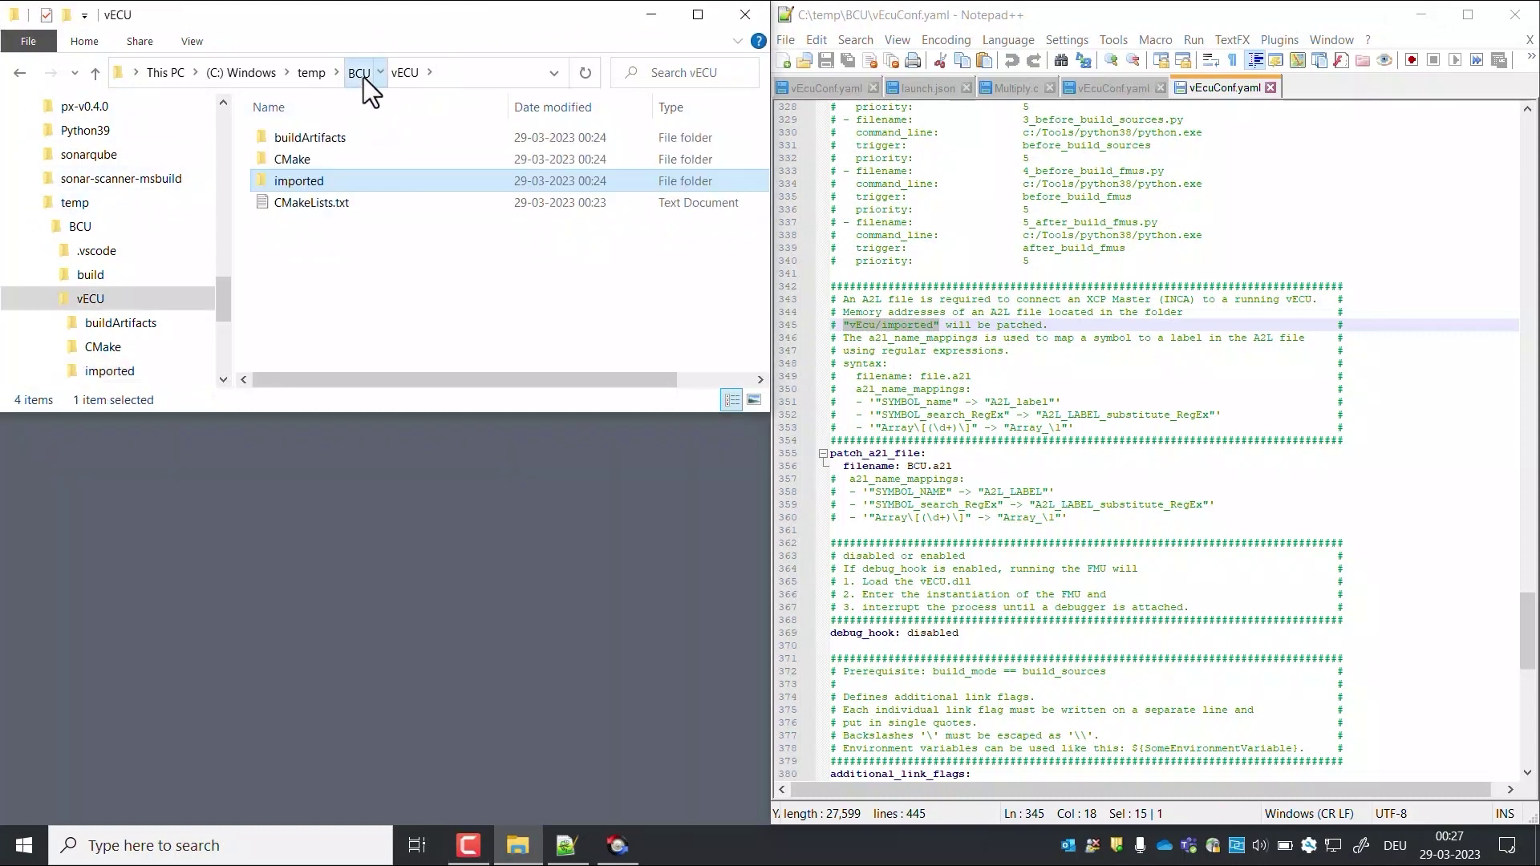
{"action": "left_click", "coordinate": [364, 74]}
{"action": "left_click", "coordinate": [301, 334]}
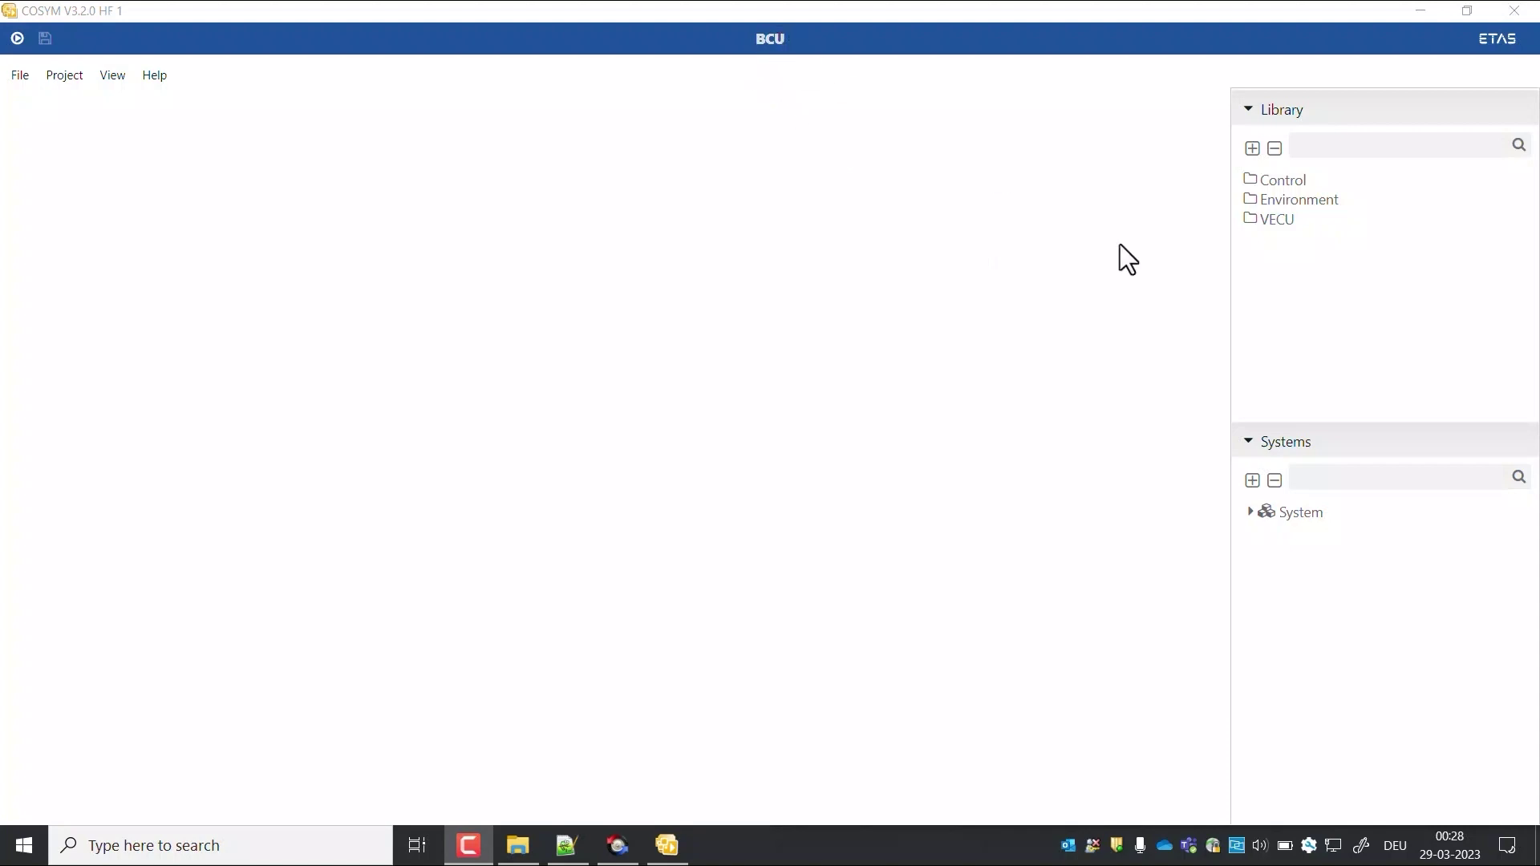
Import C:\temp\BCU\BCU.fmu into COSYM's VECU library folder as model BCU.
{"action": "right_click", "coordinate": [1277, 223]}
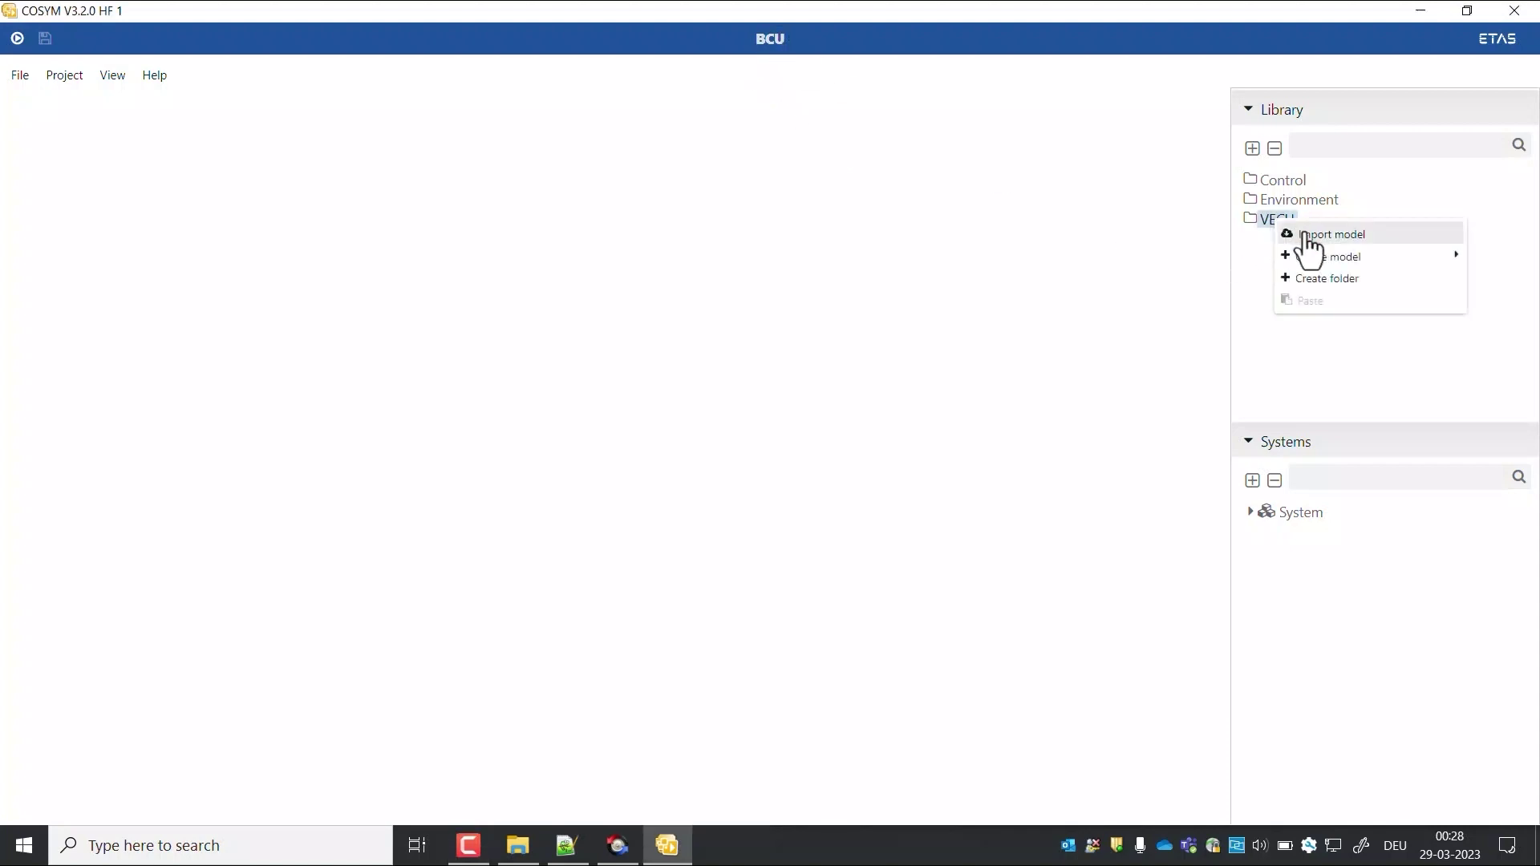
{"action": "left_click", "coordinate": [1316, 234]}
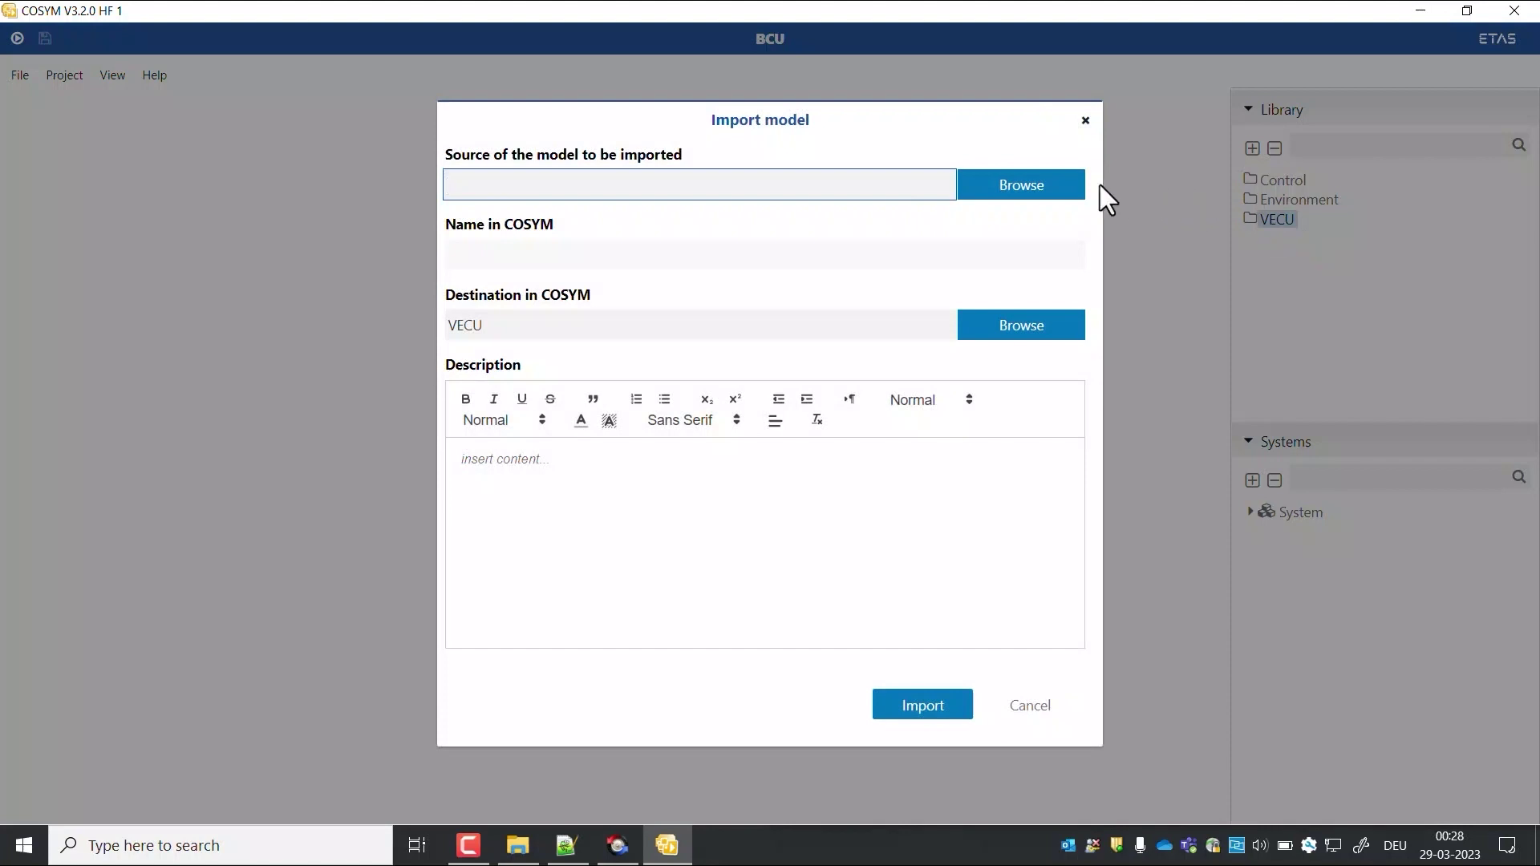
{"action": "left_click", "coordinate": [1051, 186]}
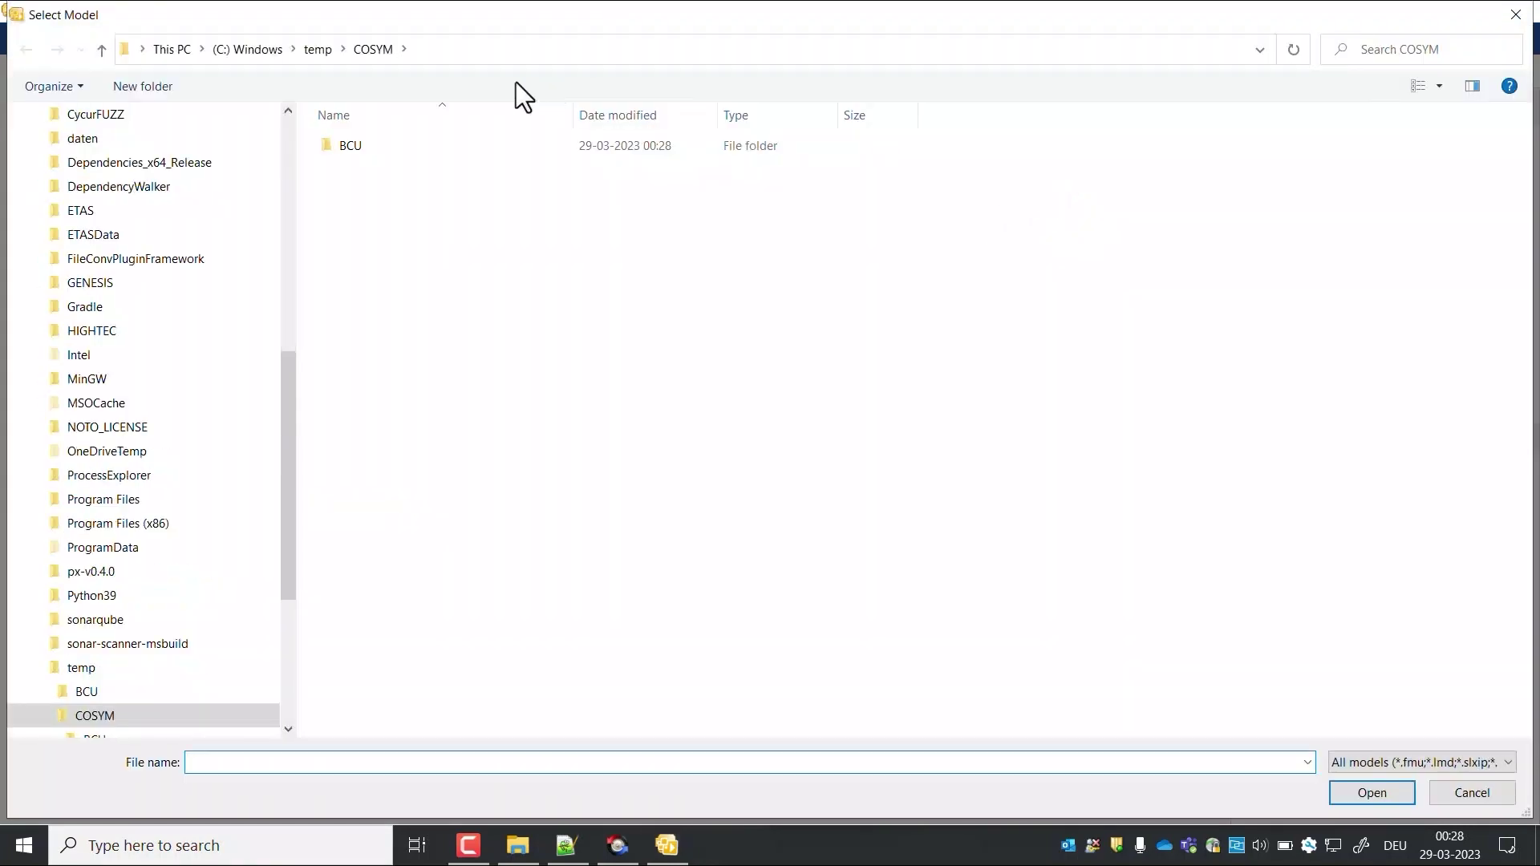
{"action": "left_click", "coordinate": [318, 48]}
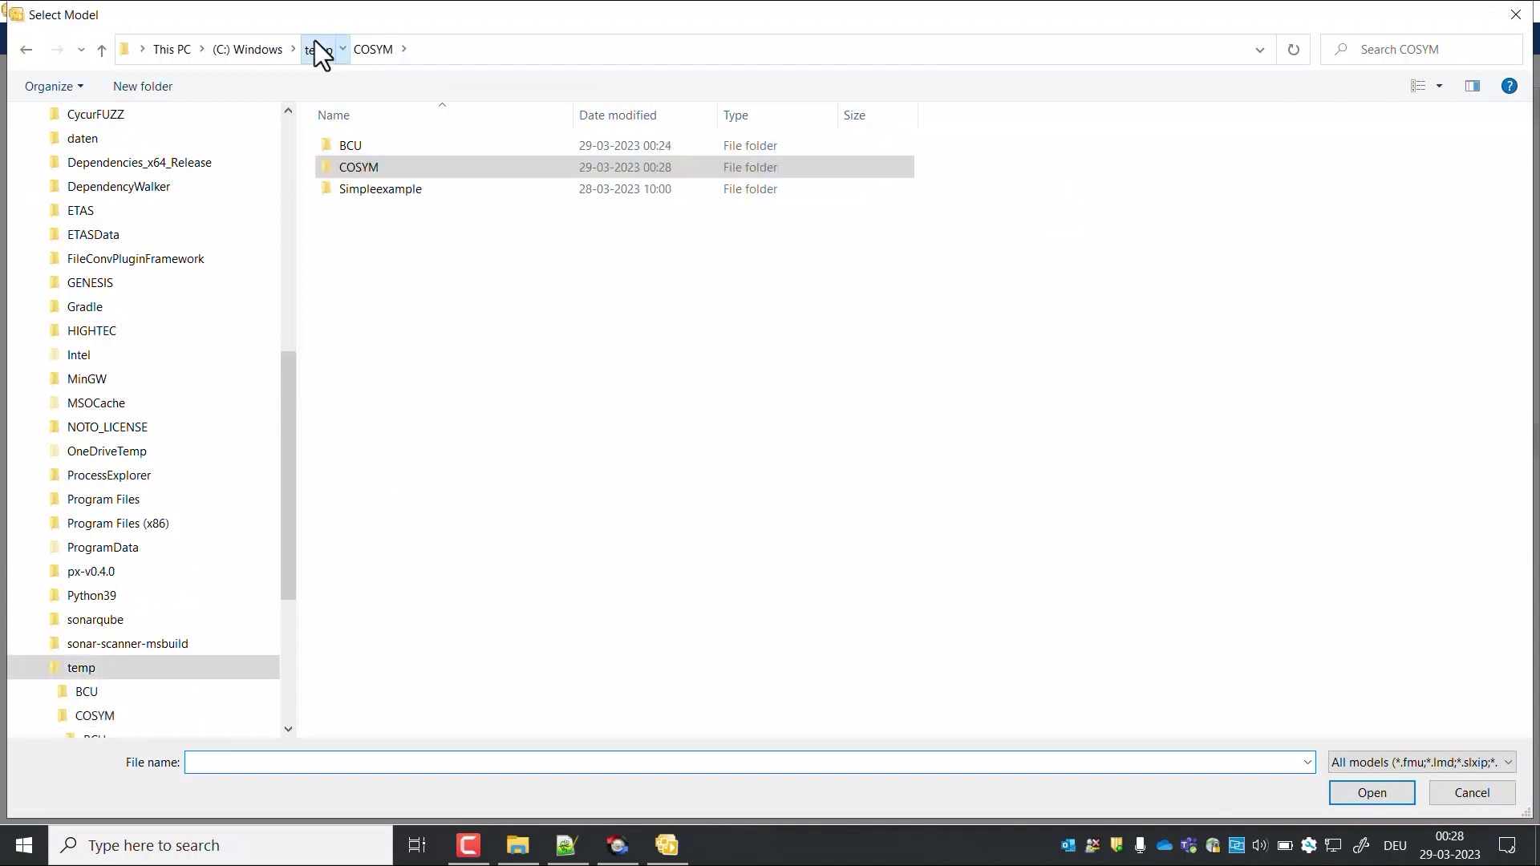
{"action": "double_click", "coordinate": [351, 147]}
{"action": "double_click", "coordinate": [362, 217]}
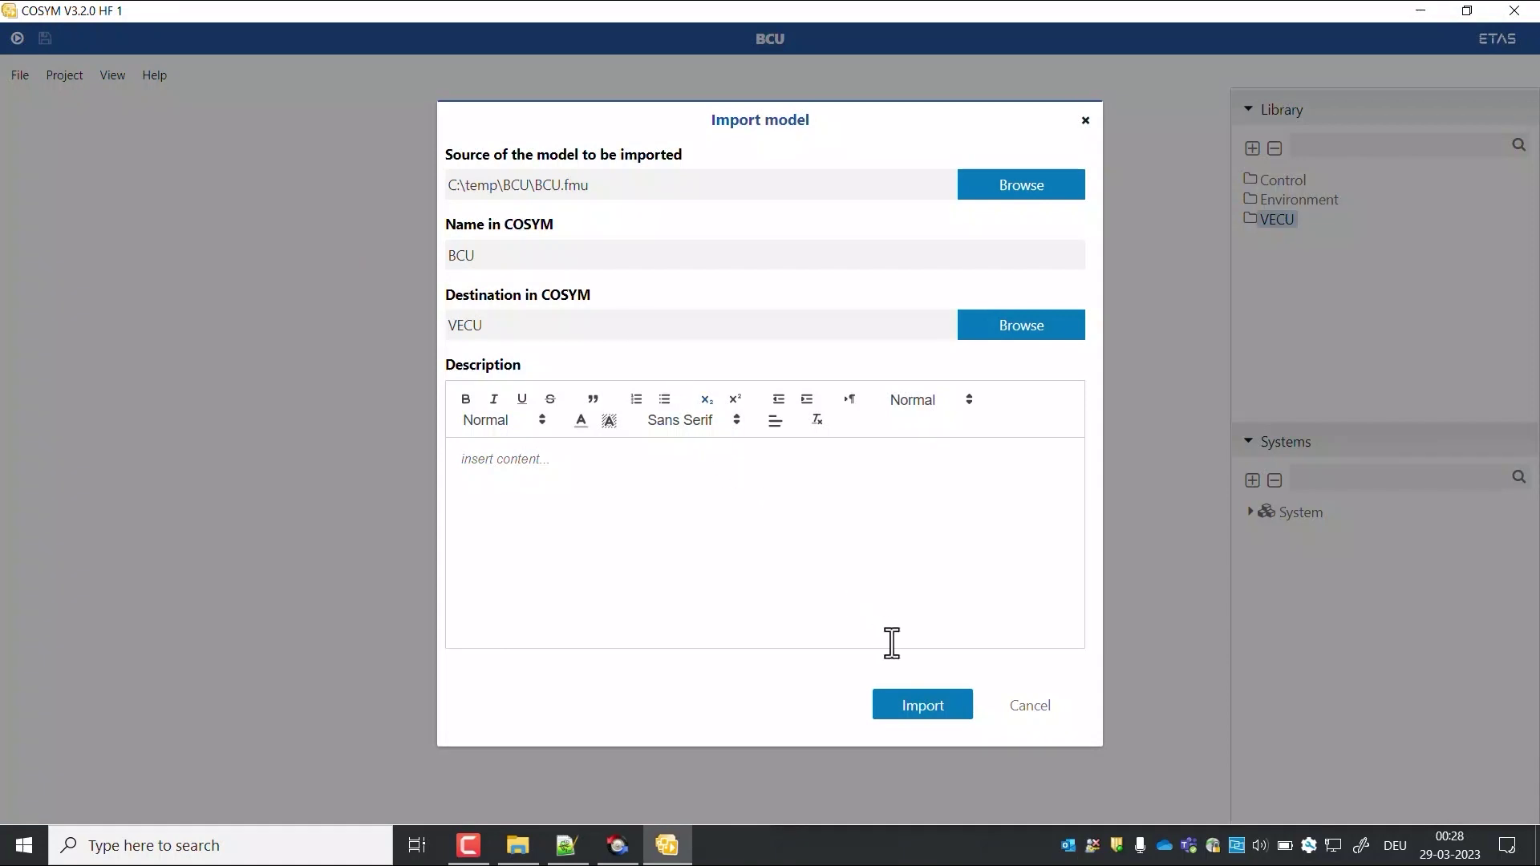
{"action": "left_click", "coordinate": [919, 696]}
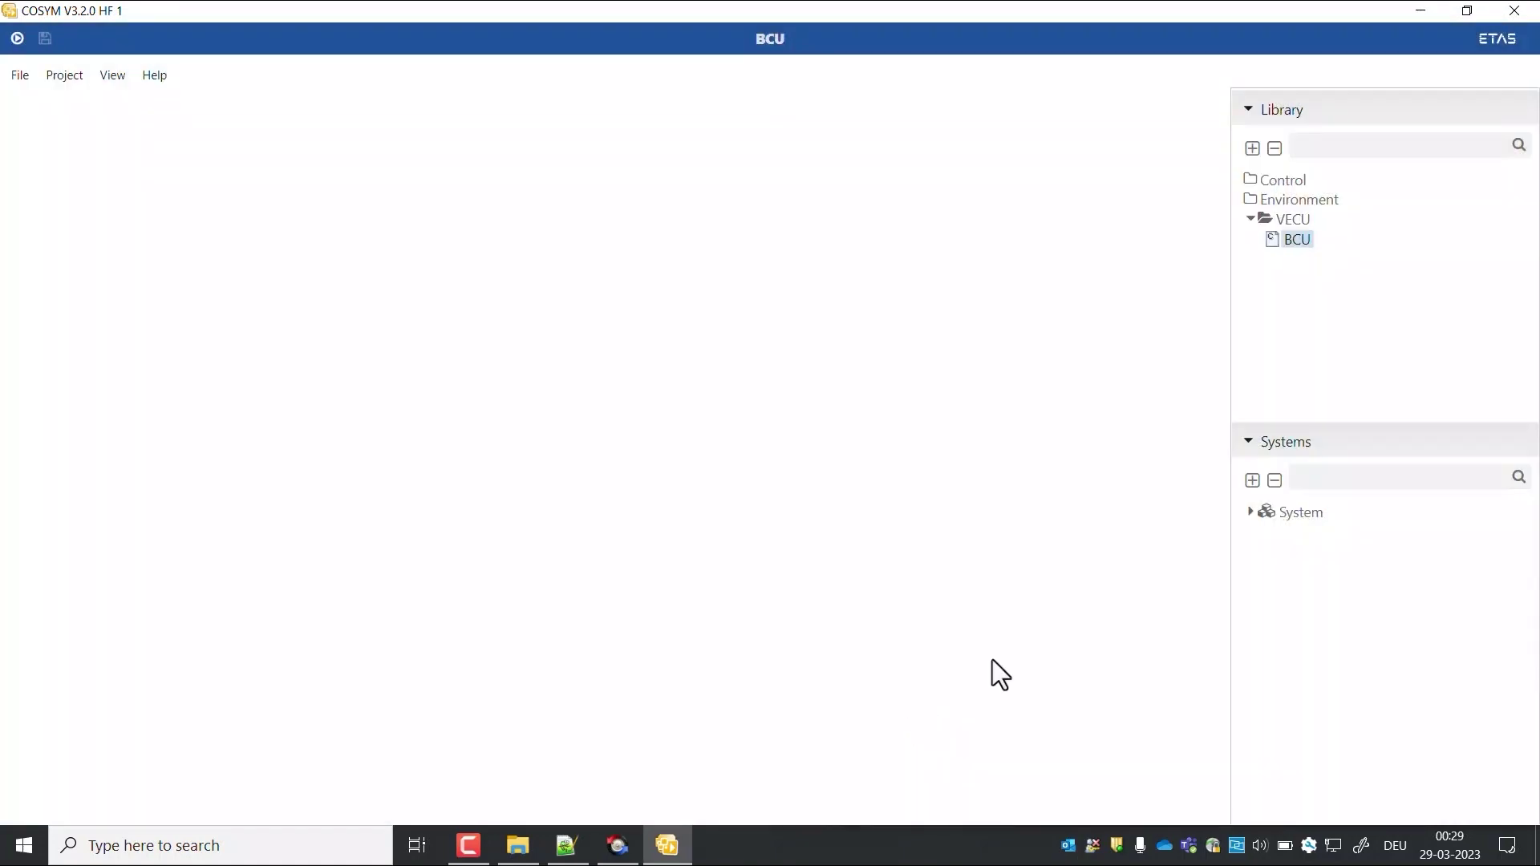
Add the BCU model to the System's Units and save the System.
{"action": "left_click", "coordinate": [1250, 513]}
{"action": "left_click", "coordinate": [1276, 551]}
{"action": "double_click", "coordinate": [1295, 517]}
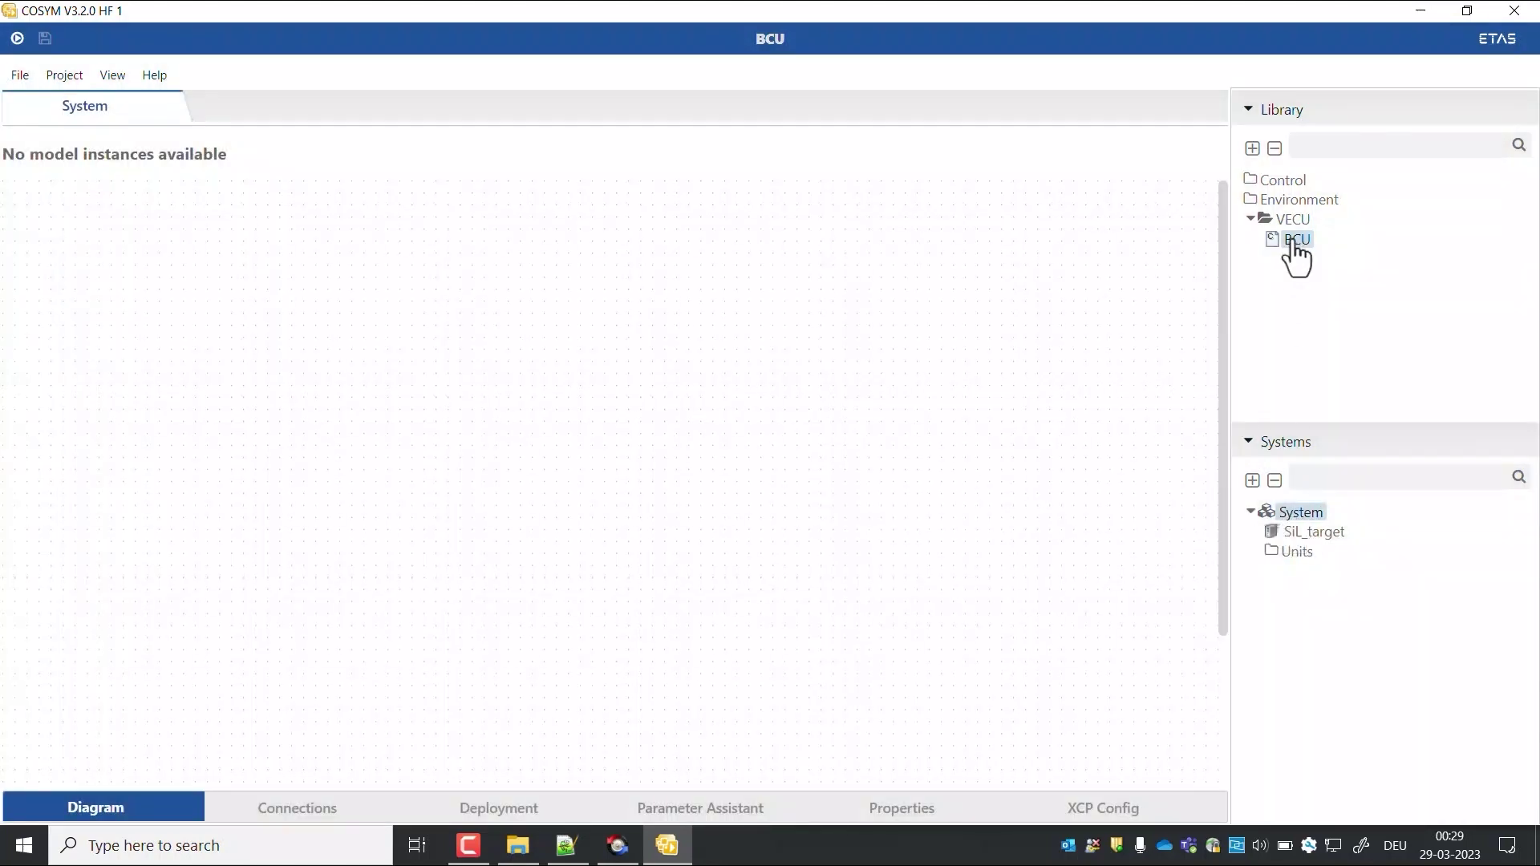
{"action": "left_click_drag", "start_coordinate": [1293, 242], "coordinate": [1288, 550]}
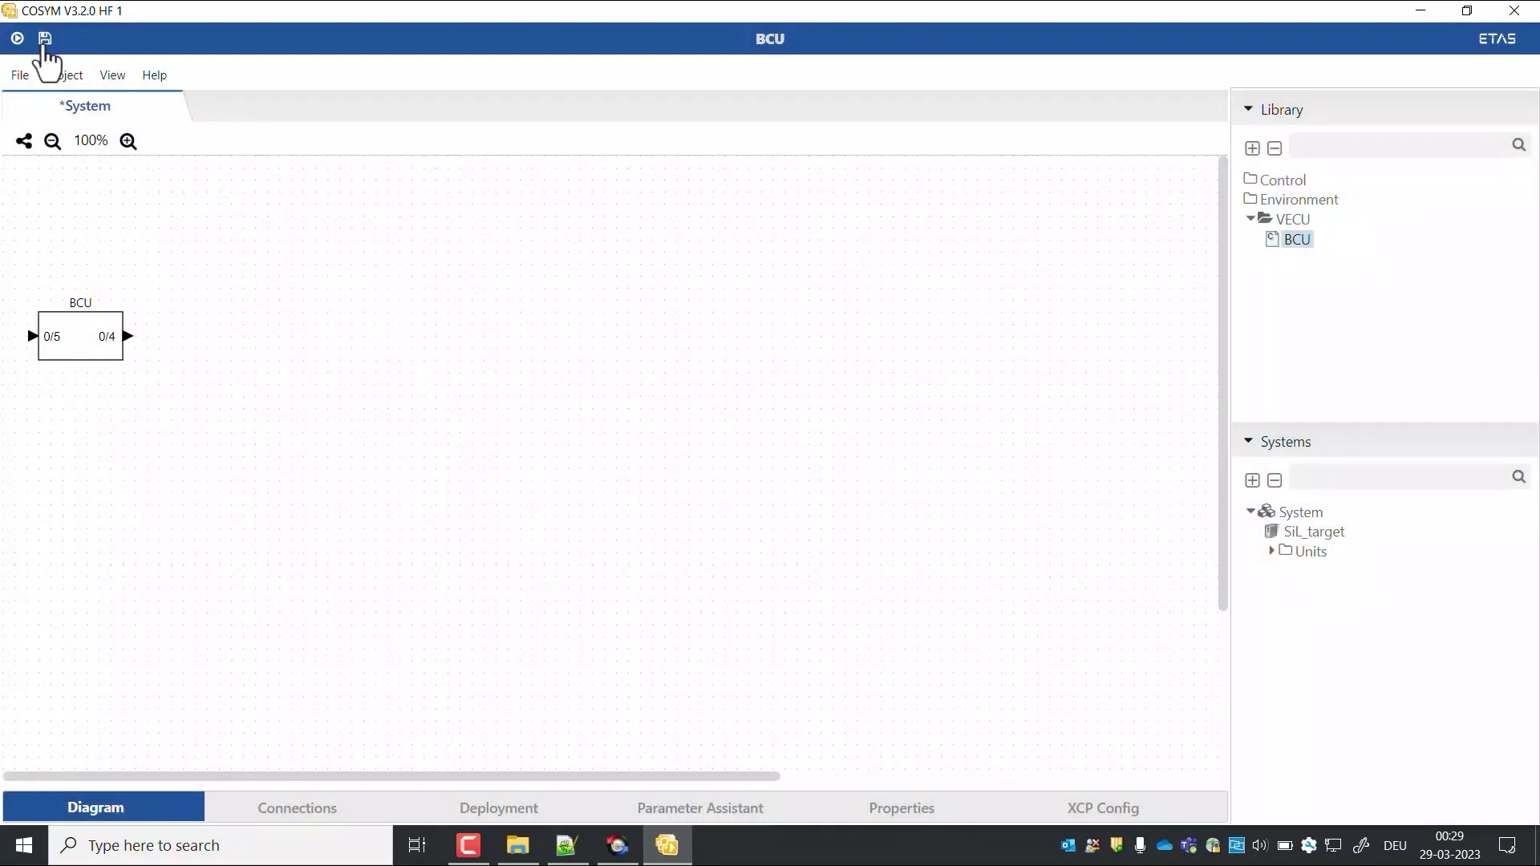
{"action": "left_click", "coordinate": [45, 40]}
Build and run the System on SIL_target, mapping processes to tasks and building.
{"action": "left_click", "coordinate": [77, 83]}
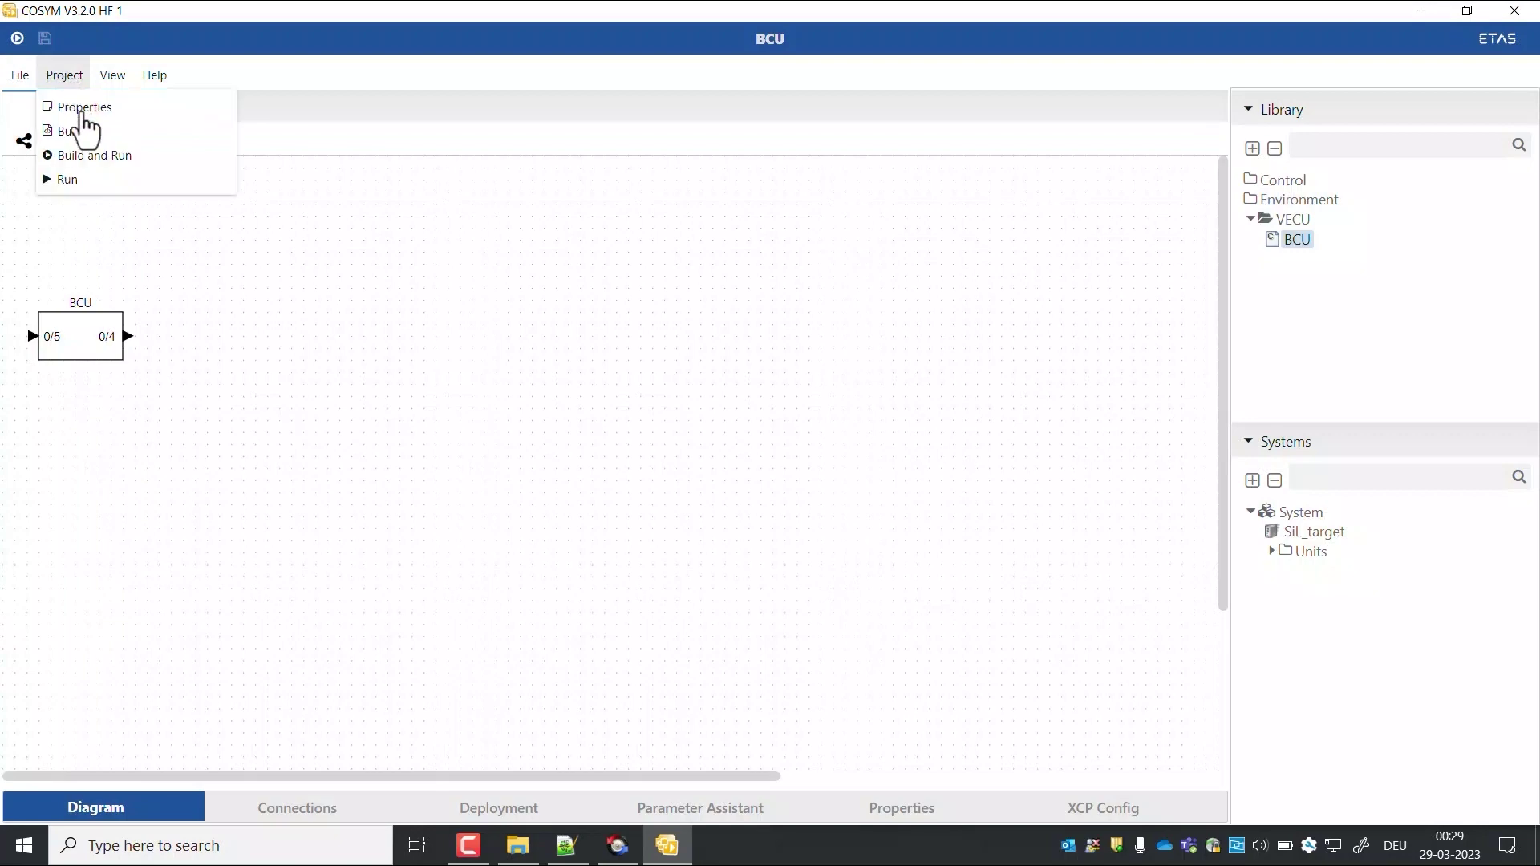
{"action": "left_click", "coordinate": [89, 158]}
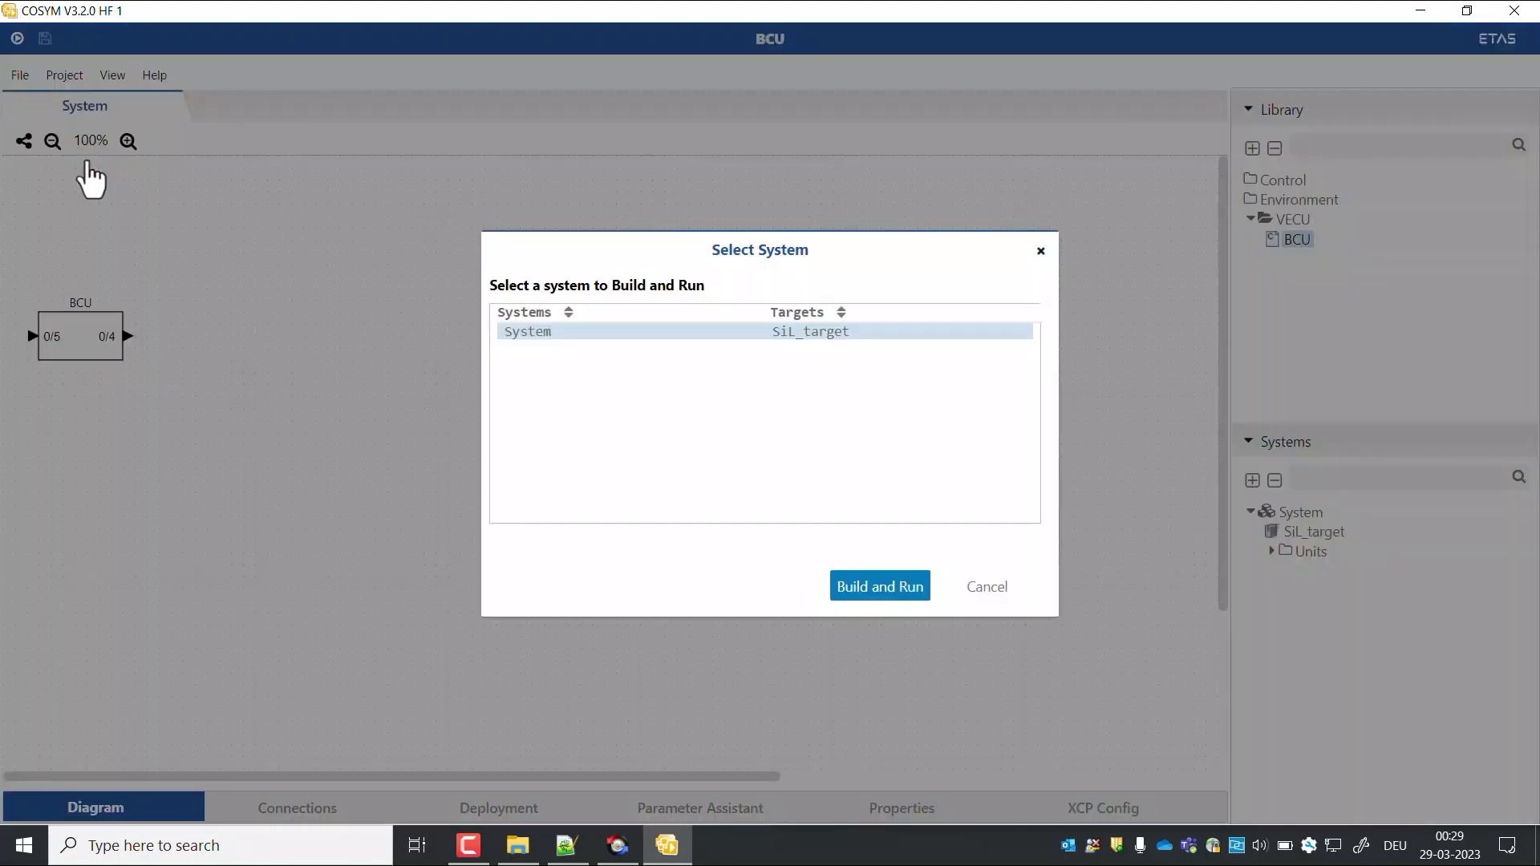
{"action": "left_click", "coordinate": [851, 586]}
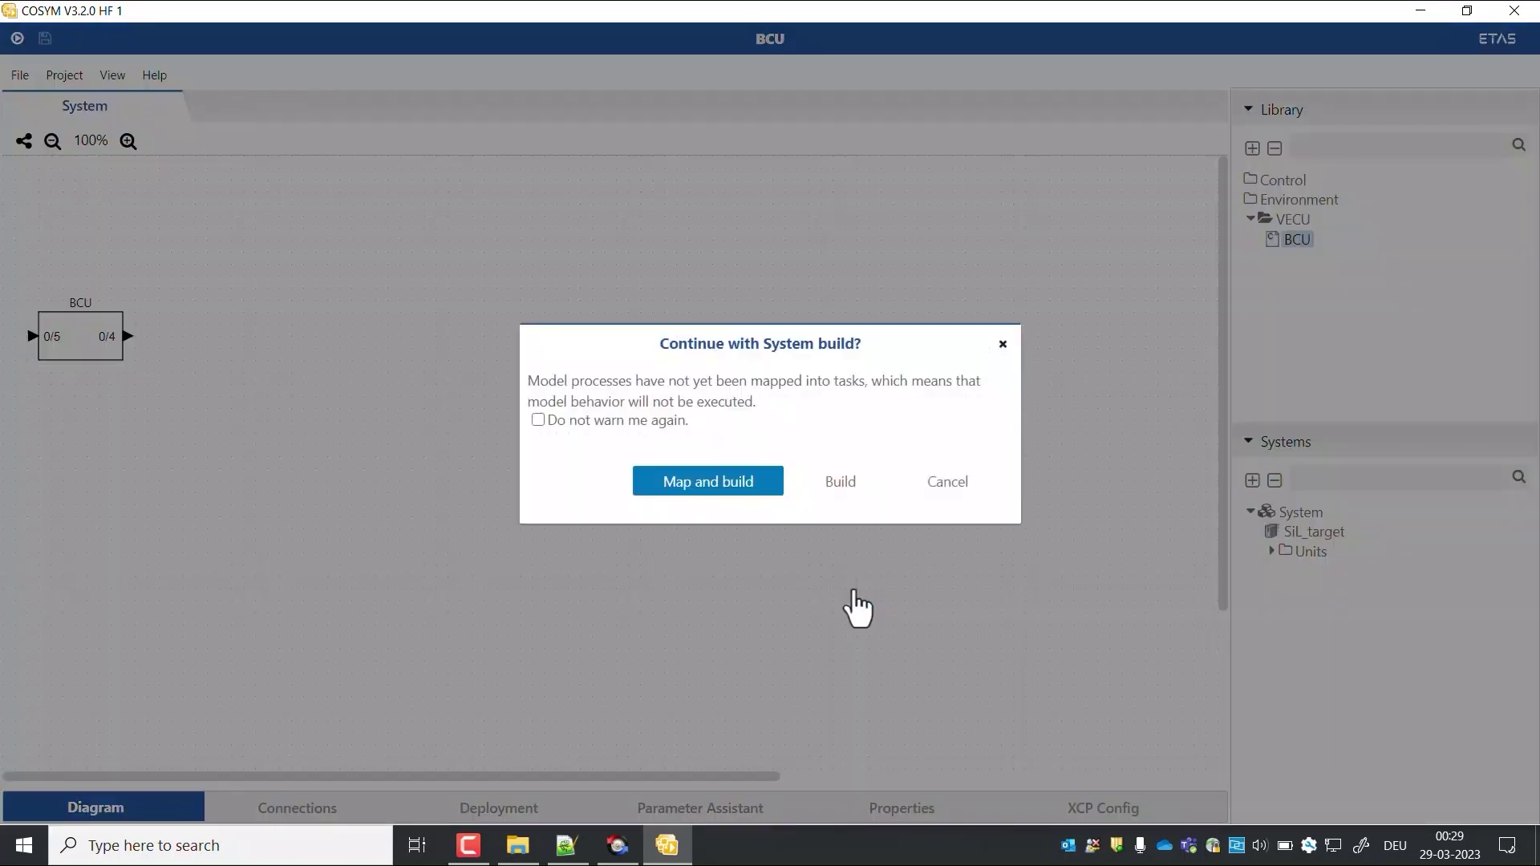
{"action": "left_click", "coordinate": [691, 503]}
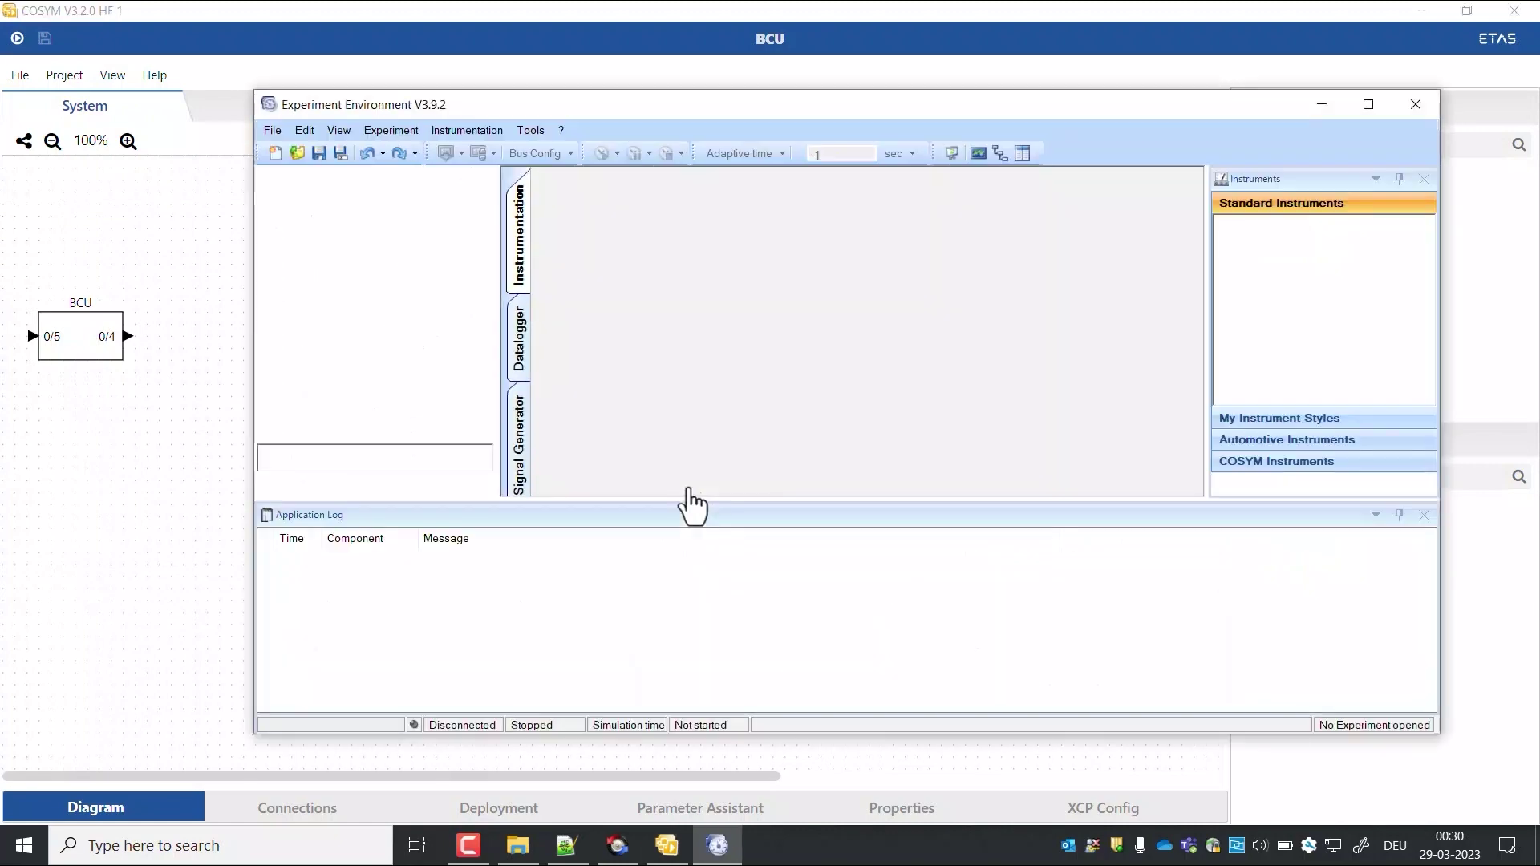
Maximize the Experiment Environment and expand SIL > SIL_TARGET > BCU to list its calibration variables.
{"action": "left_click", "coordinate": [1372, 104]}
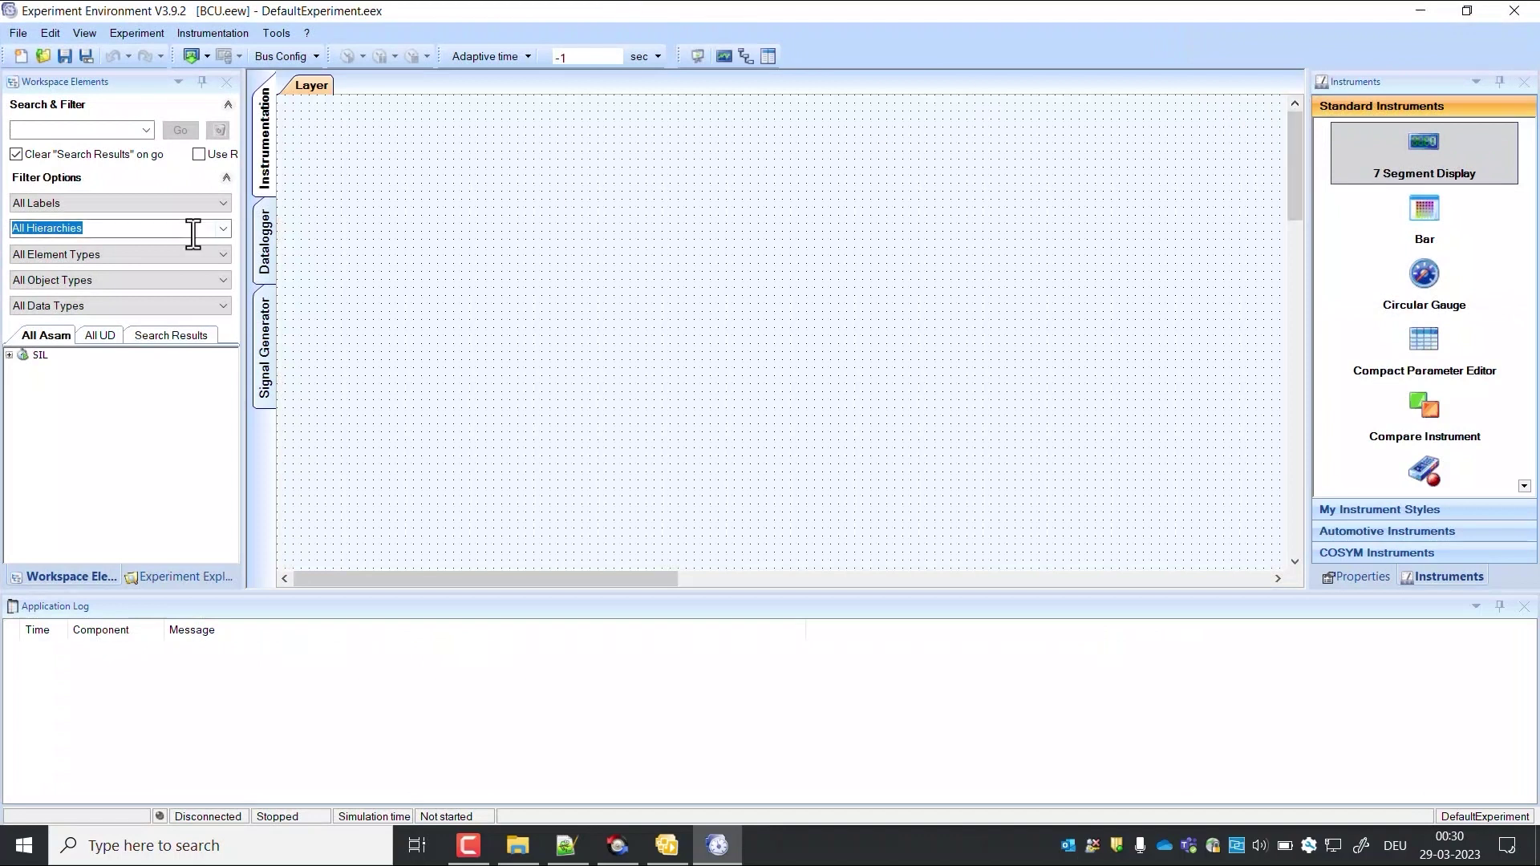
{"action": "left_click", "coordinate": [9, 355]}
{"action": "double_click", "coordinate": [35, 371]}
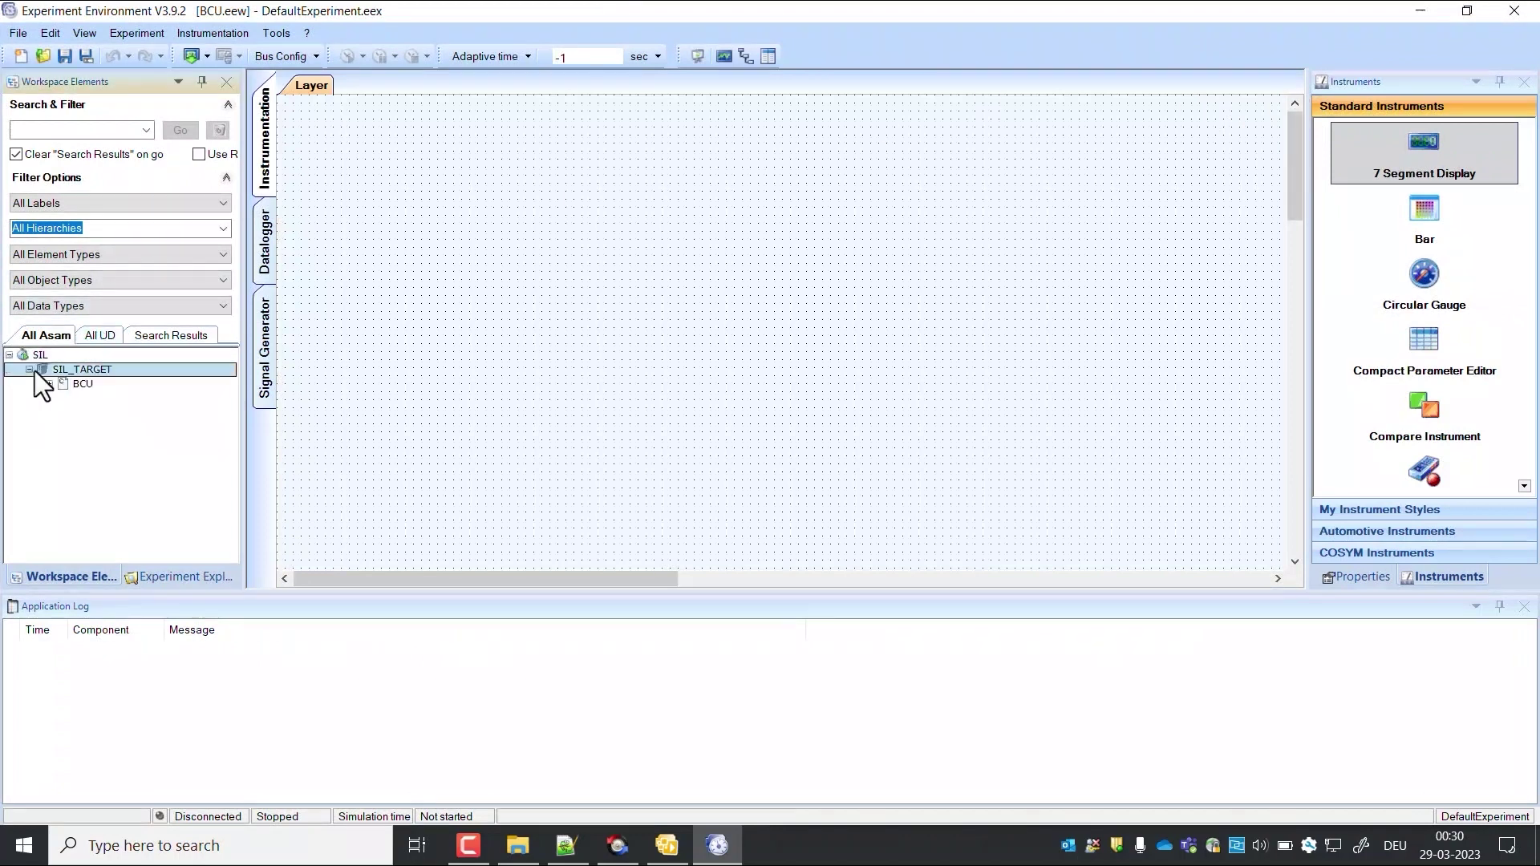
{"action": "left_click", "coordinate": [49, 384]}
{"action": "left_click", "coordinate": [69, 398]}
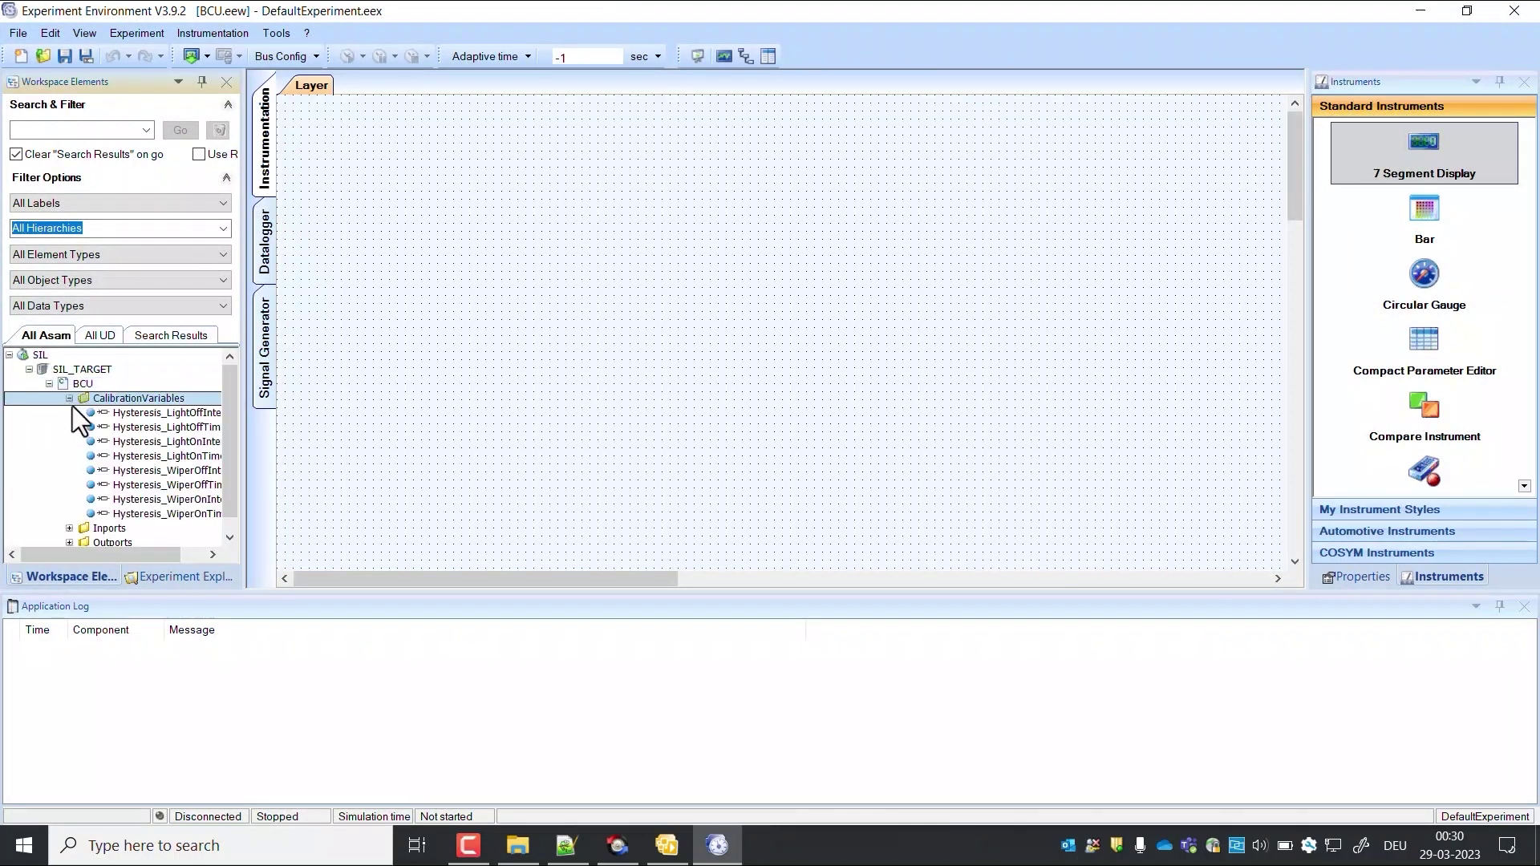
{"action": "left_click_drag", "start_coordinate": [246, 444], "coordinate": [317, 449]}
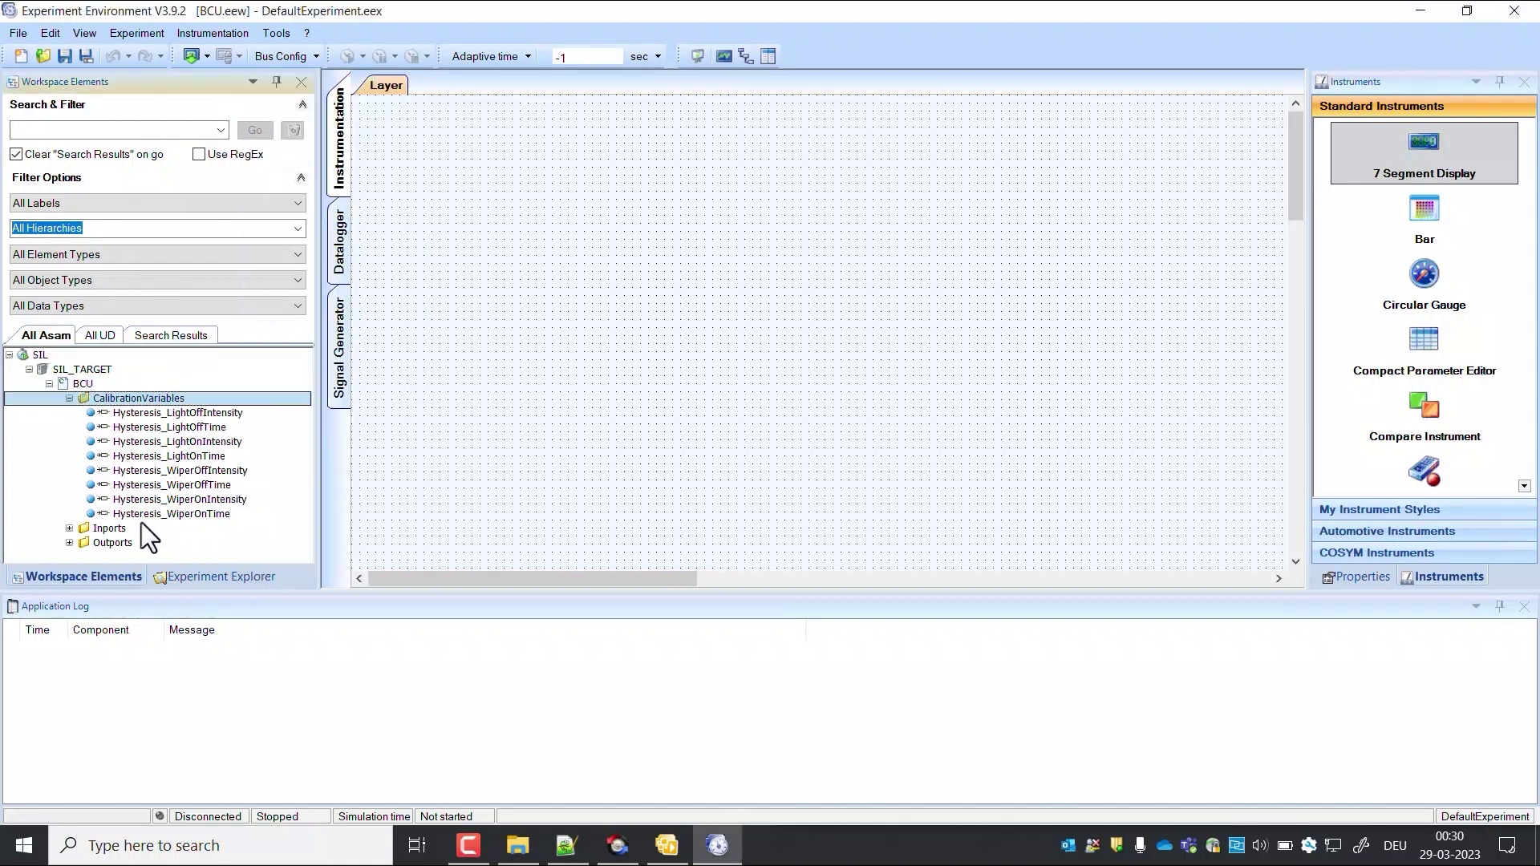
Expand BCU's Inports and Outports to list its Rte_Rx input and output signals.
{"action": "left_click", "coordinate": [69, 526]}
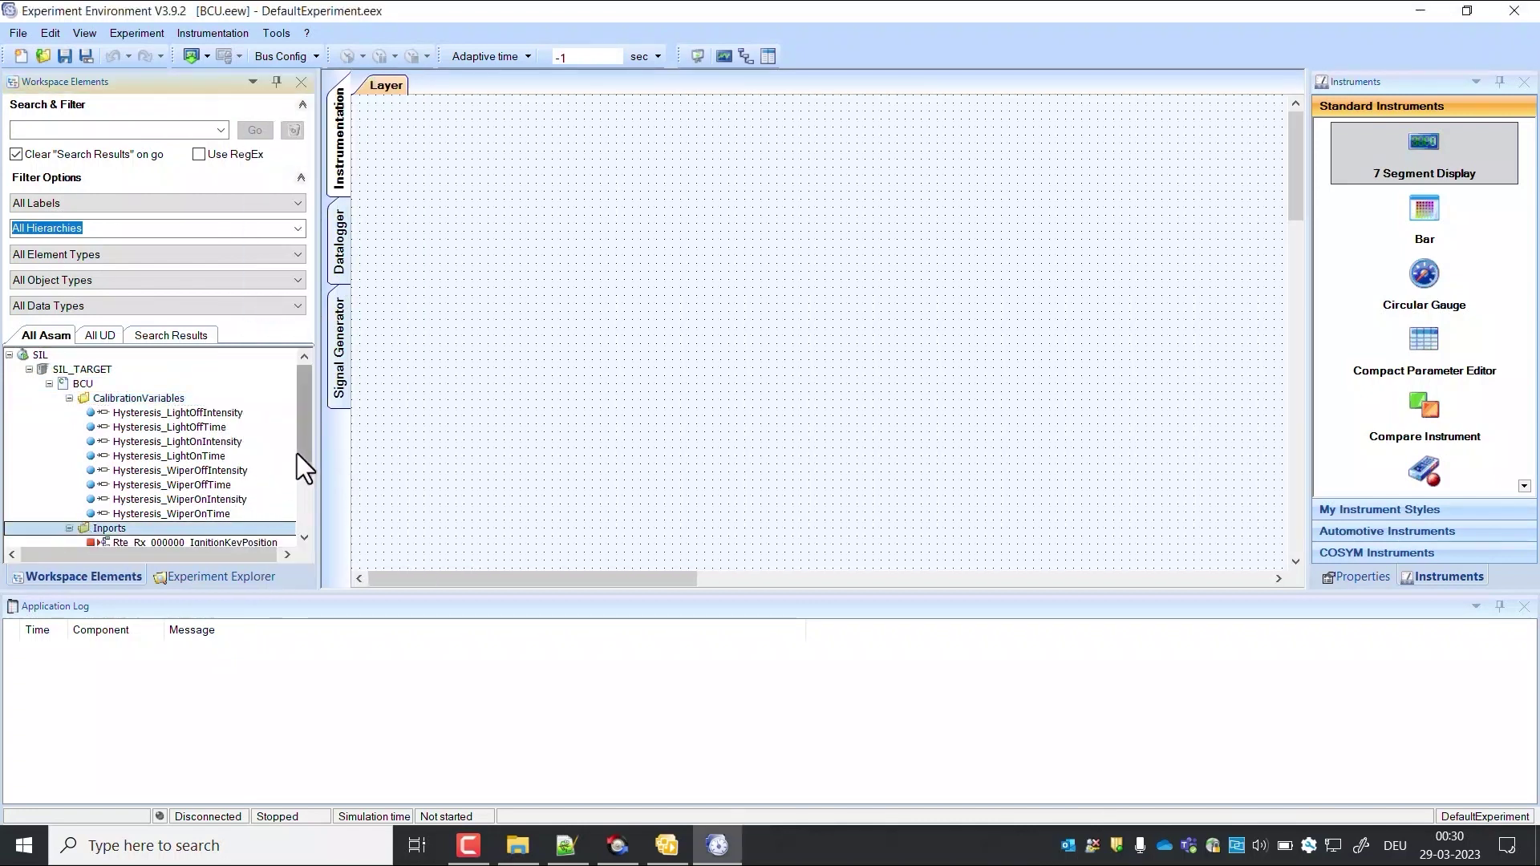
{"action": "left_click_drag", "start_coordinate": [296, 454], "coordinate": [305, 513]}
{"action": "left_click", "coordinate": [67, 529]}
{"action": "left_click", "coordinate": [398, 489]}
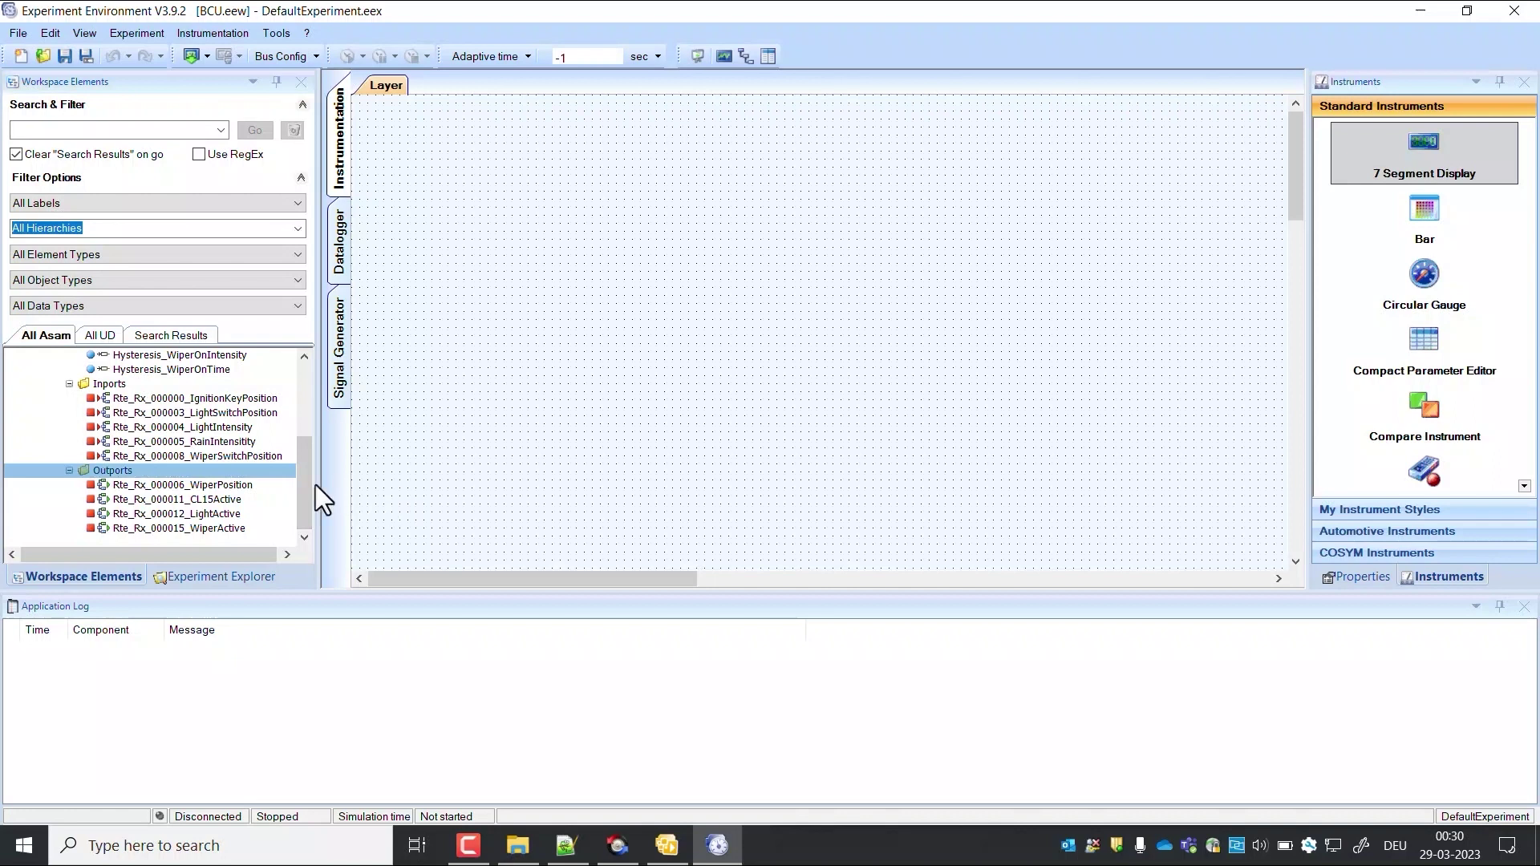
Trace IgnitionKeyPosition and WiperSwitchPosition into a new signal list on the layer.
{"action": "left_click", "coordinate": [244, 402]}
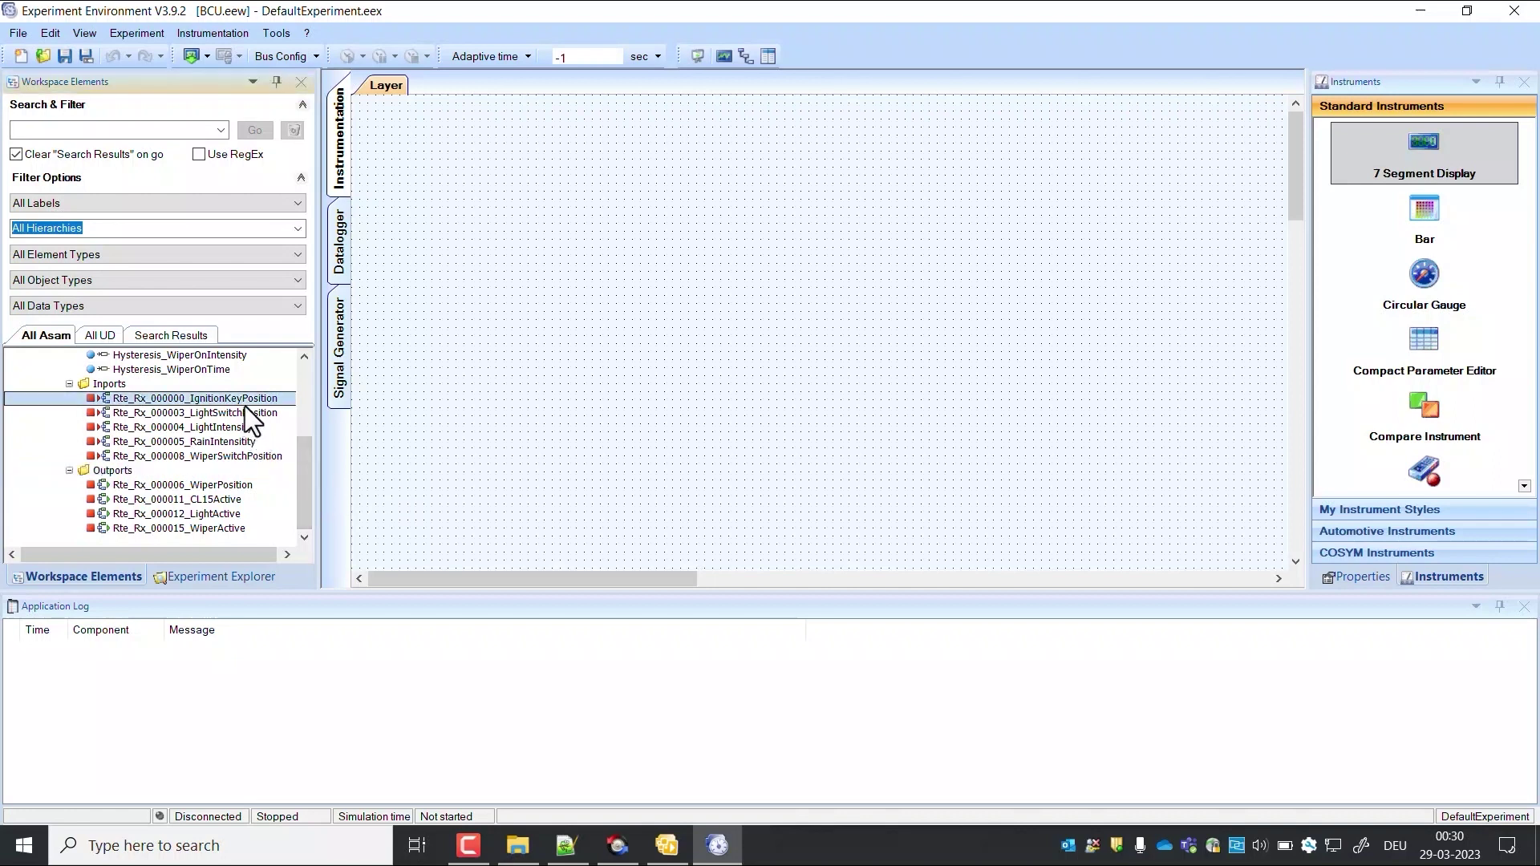
{"action": "right_click", "coordinate": [244, 406]}
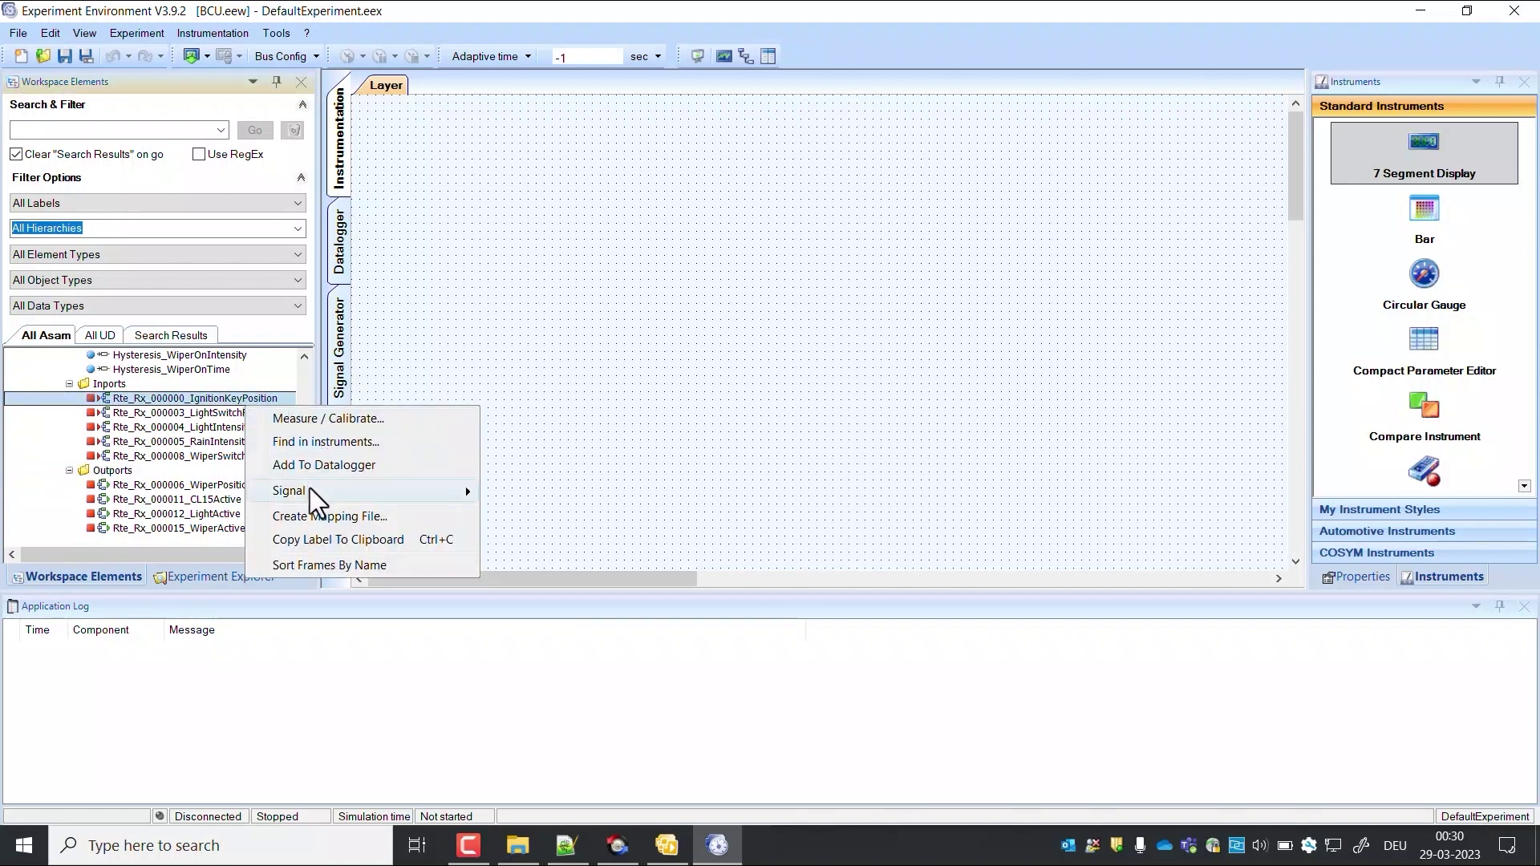
{"action": "mouse_move", "coordinate": [434, 481]}
{"action": "left_click", "coordinate": [512, 493]}
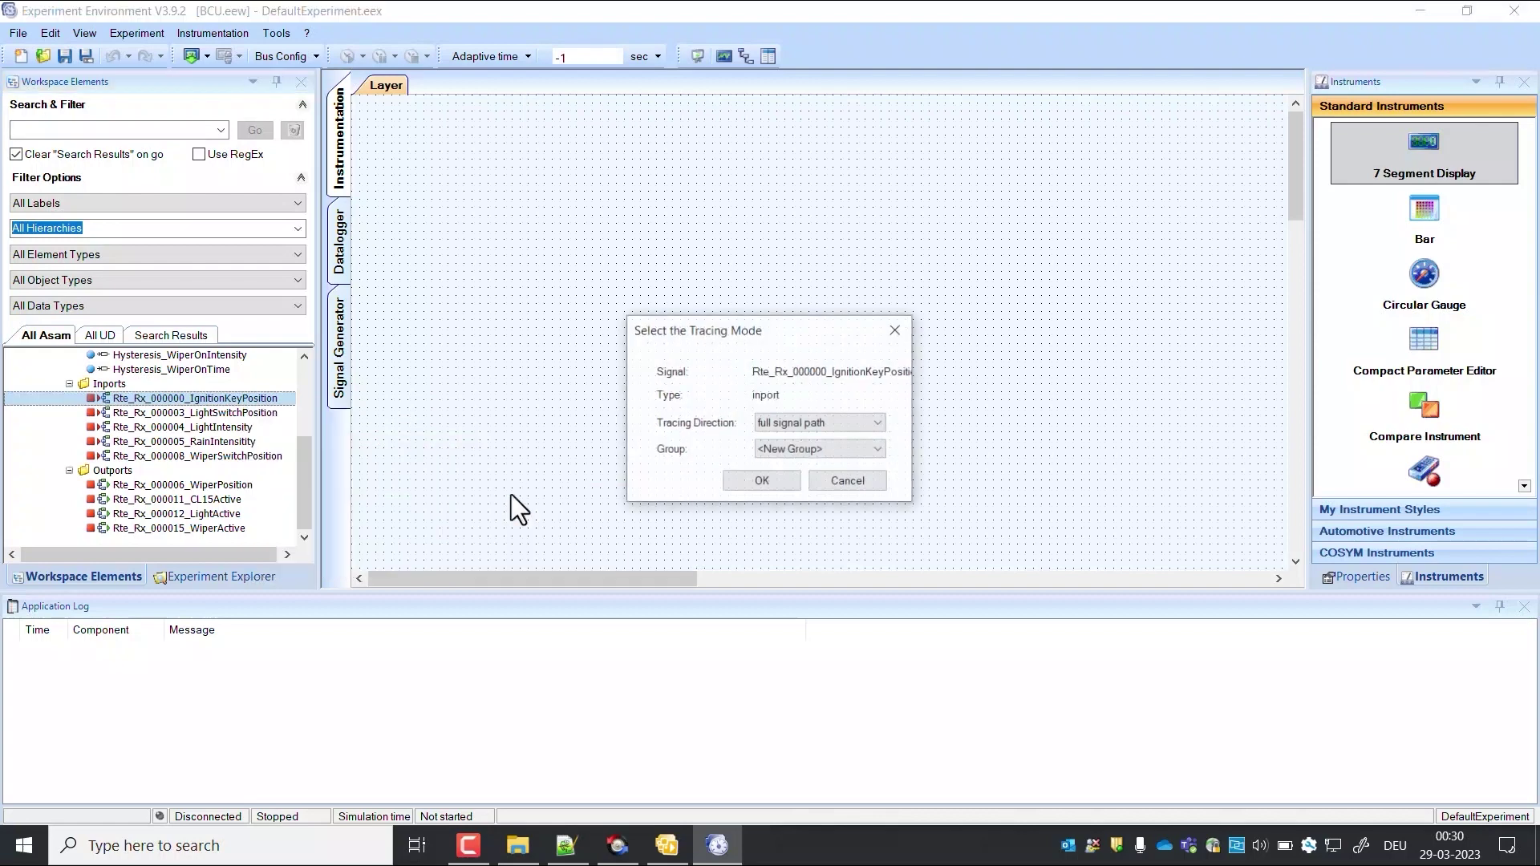
{"action": "left_click", "coordinate": [730, 485]}
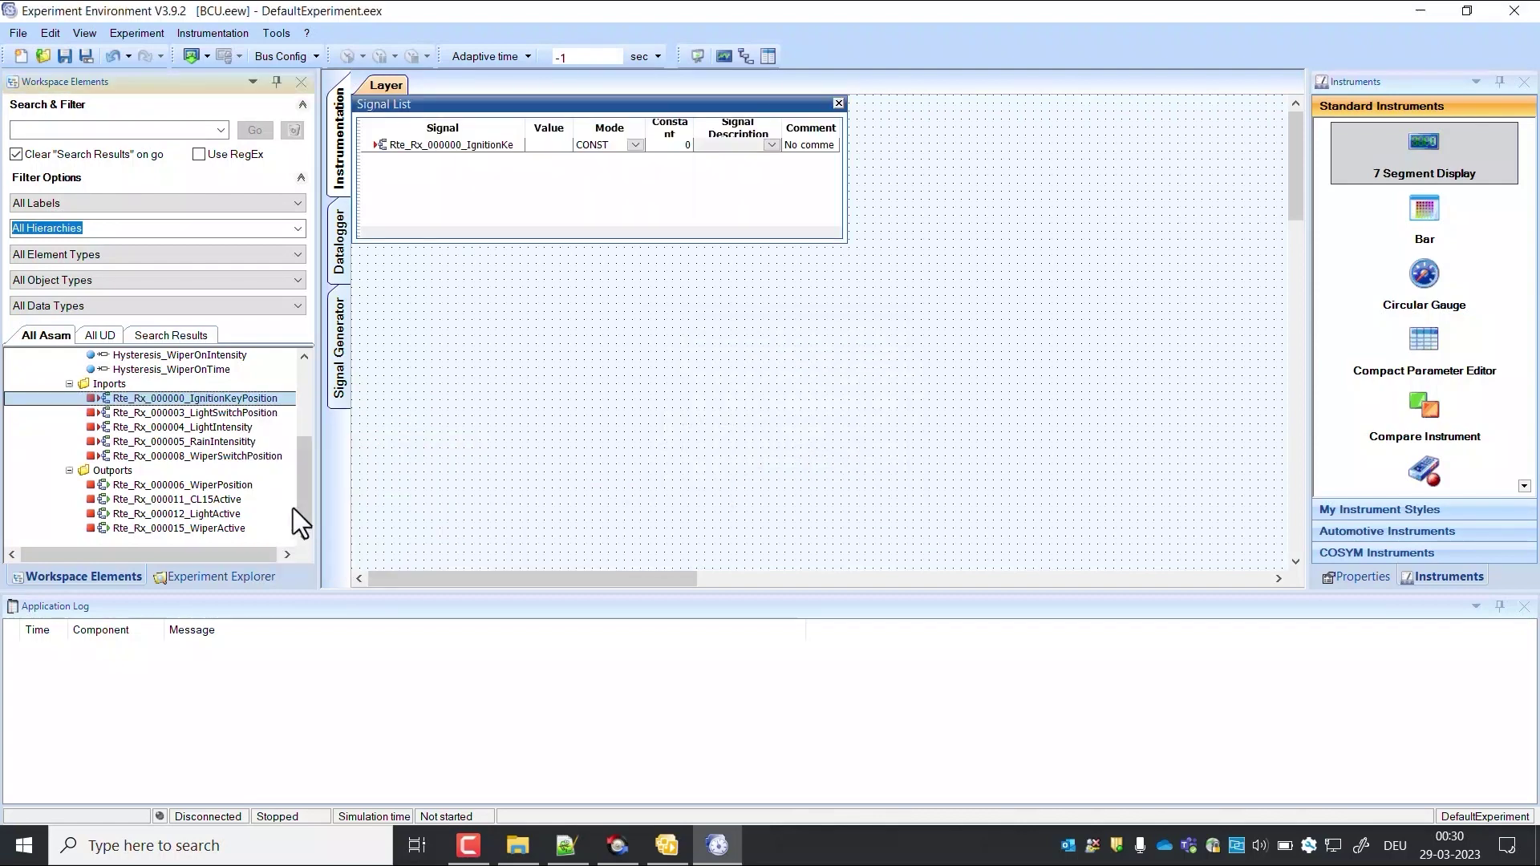
{"action": "left_click", "coordinate": [234, 456]}
{"action": "left_click_drag", "start_coordinate": [492, 189], "coordinate": [493, 191]}
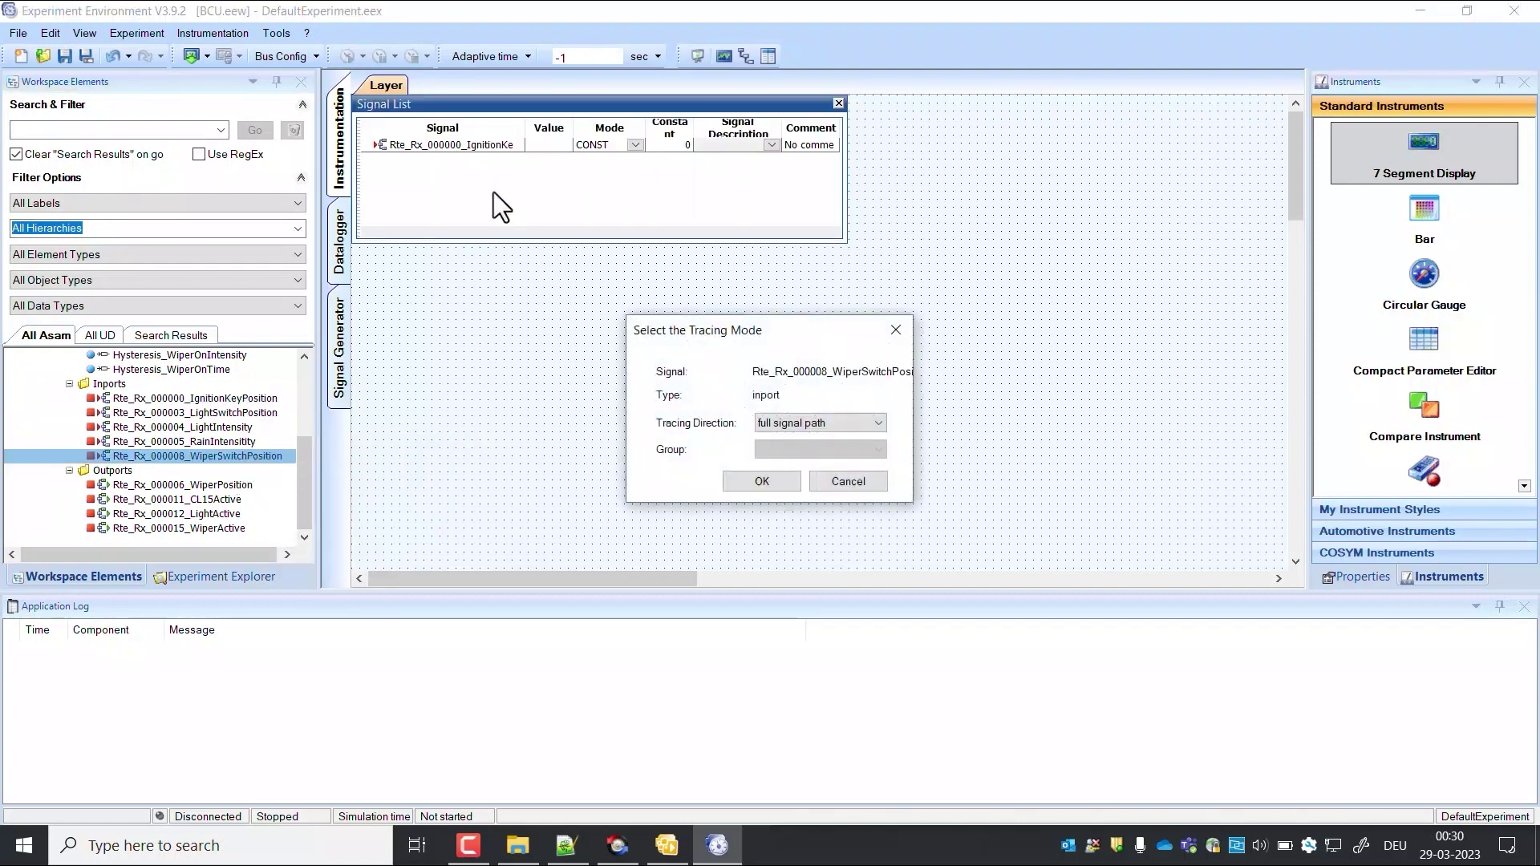
{"action": "left_click", "coordinate": [759, 490]}
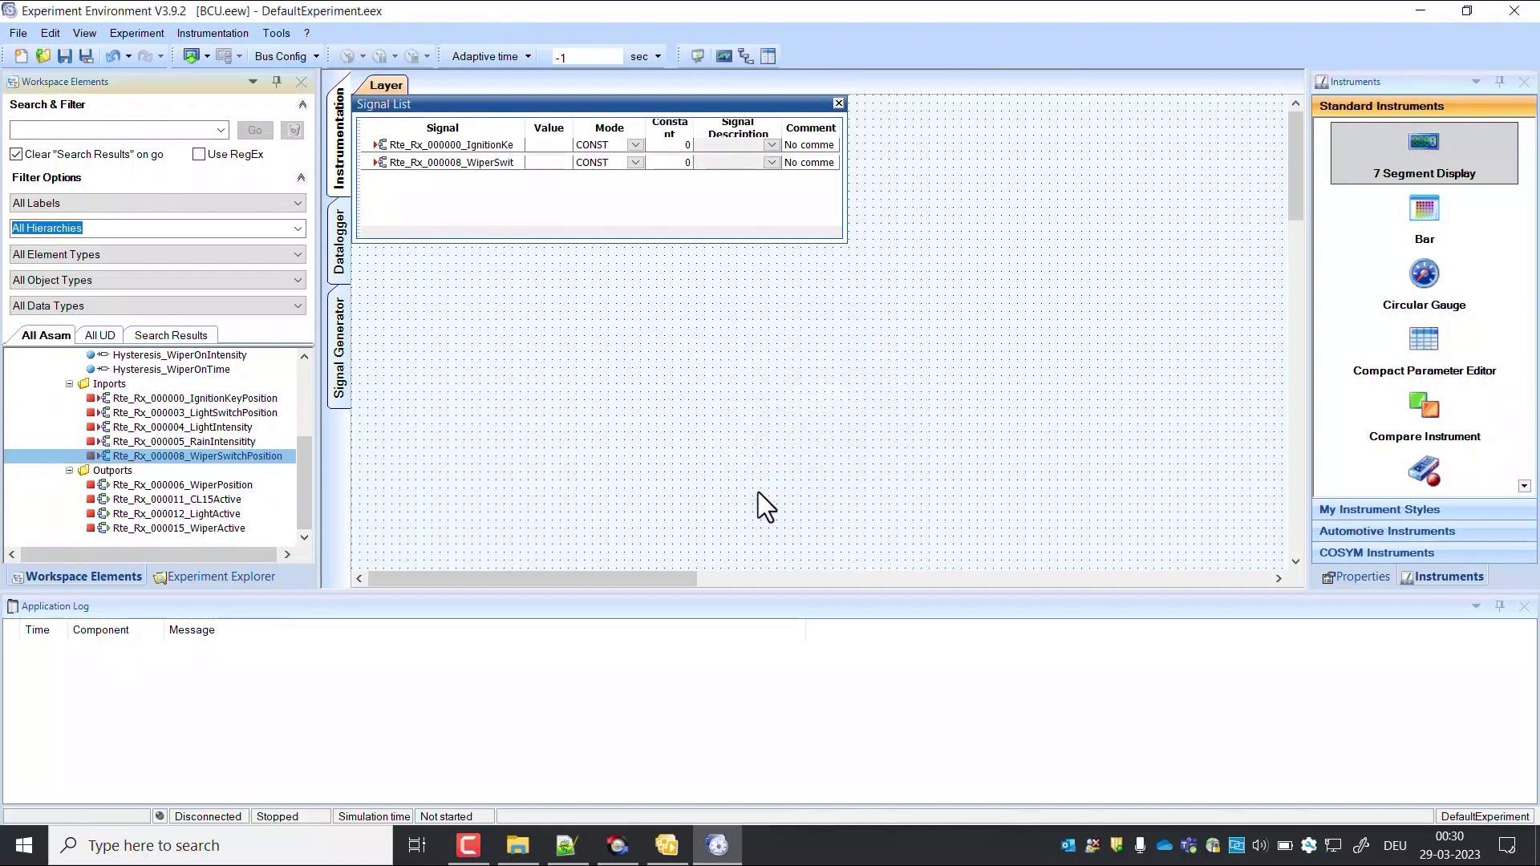
Place displays for WiperPosition and all Hysteresis calibration variables on the layer.
{"action": "left_click", "coordinate": [189, 484]}
{"action": "left_click_drag", "start_coordinate": [189, 485], "coordinate": [456, 263]}
{"action": "left_click", "coordinate": [1071, 617]}
{"action": "left_click_drag", "start_coordinate": [303, 469], "coordinate": [303, 404]}
{"action": "left_click_drag", "start_coordinate": [128, 383], "coordinate": [634, 328]}
{"action": "left_click", "coordinate": [1031, 618]}
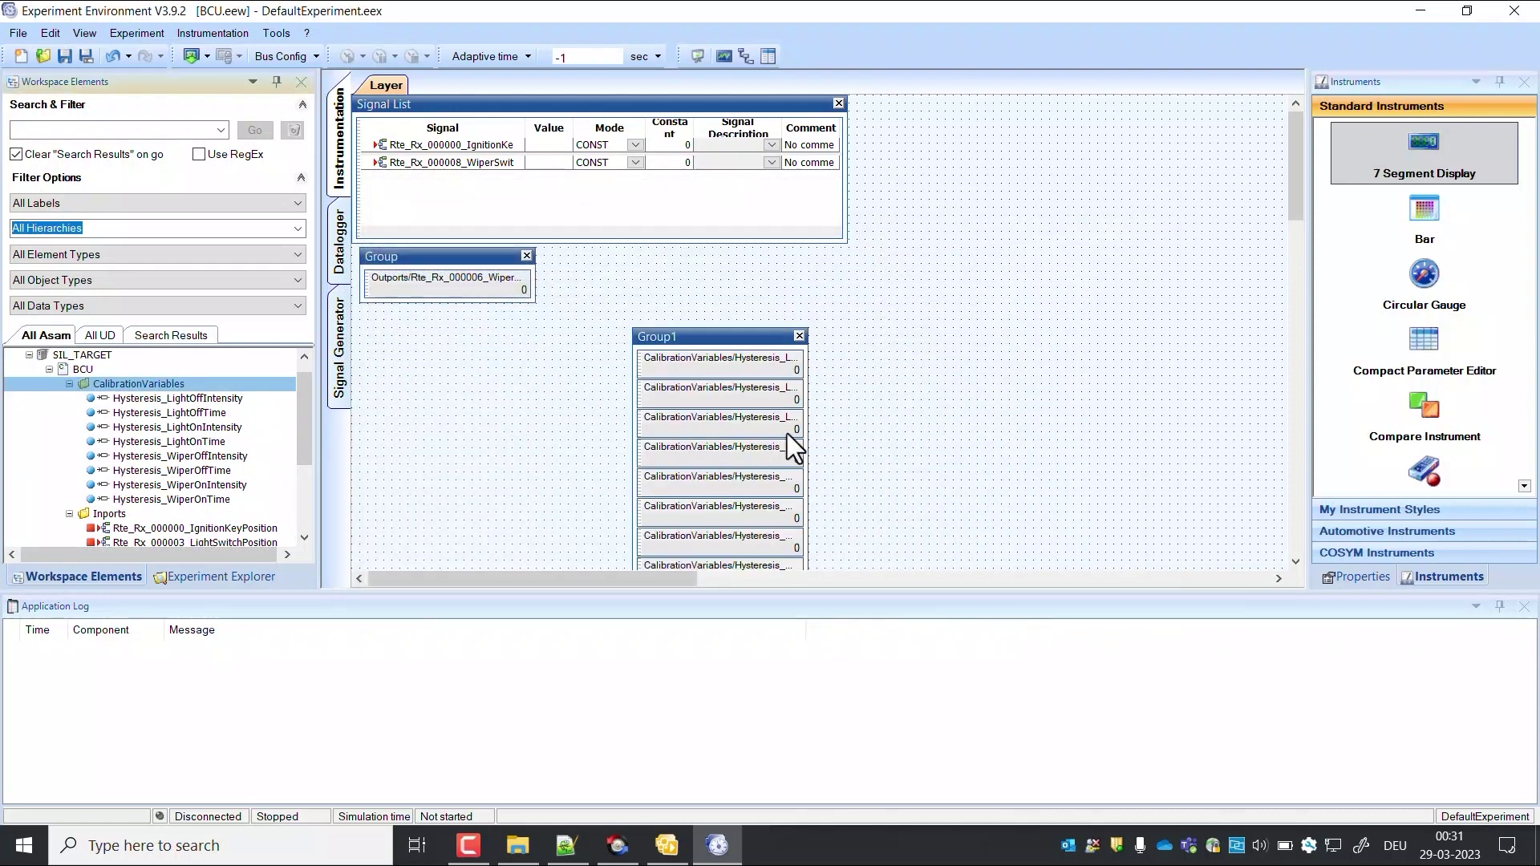
{"action": "left_click", "coordinate": [719, 339]}
Move Group1 beside the WiperPosition display and widen both groups so full names show.
{"action": "left_click_drag", "start_coordinate": [719, 338], "coordinate": [676, 263]}
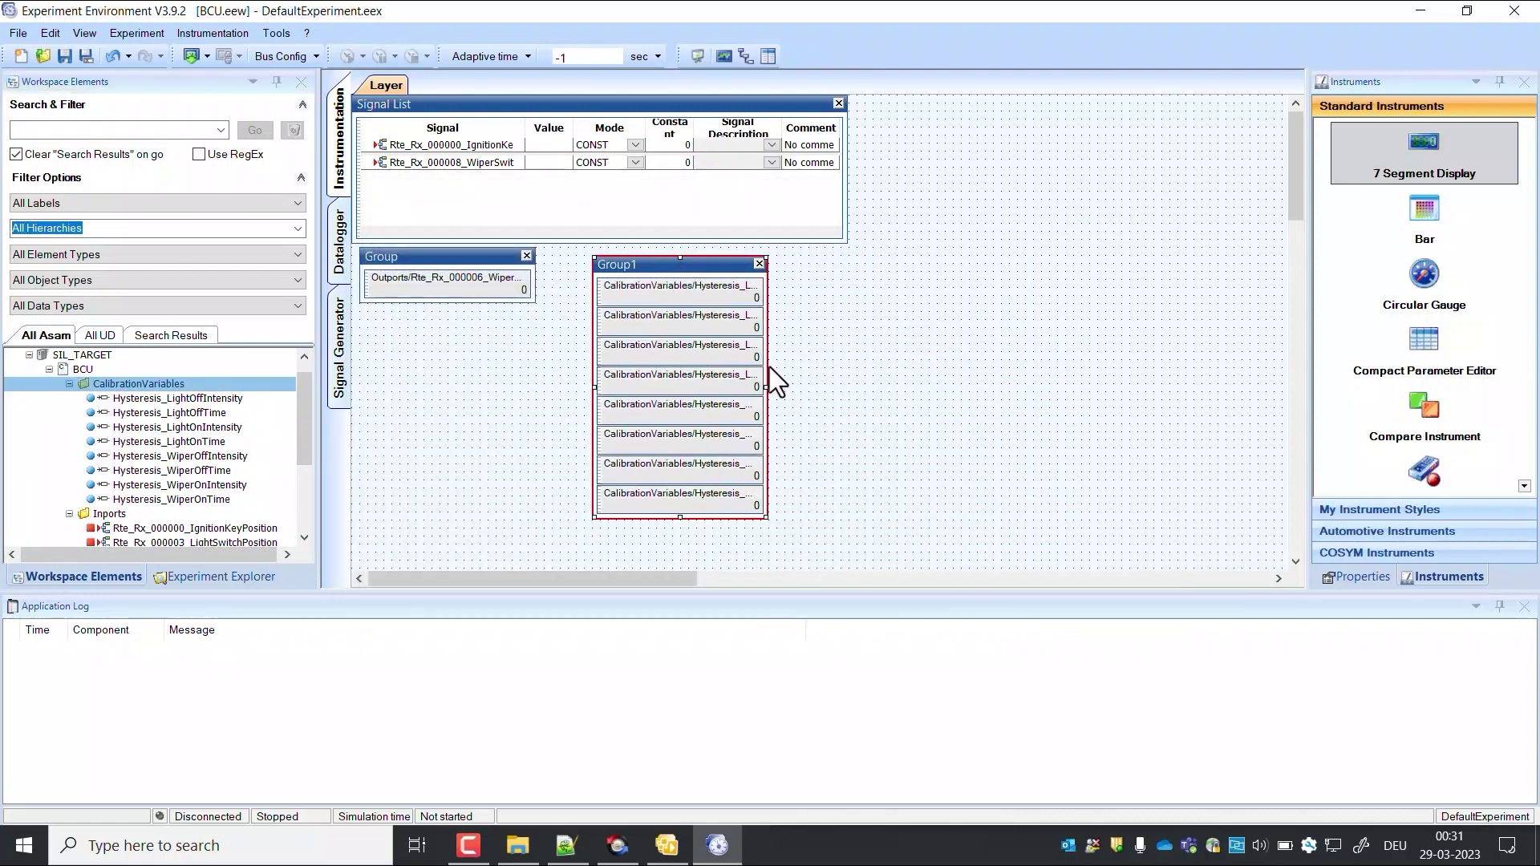
{"action": "left_click_drag", "start_coordinate": [765, 390], "coordinate": [862, 390]}
{"action": "left_click", "coordinate": [521, 282]}
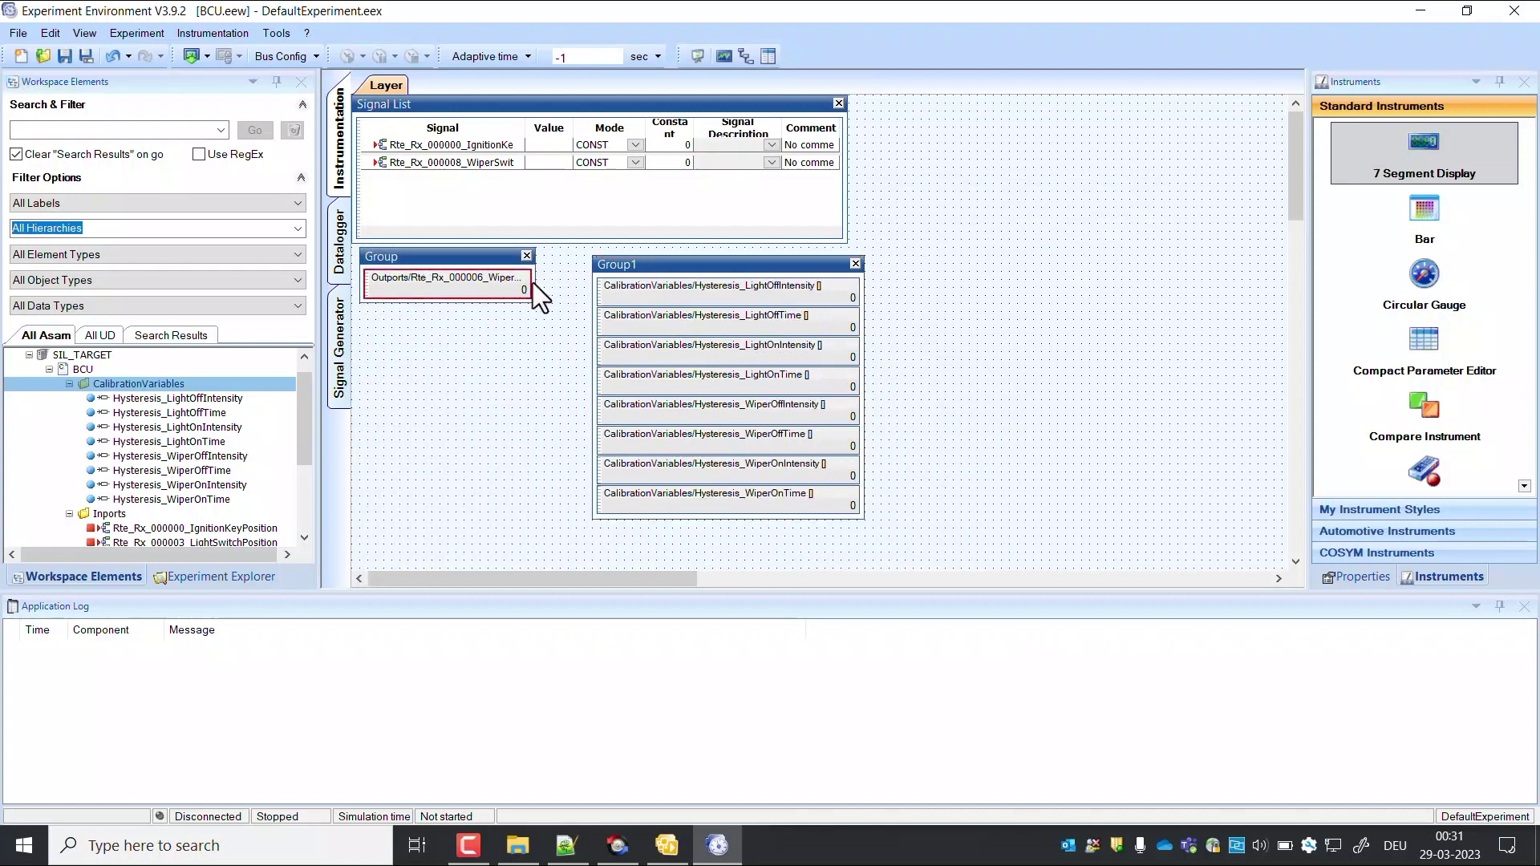
{"action": "left_click_drag", "start_coordinate": [535, 277], "coordinate": [567, 277]}
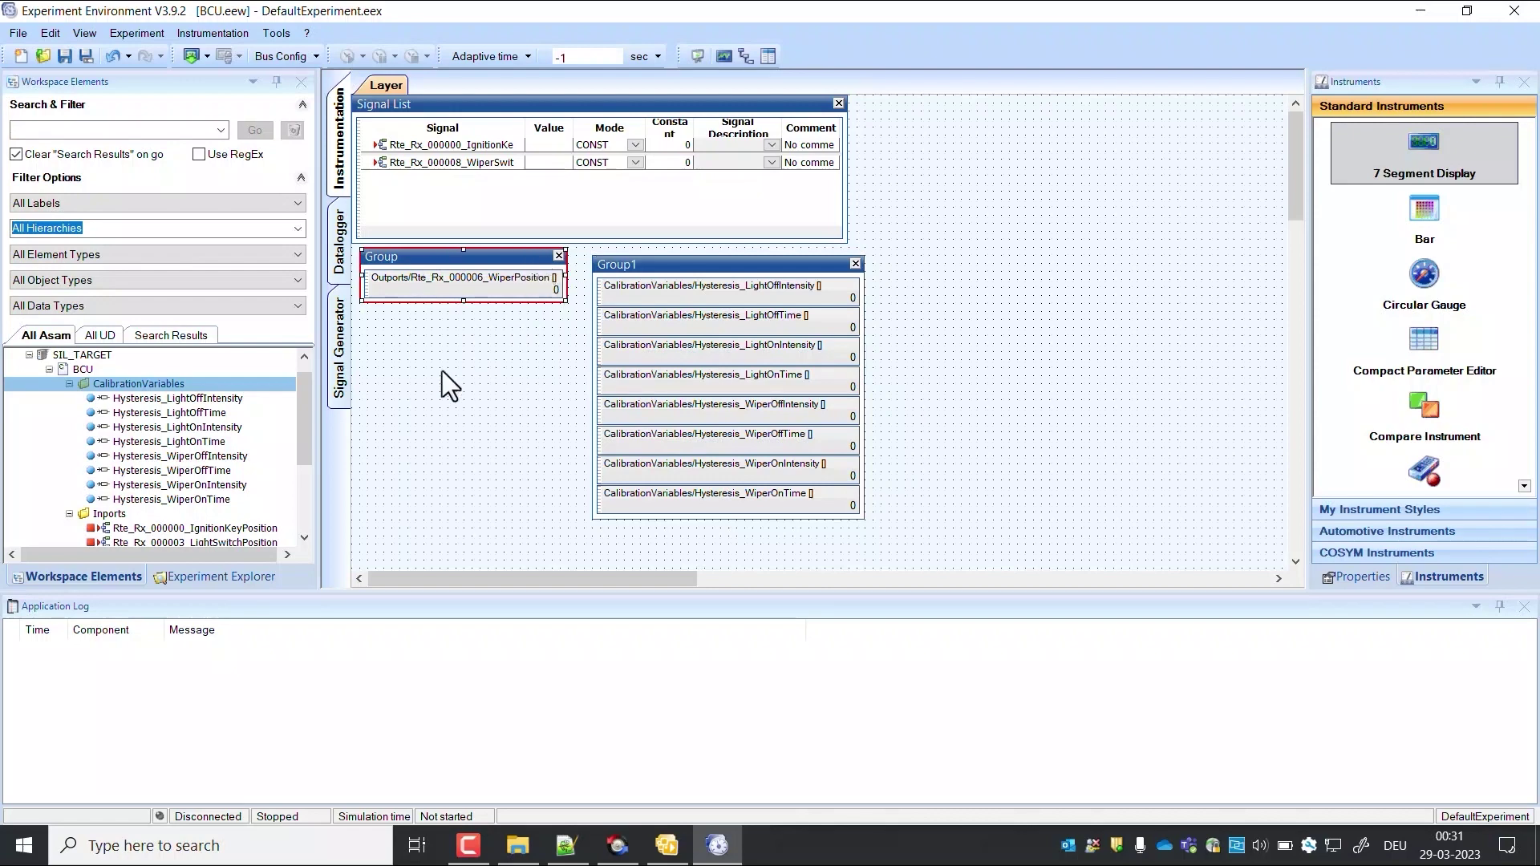
Start the BCU simulation and set the IgnitionKeyPosition and WiperSwitchPosition constants to 1.
{"action": "left_click", "coordinate": [189, 63]}
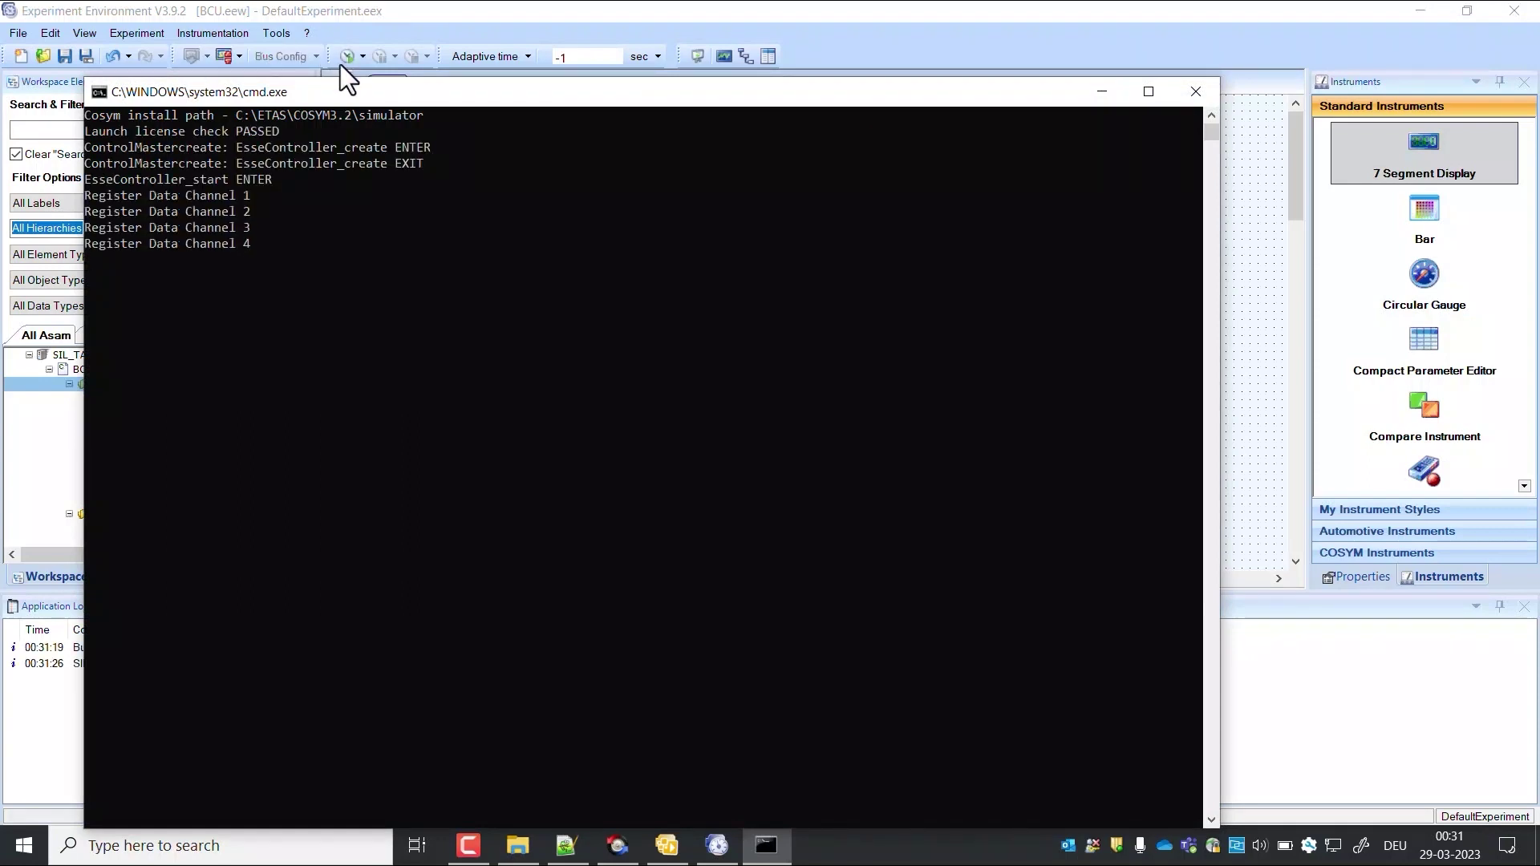
{"action": "left_click", "coordinate": [340, 64]}
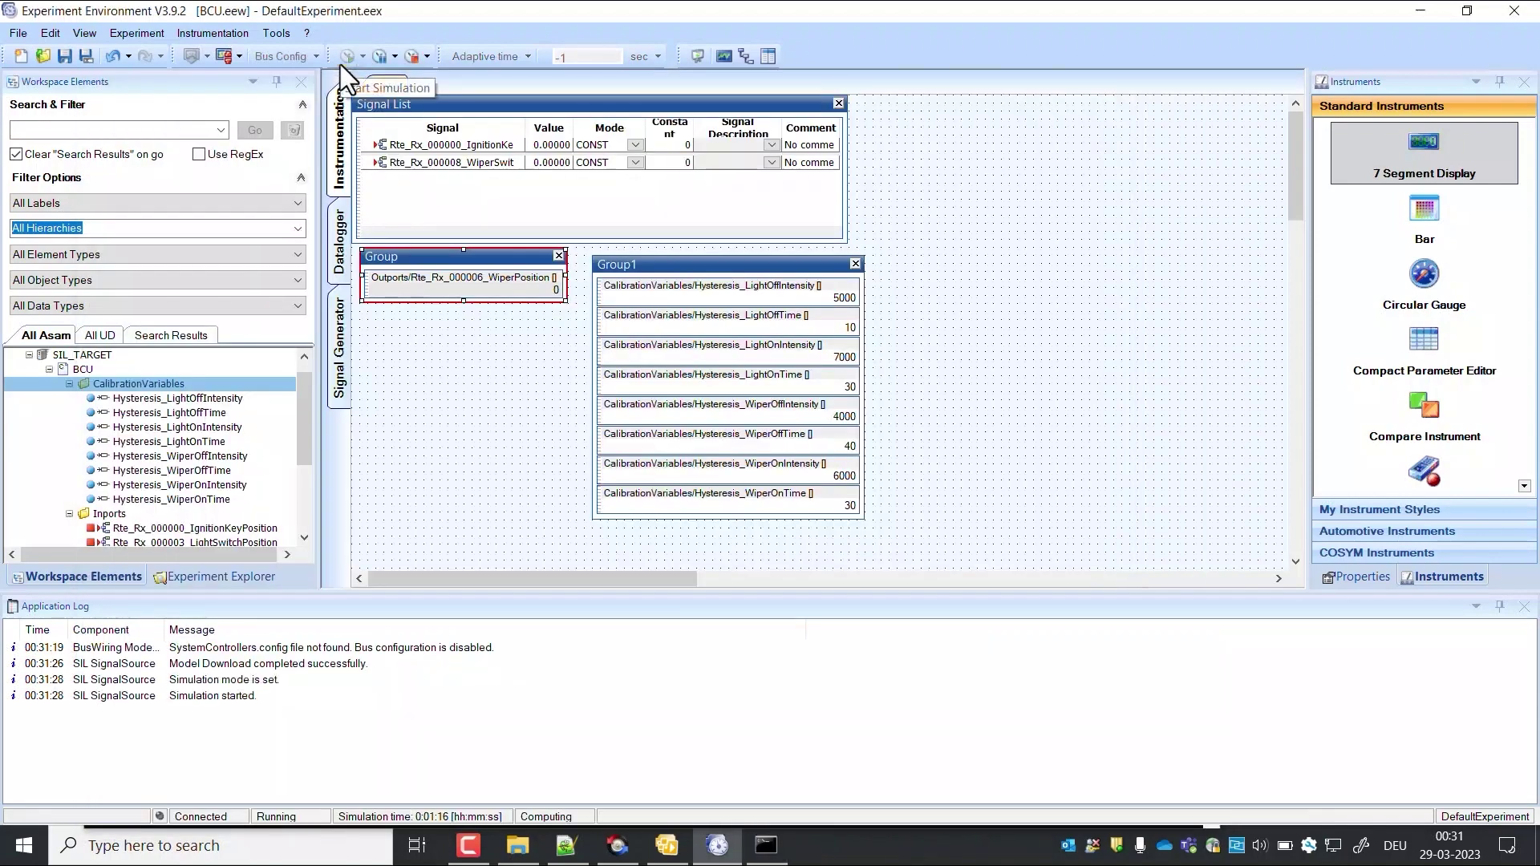
{"action": "left_click", "coordinate": [672, 141]}
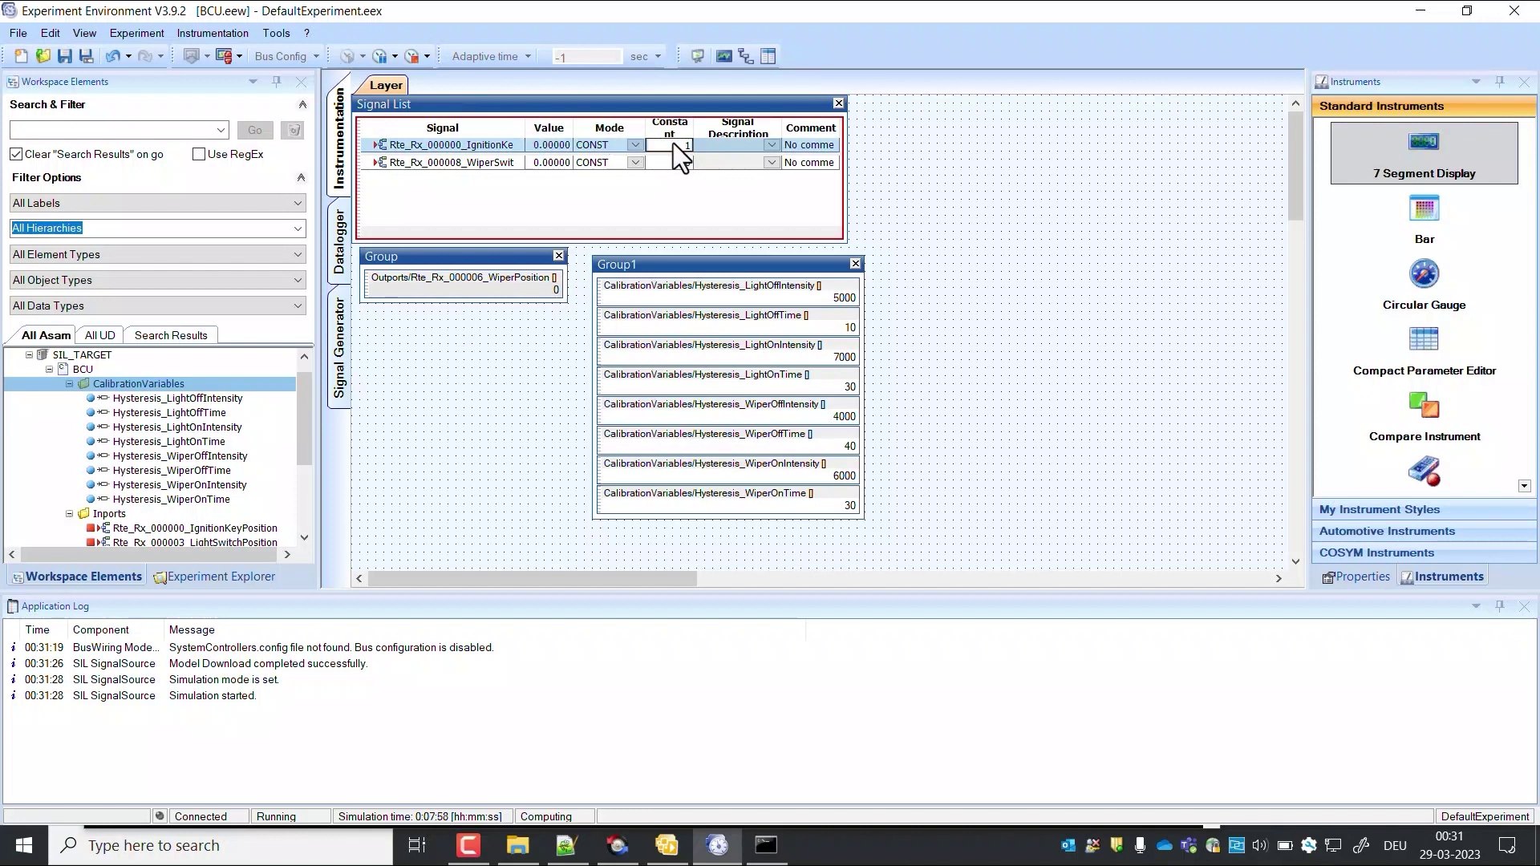
{"action": "key", "text": "Return"}
{"action": "left_click", "coordinate": [680, 161]}
{"action": "type", "text": "1"}
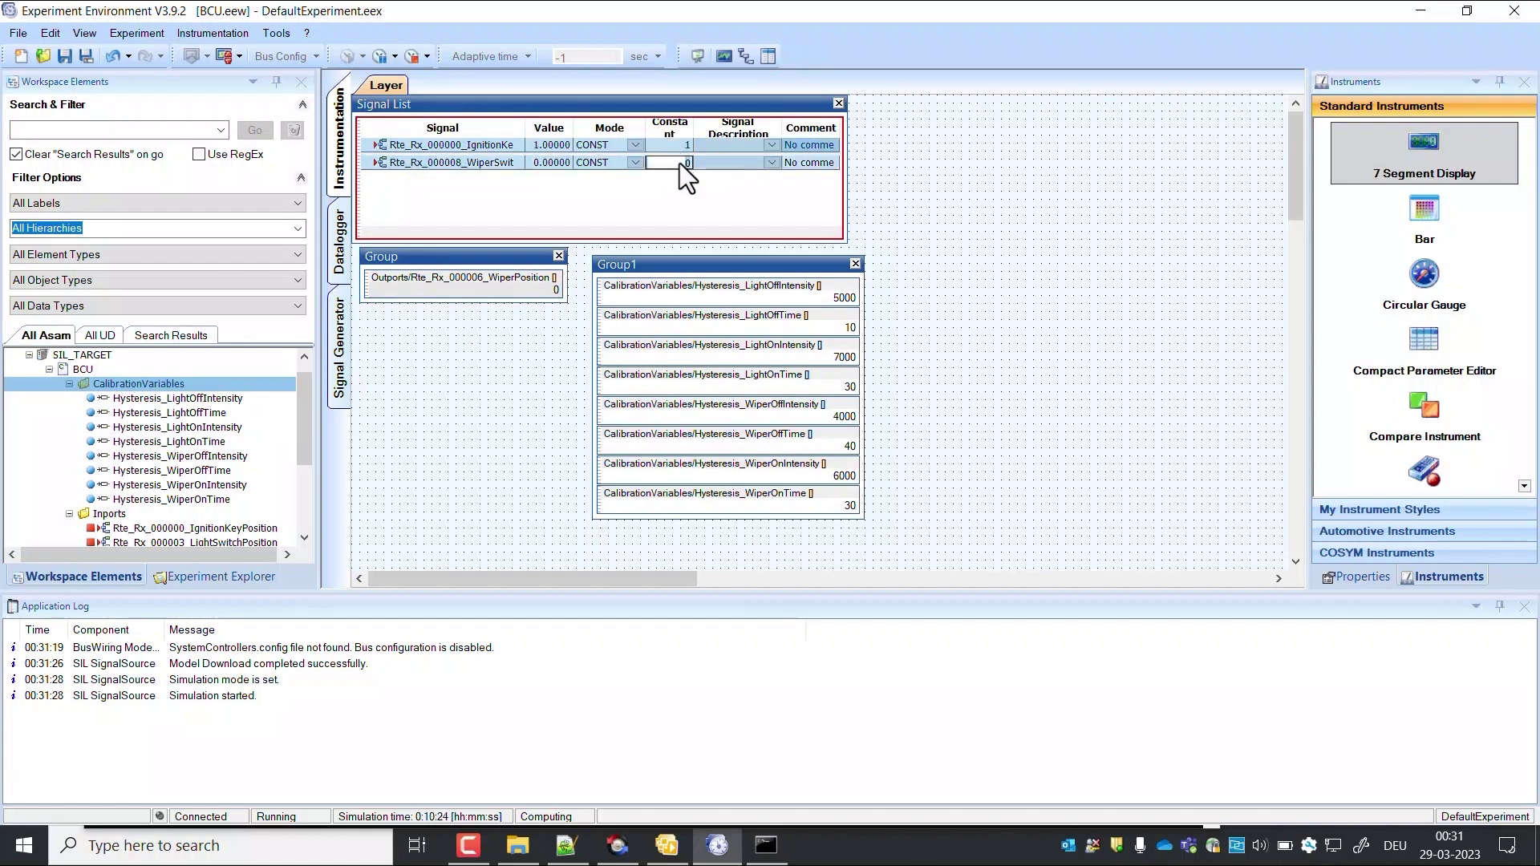
{"action": "key", "text": "Return"}
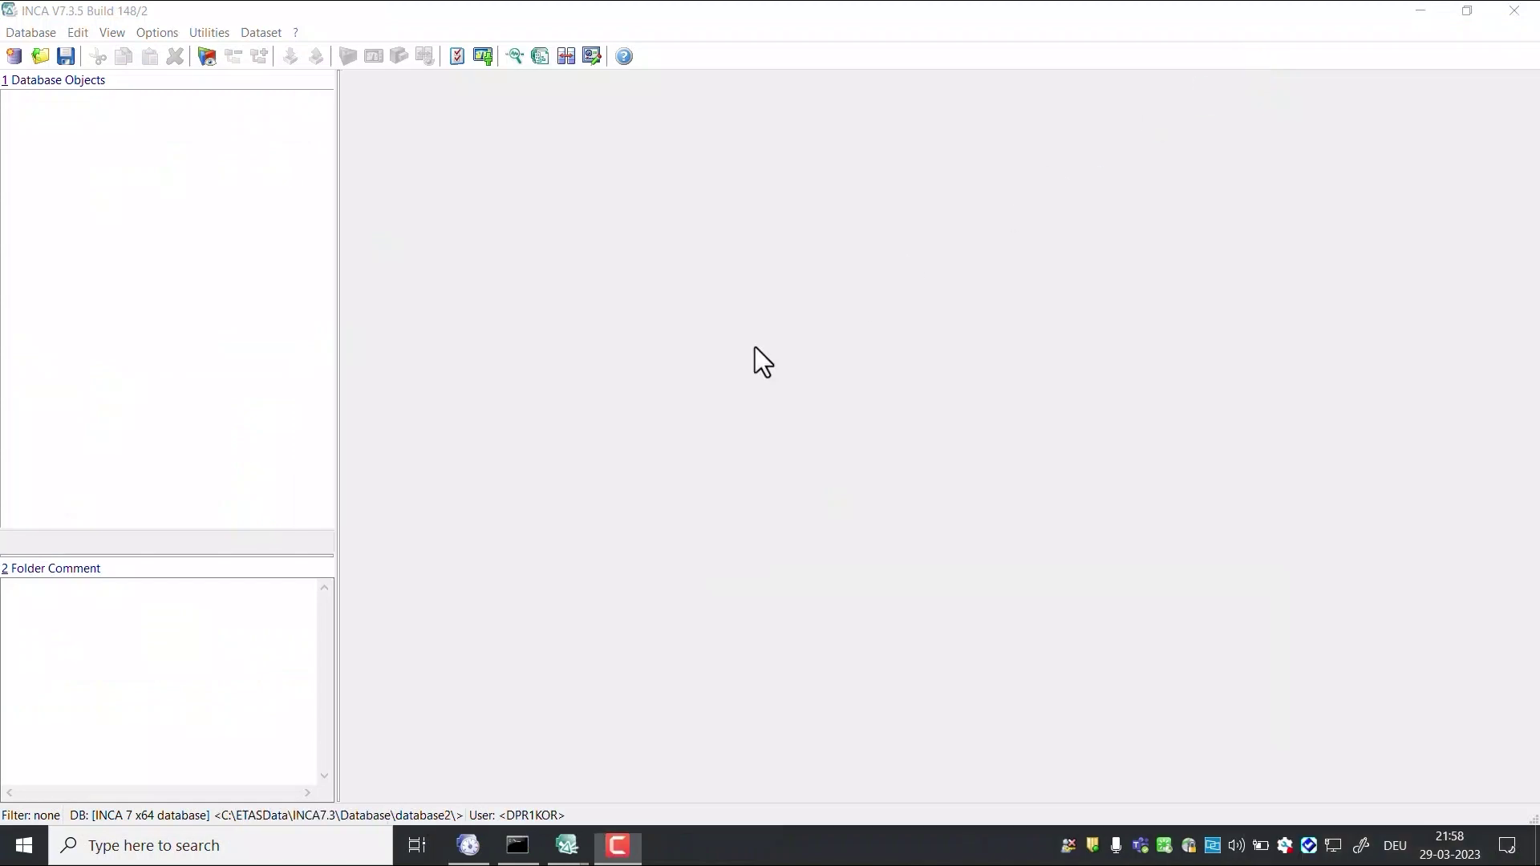
Create a new INCA database, appending an underscore to name it database_.
{"action": "left_click", "coordinate": [14, 56]}
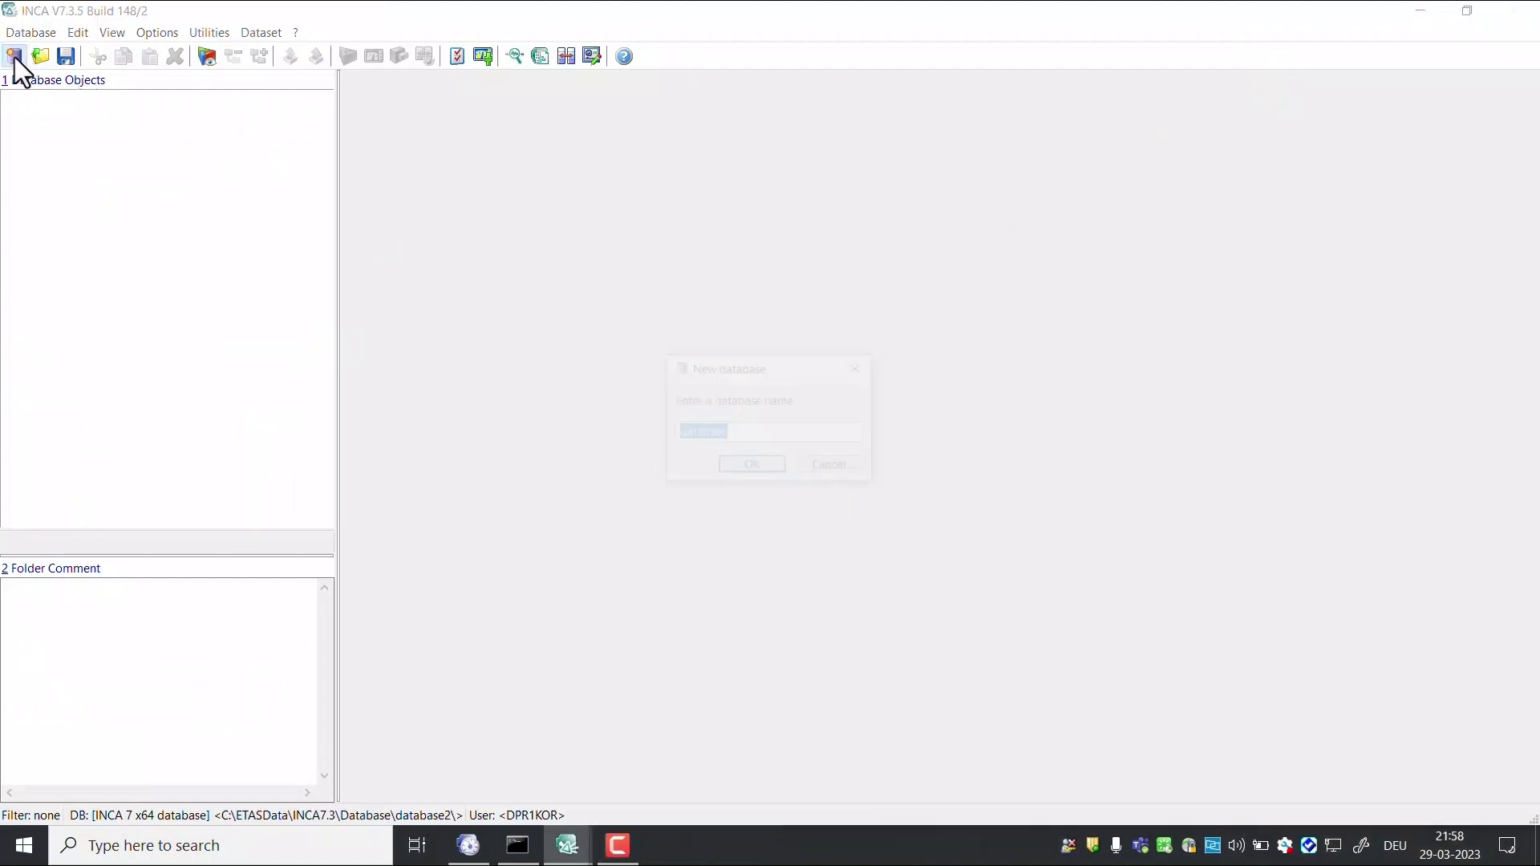
{"action": "key", "text": "End"}
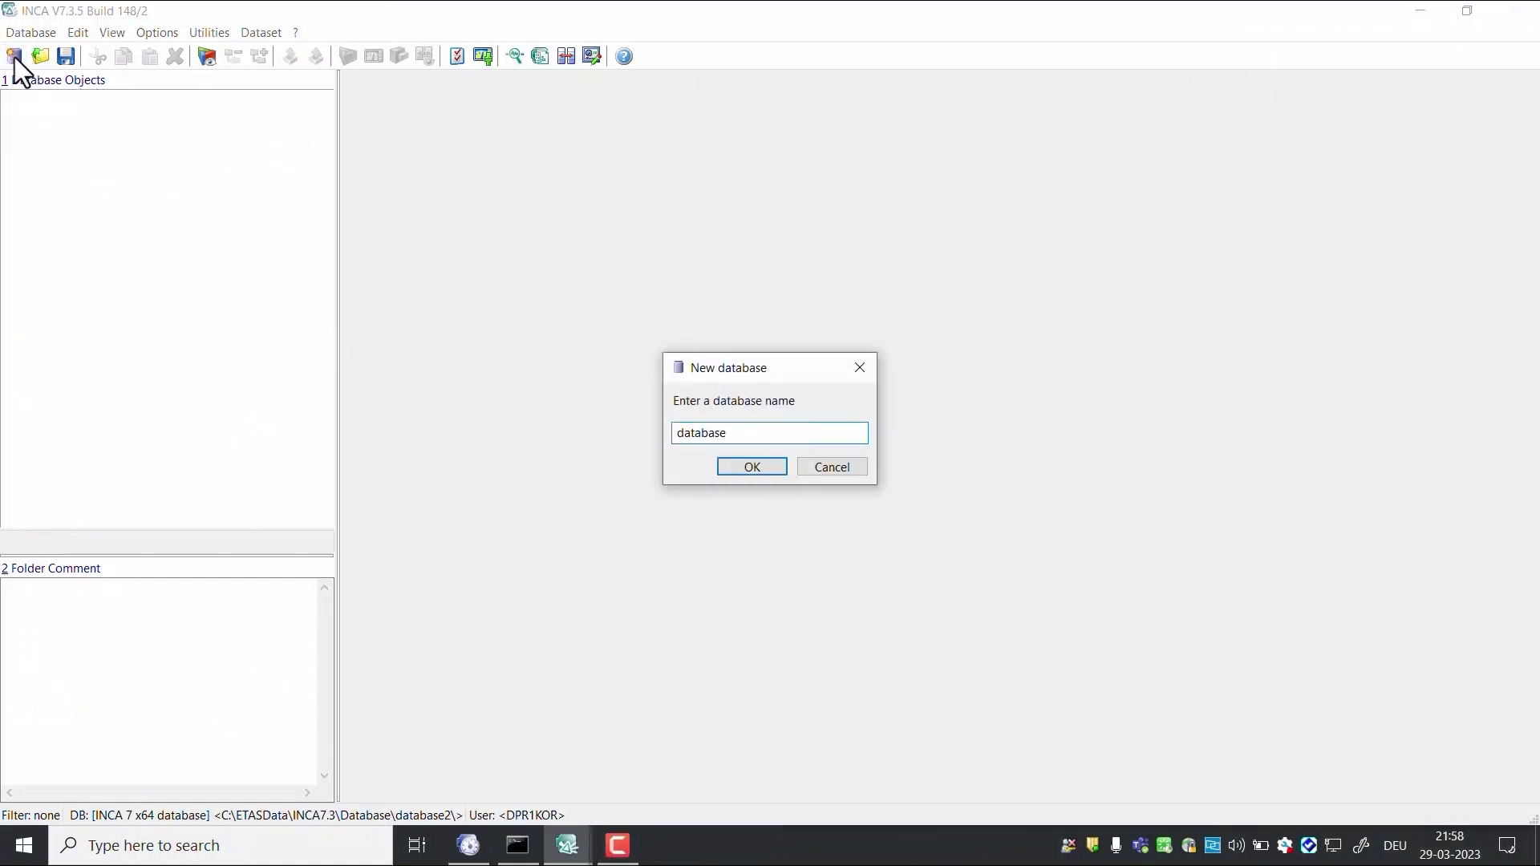
{"action": "type", "text": "_"}
{"action": "key", "text": "Return"}
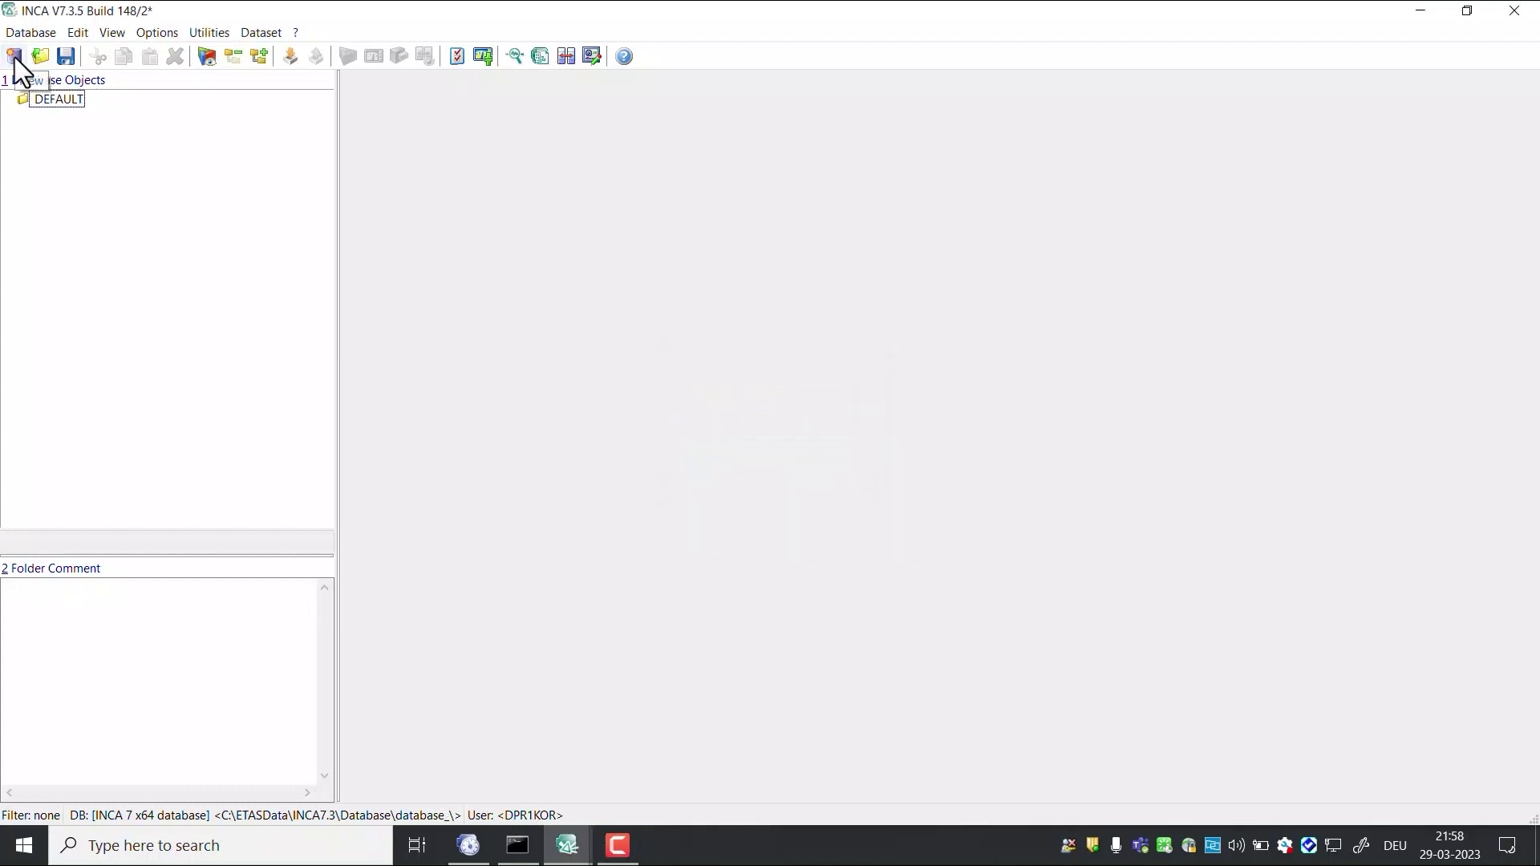
Add a new workspace named Workspace to the DEFAULT folder.
{"action": "left_click", "coordinate": [53, 97]}
{"action": "right_click", "coordinate": [52, 97]}
{"action": "mouse_move", "coordinate": [90, 112]}
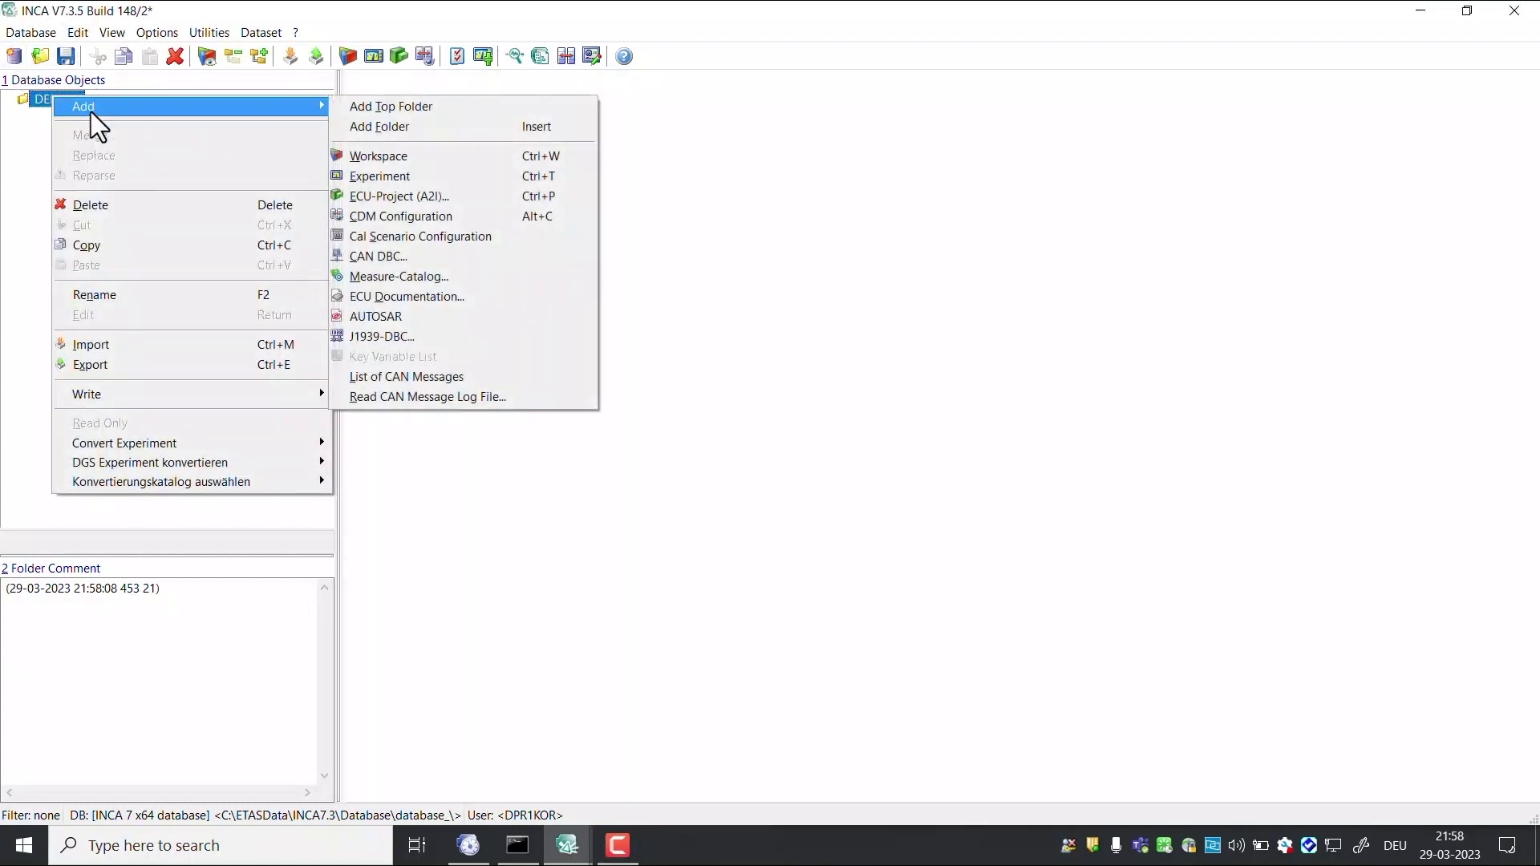
{"action": "left_click", "coordinate": [358, 151]}
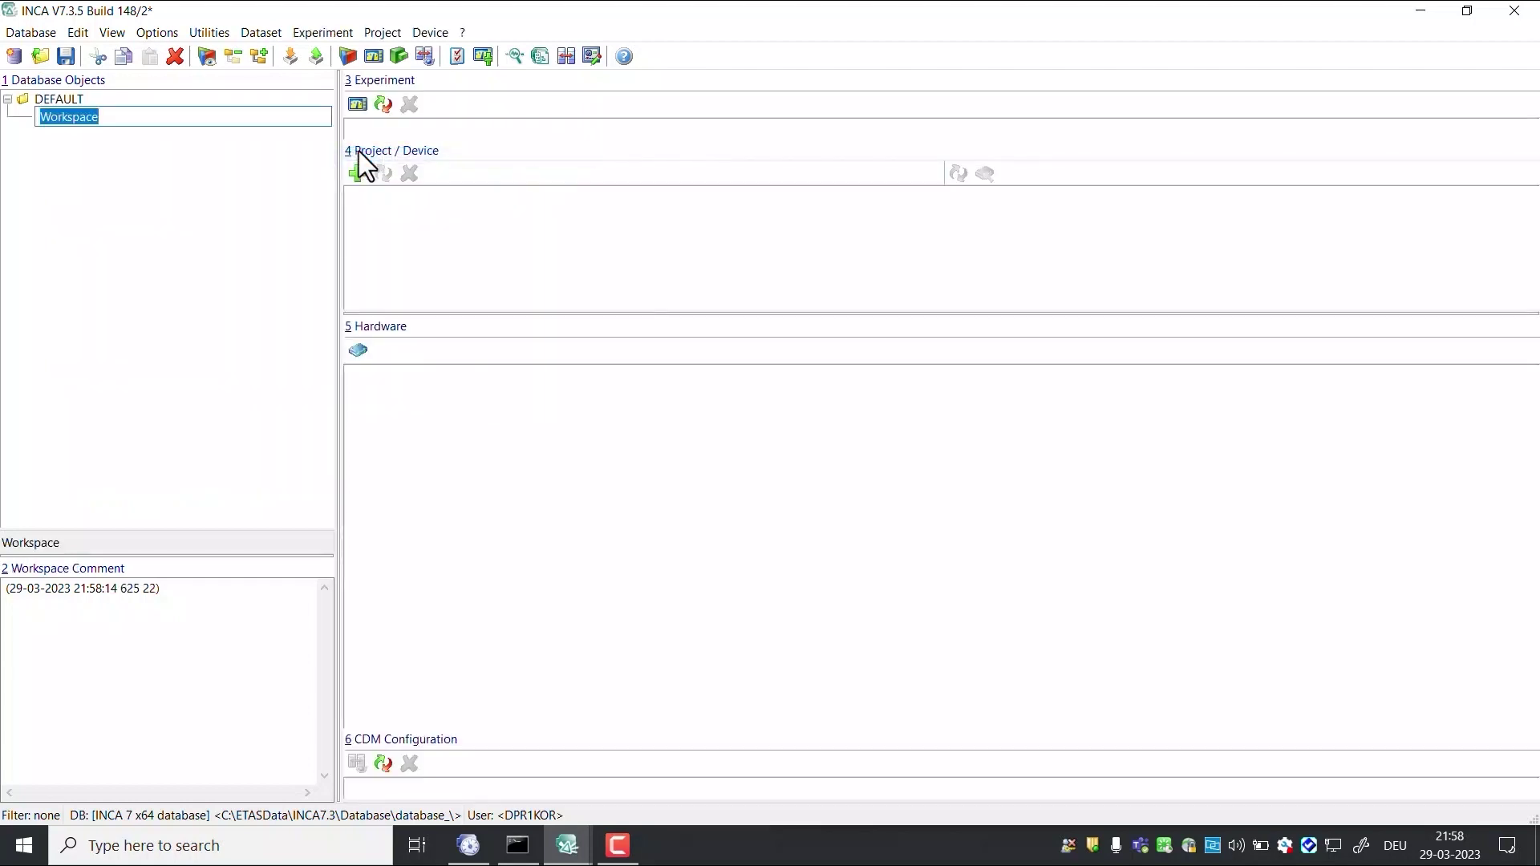
{"action": "left_click", "coordinate": [210, 166]}
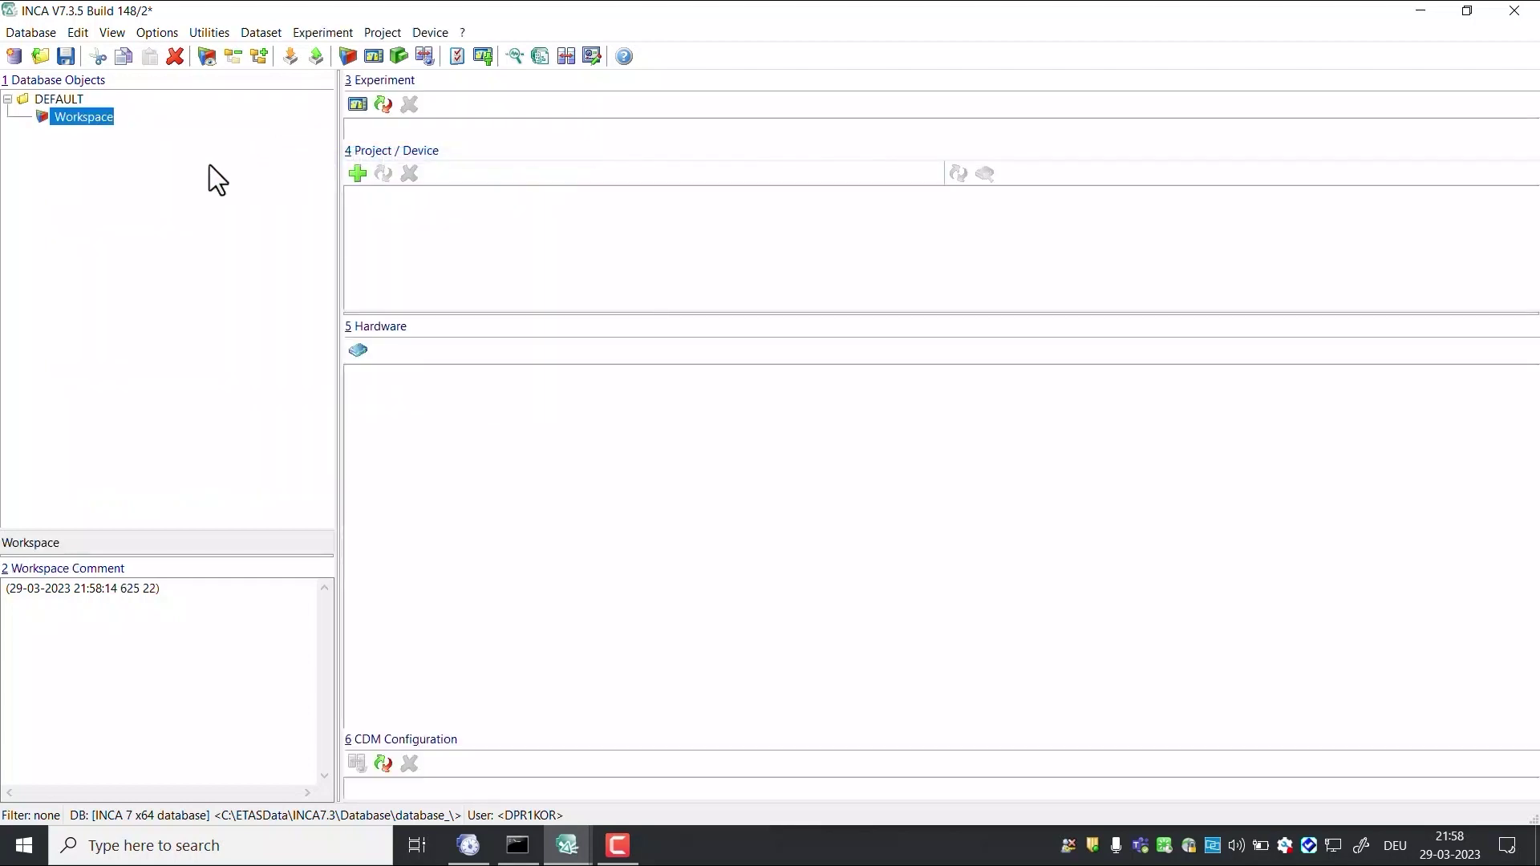
Start adding an A2L-based ECU project to the Workspace and browse to the C: drive.
{"action": "right_click", "coordinate": [98, 122]}
{"action": "mouse_move", "coordinate": [120, 133]}
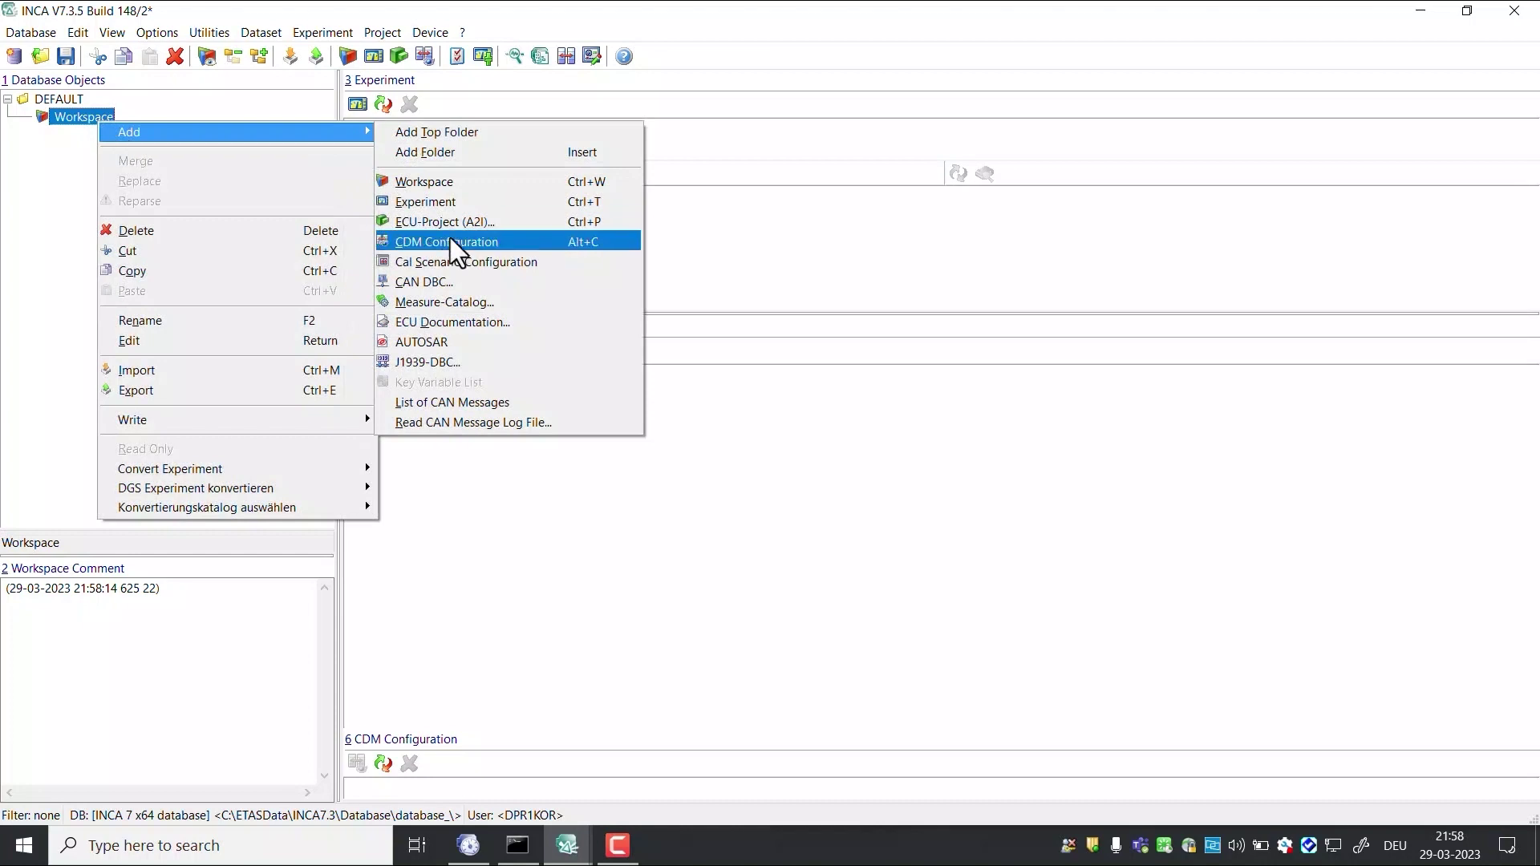
{"action": "left_click", "coordinate": [454, 229]}
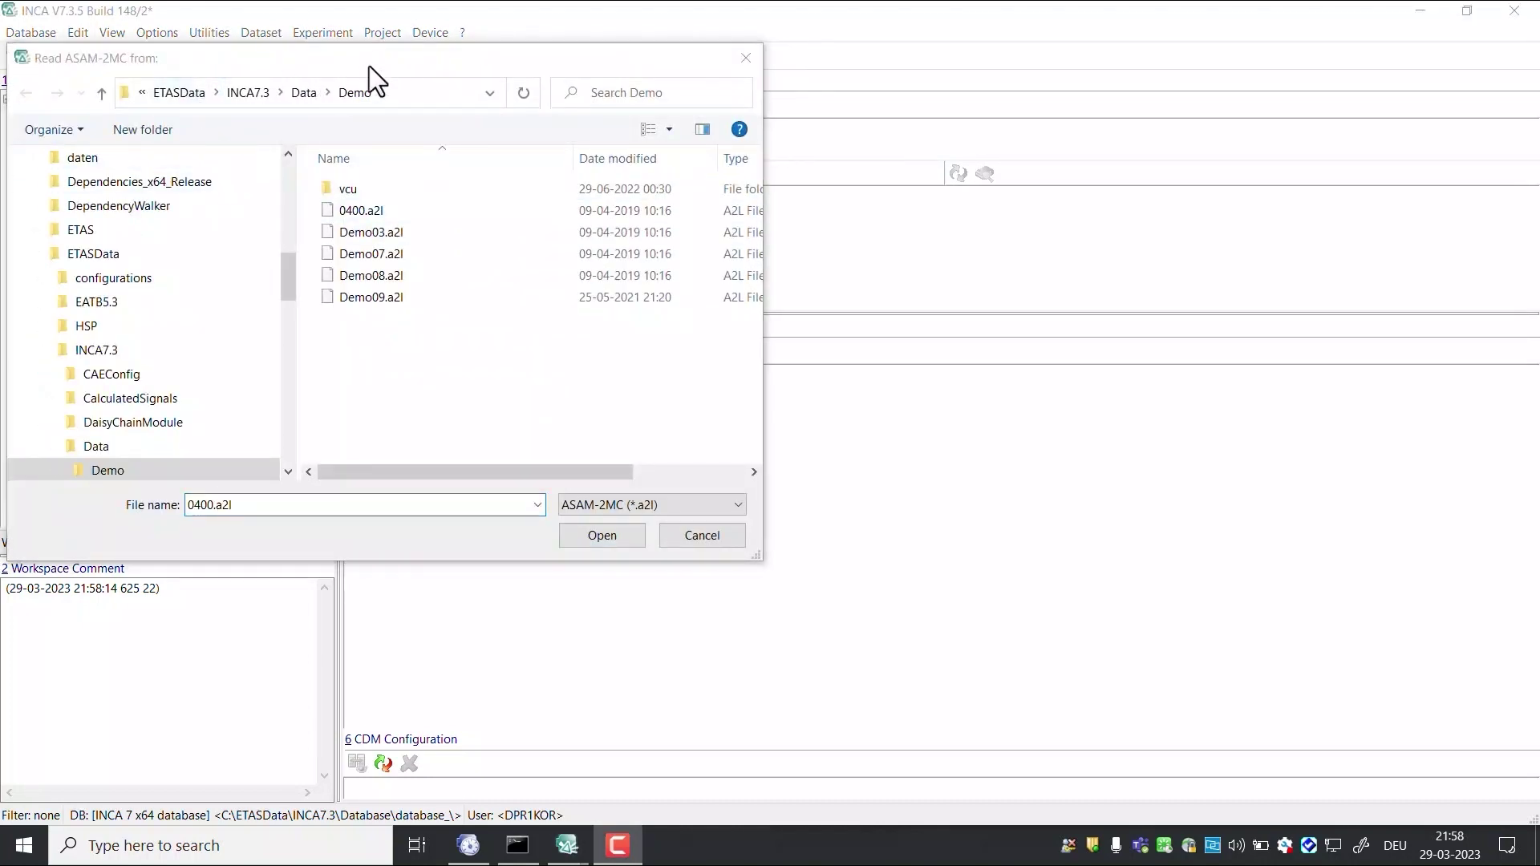
{"action": "left_click", "coordinate": [391, 90]}
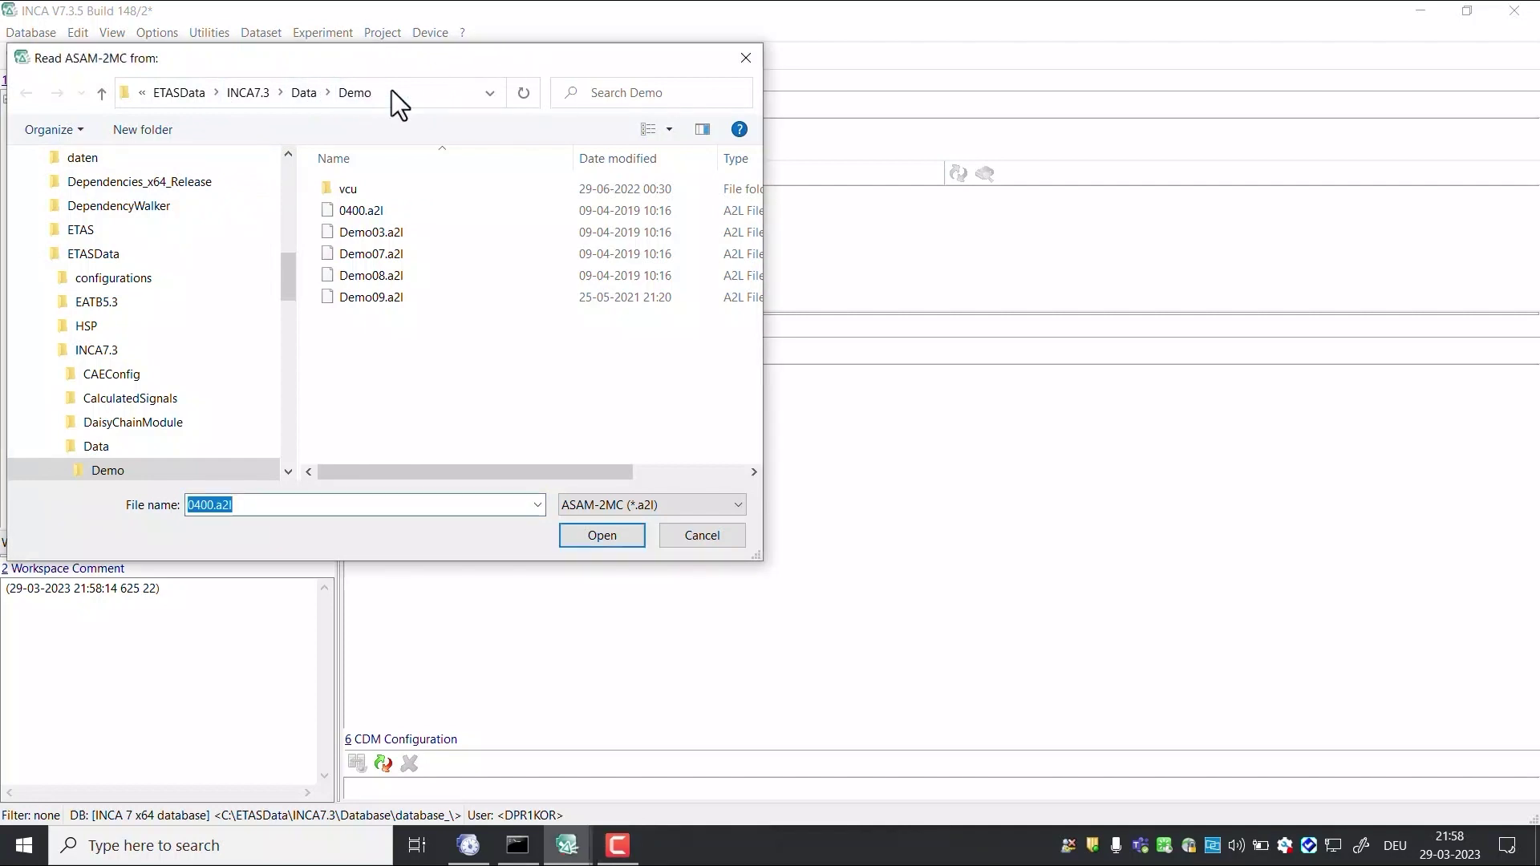
{"action": "type", "text": "C"}
{"action": "key", "text": "Return"}
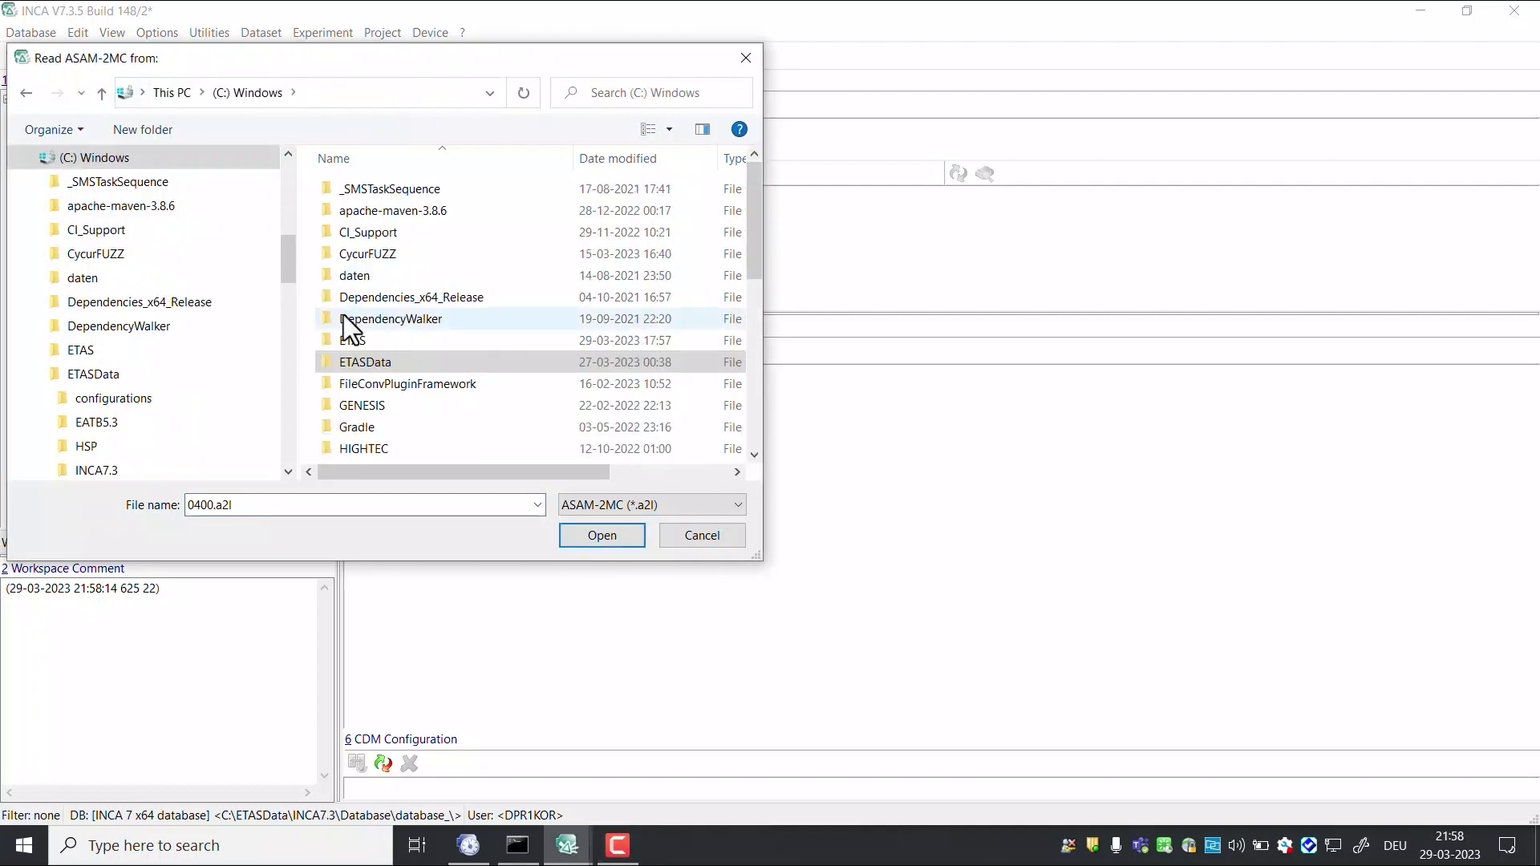
{"action": "left_click", "coordinate": [202, 92]}
{"action": "left_click", "coordinate": [571, 279]}
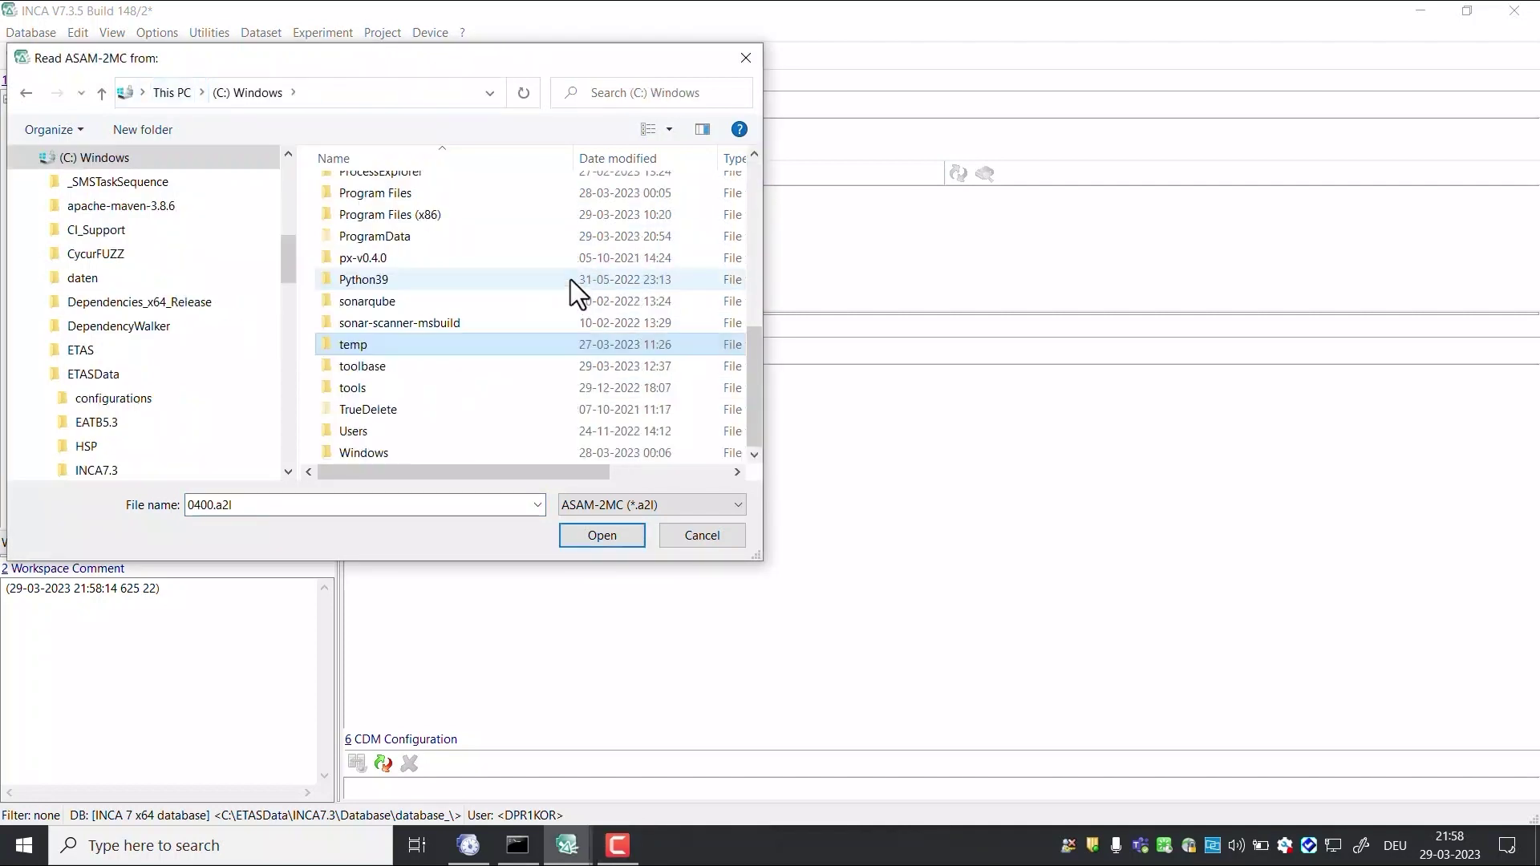
Choose BCU.a2l from C:\temp\BCU\vECU\imported and skip selecting a data file.
{"action": "double_click", "coordinate": [543, 344]}
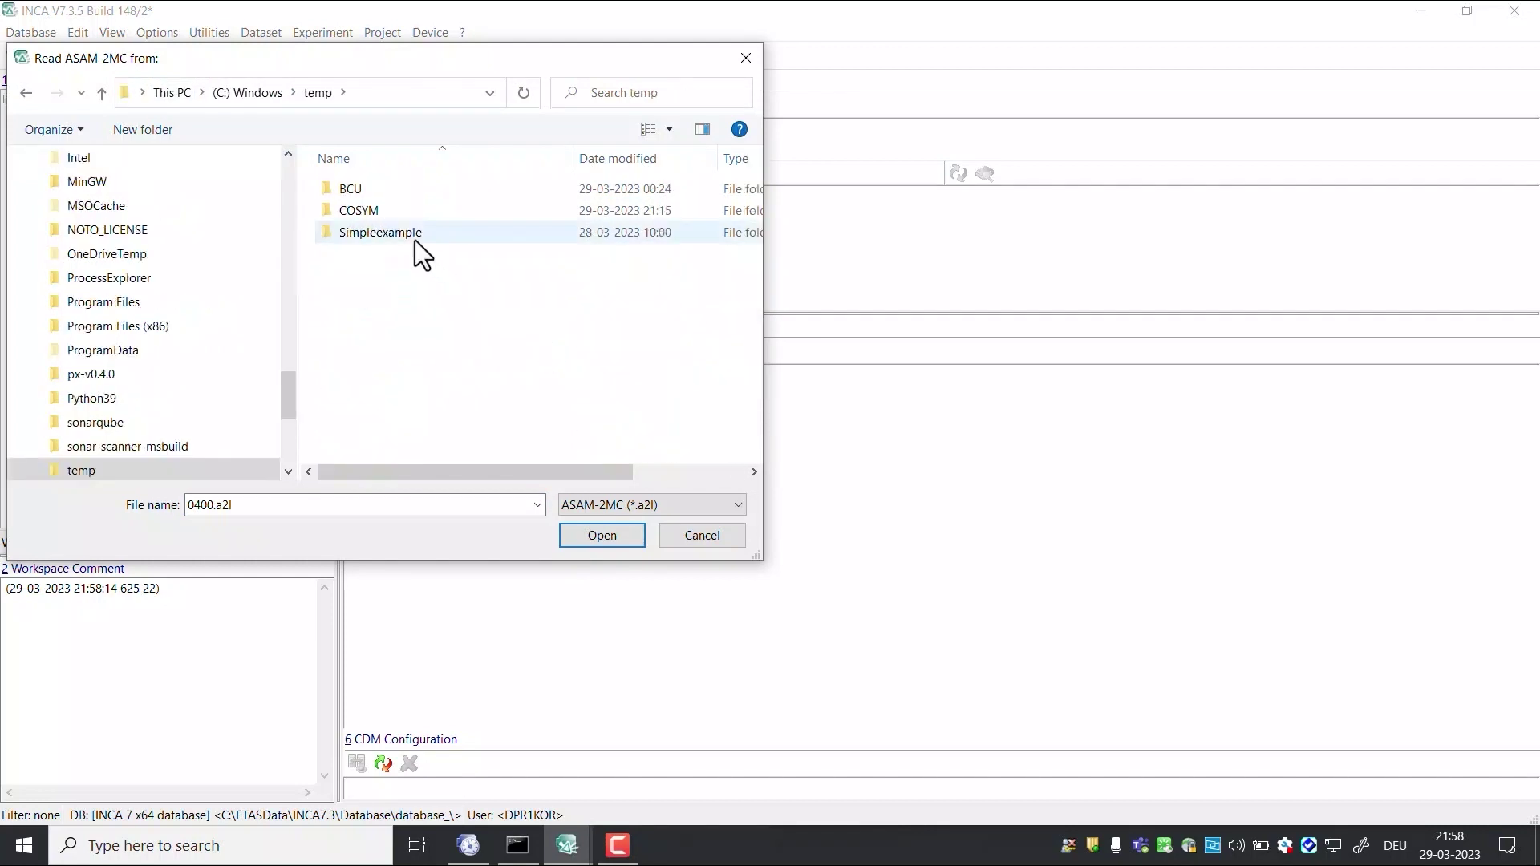
{"action": "left_click", "coordinate": [358, 186]}
{"action": "double_click", "coordinate": [358, 186]}
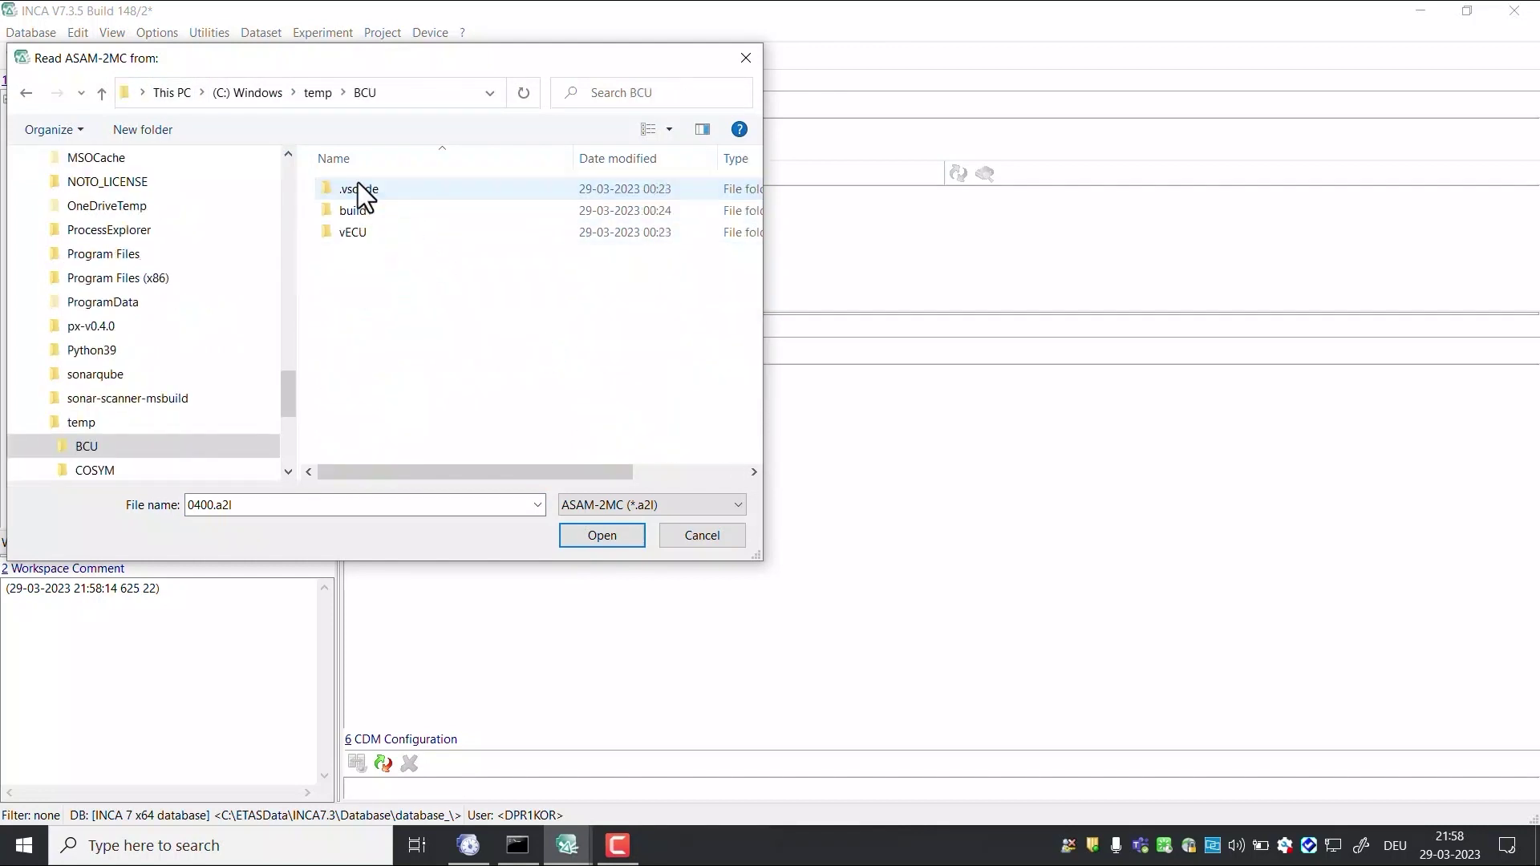
{"action": "double_click", "coordinate": [360, 231]}
{"action": "left_click", "coordinate": [359, 232]}
{"action": "double_click", "coordinate": [360, 232]}
{"action": "double_click", "coordinate": [360, 232]}
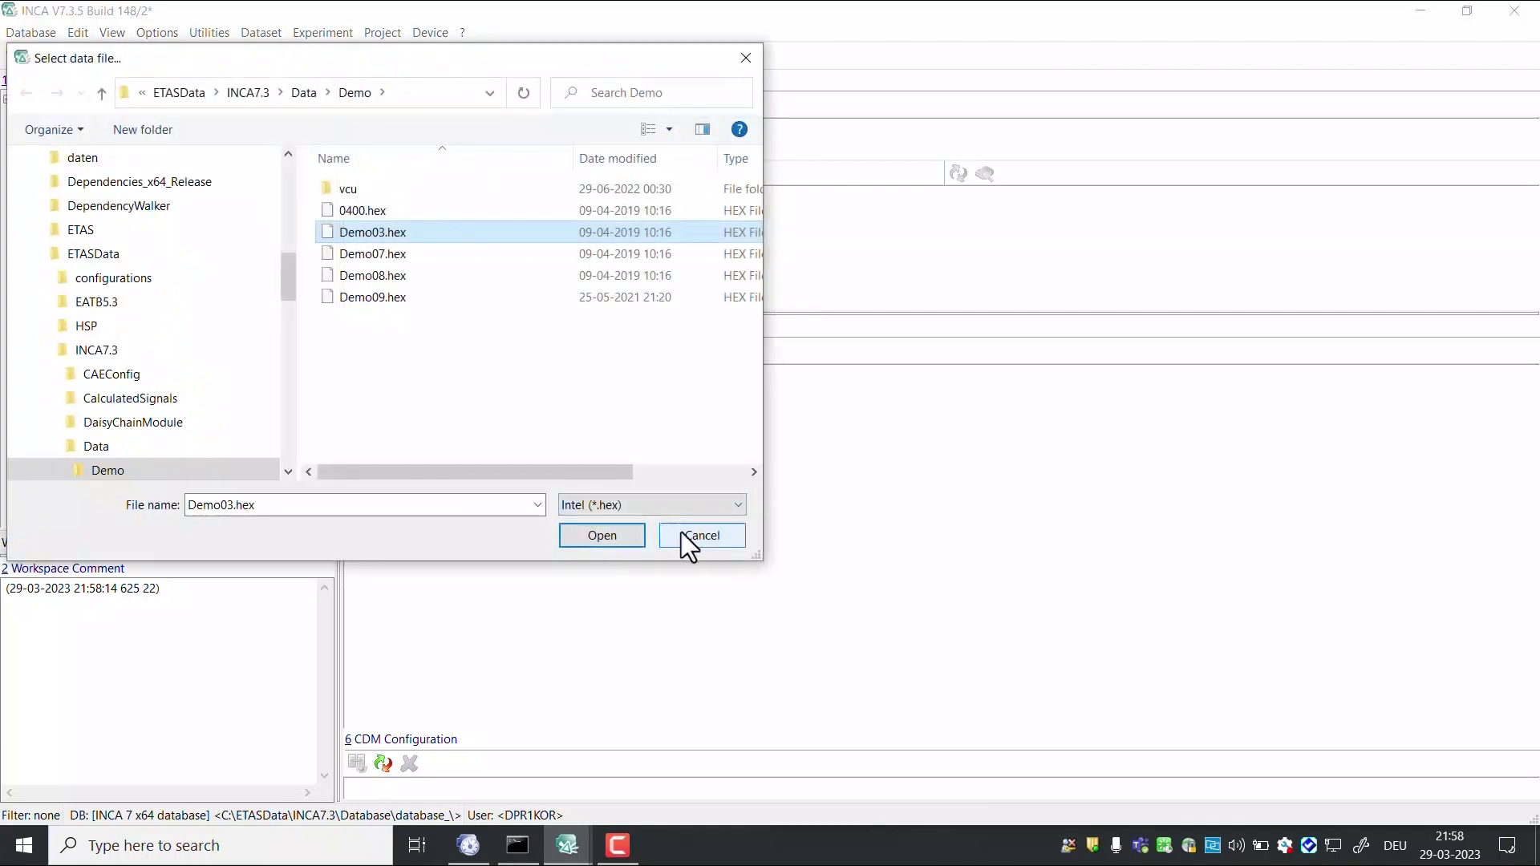
{"action": "left_click", "coordinate": [681, 532]}
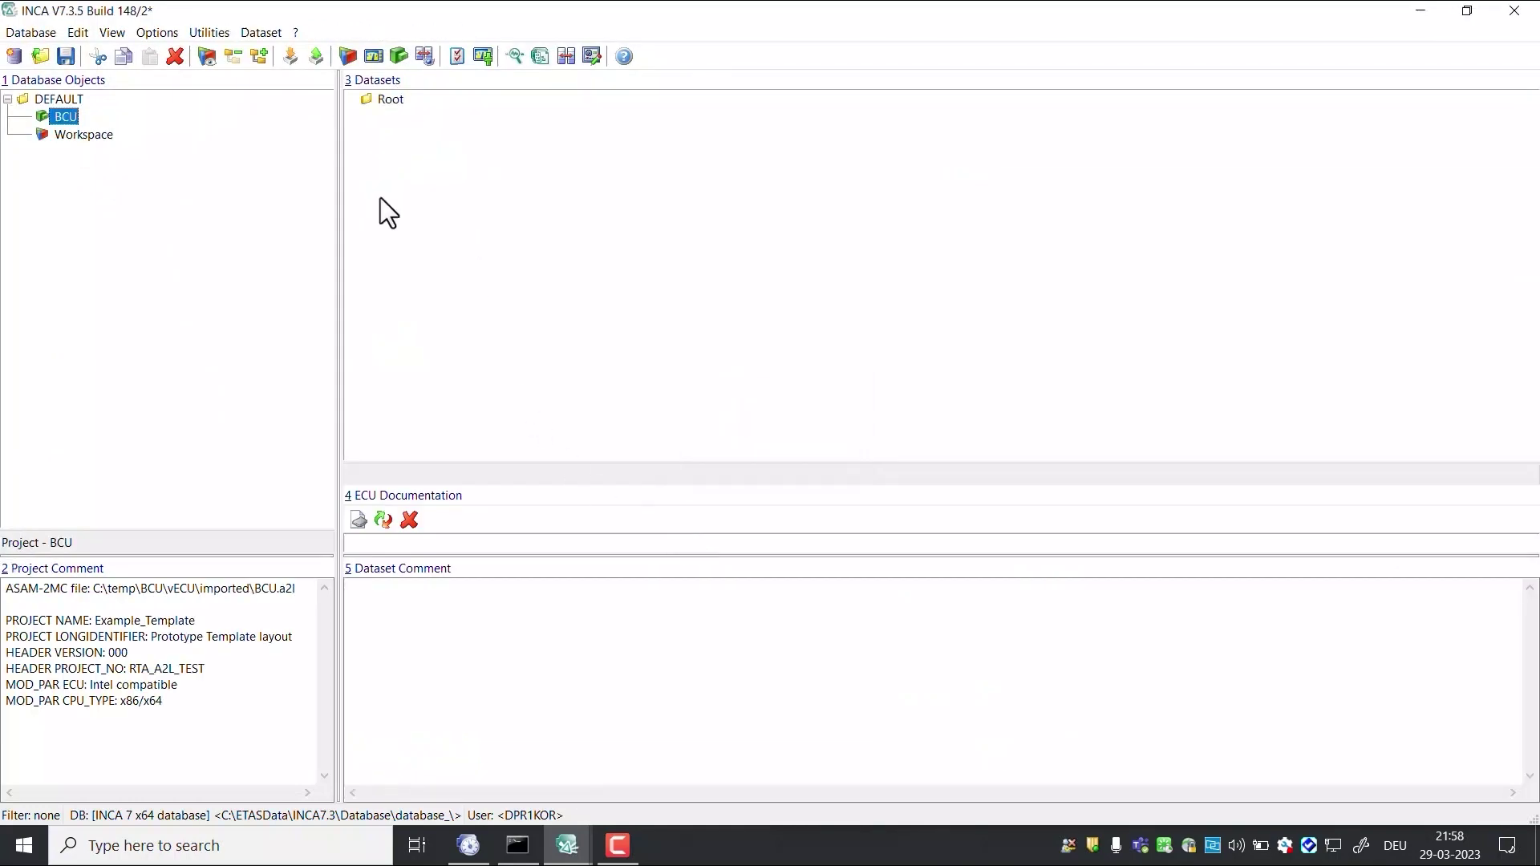
Assign the BCU project to the Workspace and add an Ethernet XCPSimTime device.
{"action": "left_click", "coordinate": [89, 141]}
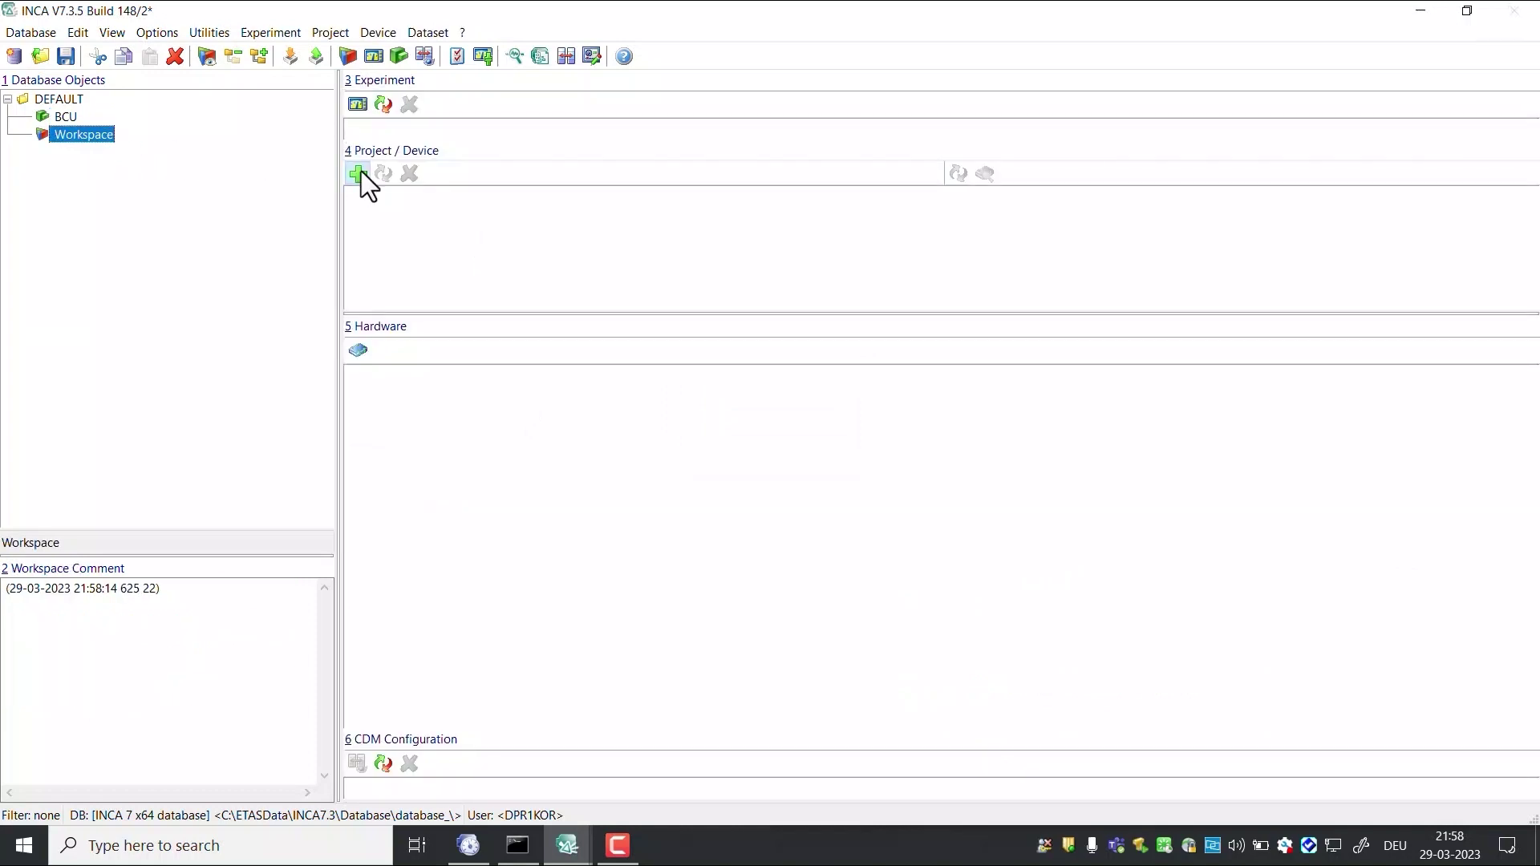
{"action": "left_click", "coordinate": [72, 102]}
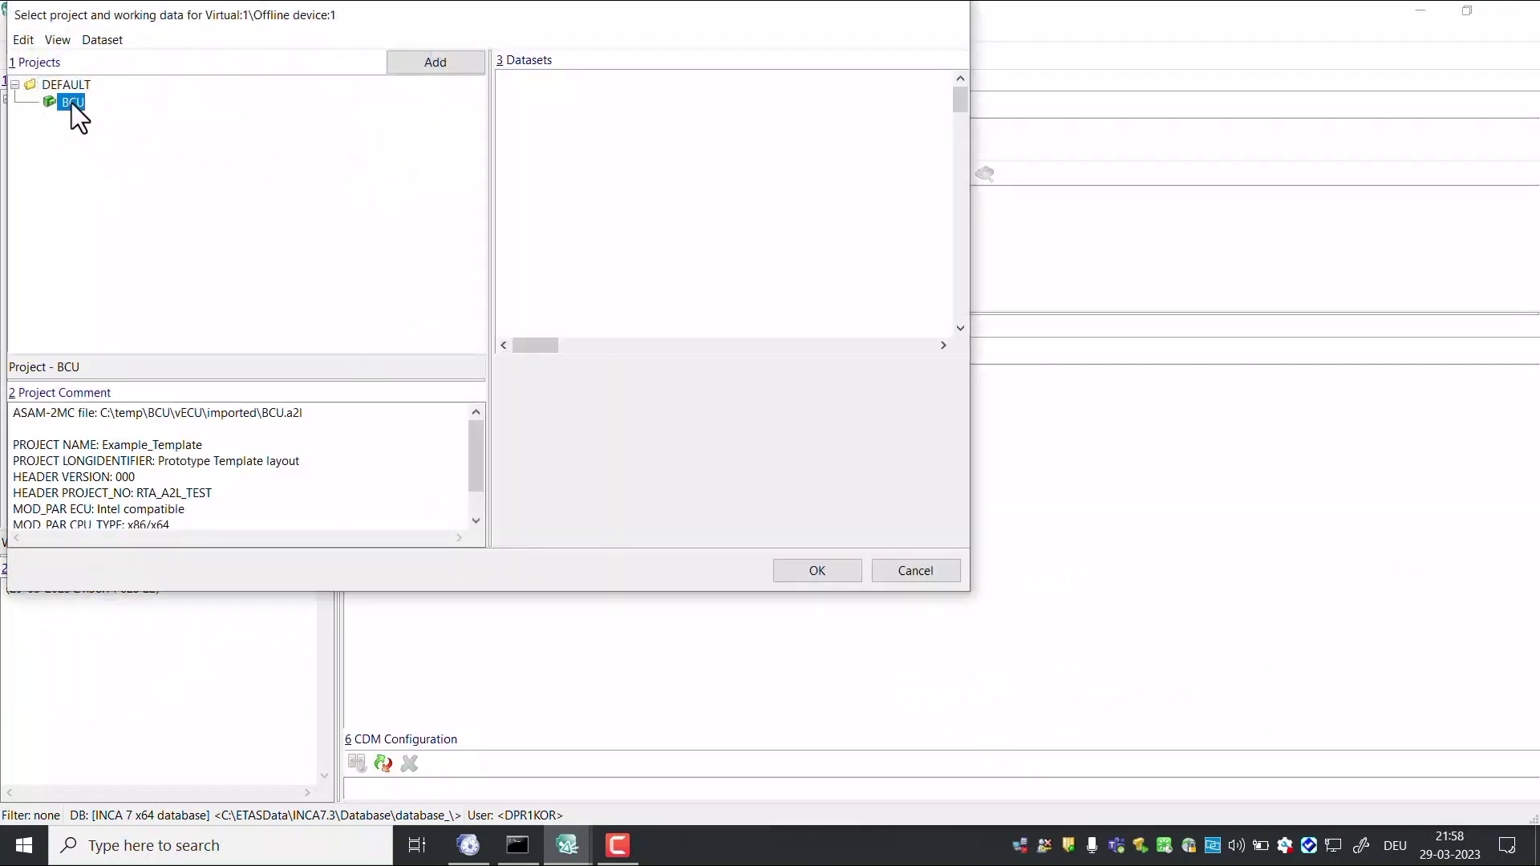
{"action": "left_click", "coordinate": [804, 571]}
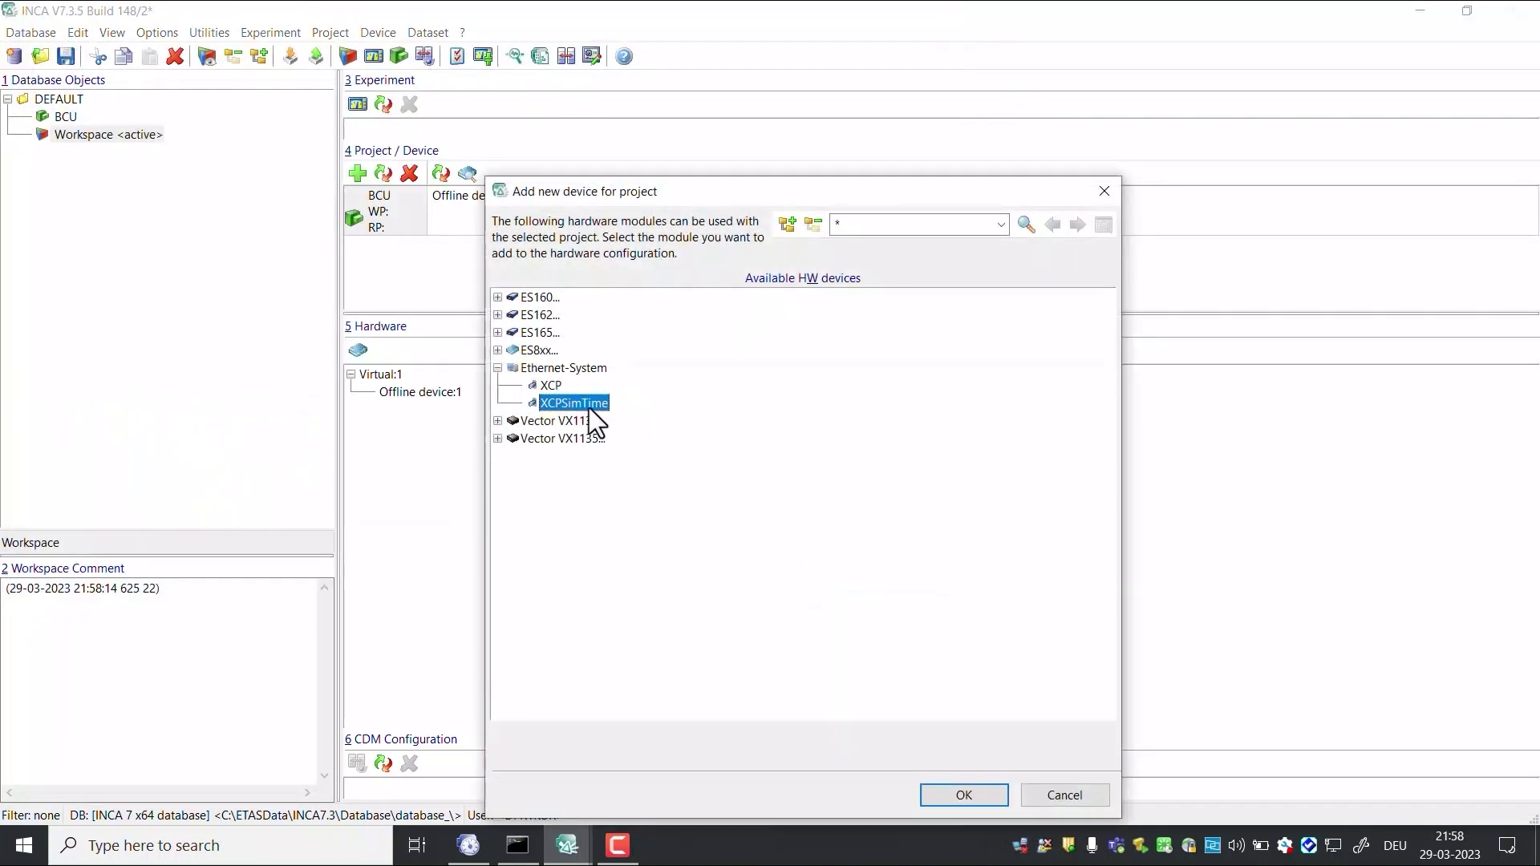
{"action": "left_click", "coordinate": [964, 805]}
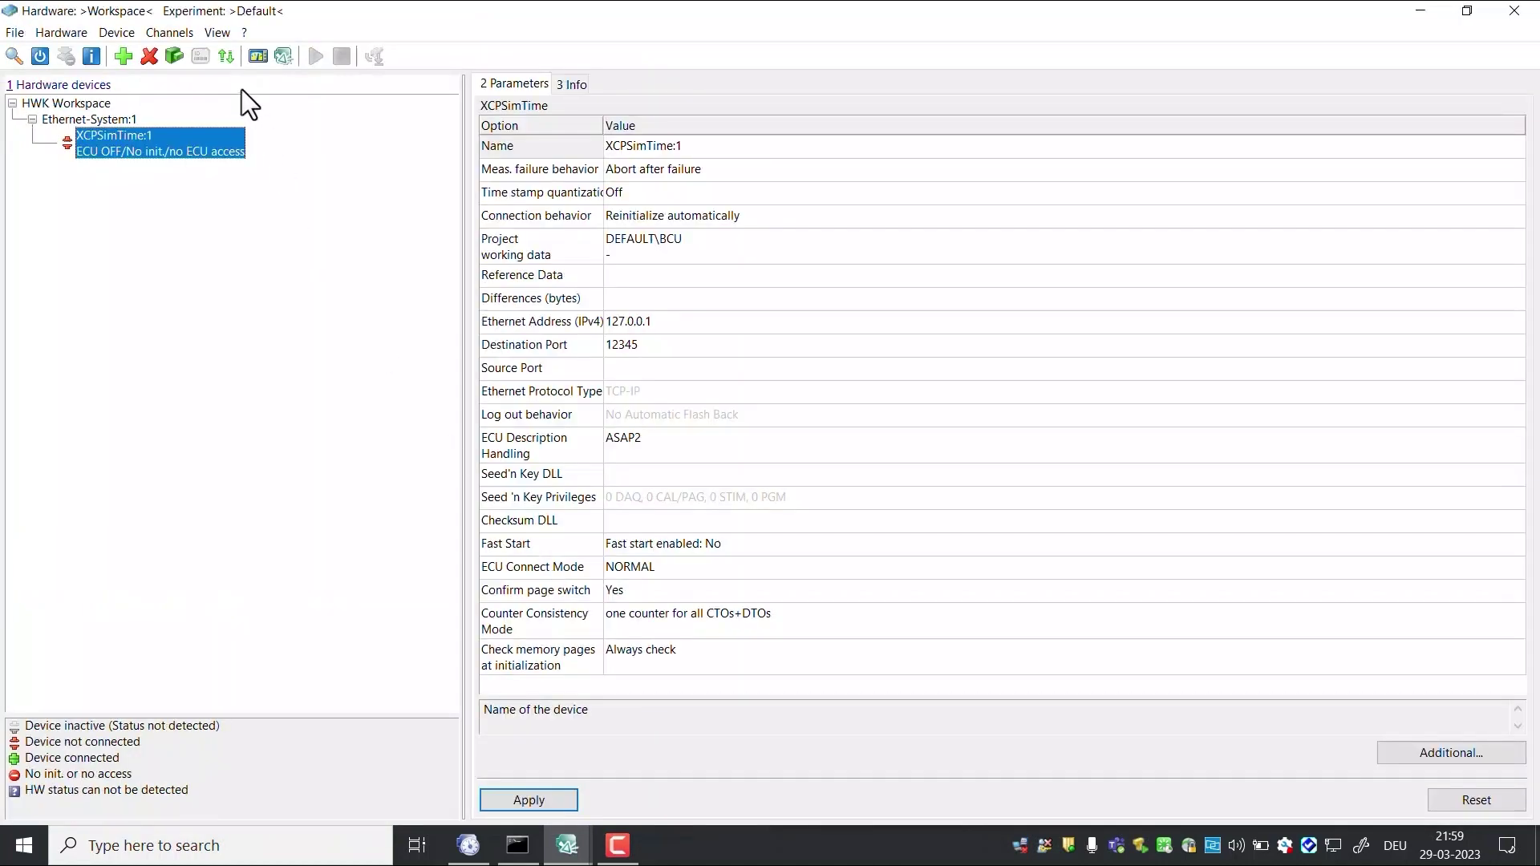
Upload the XCPSimTime ECU's memory into working data Upload_2 and reference data Upload_1.
{"action": "left_click", "coordinate": [224, 64]}
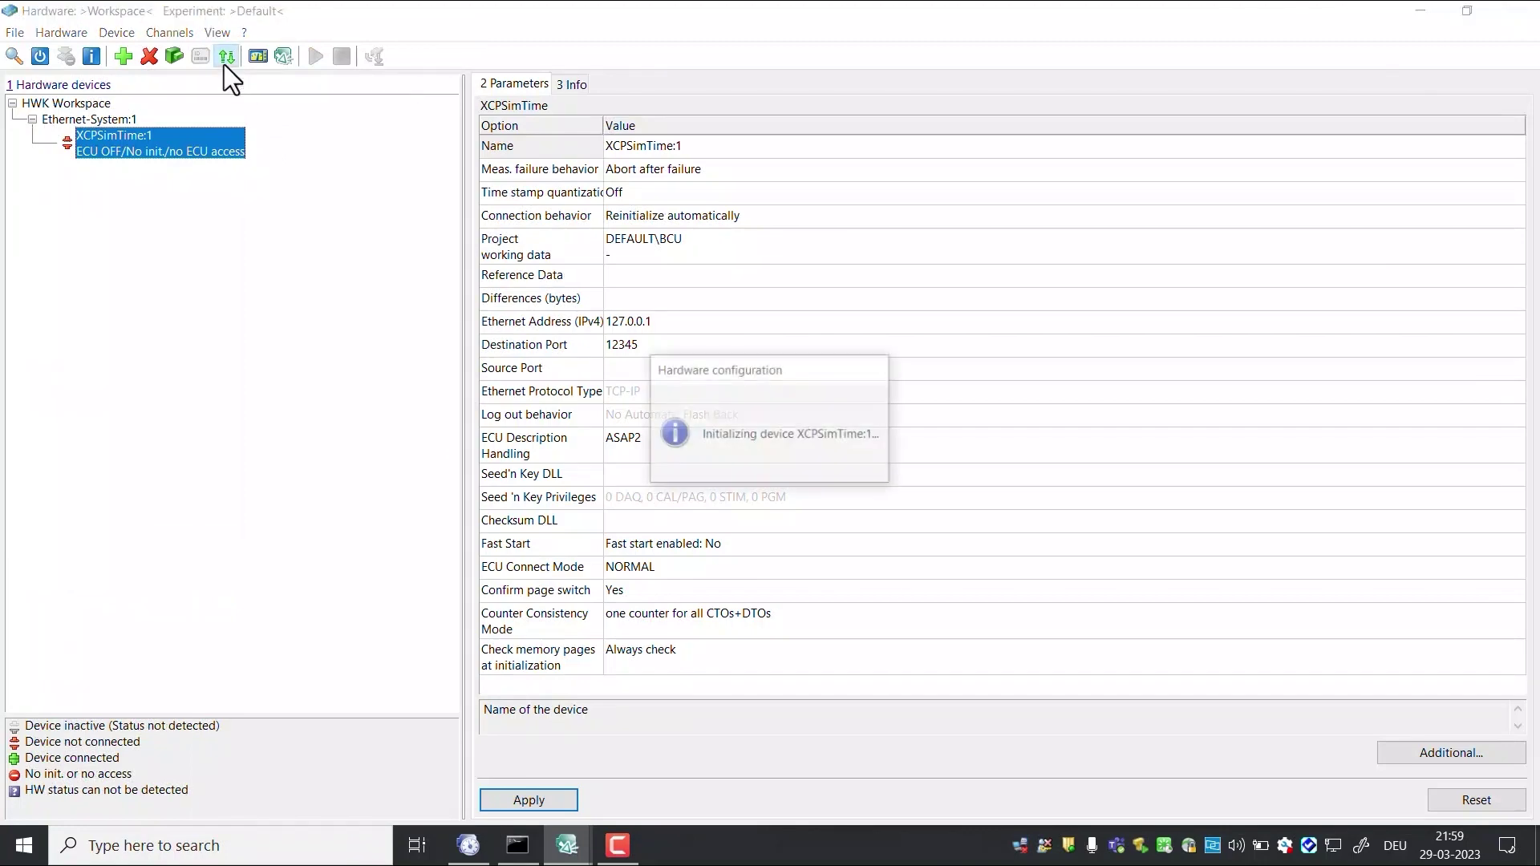
{"action": "left_click", "coordinate": [866, 499]}
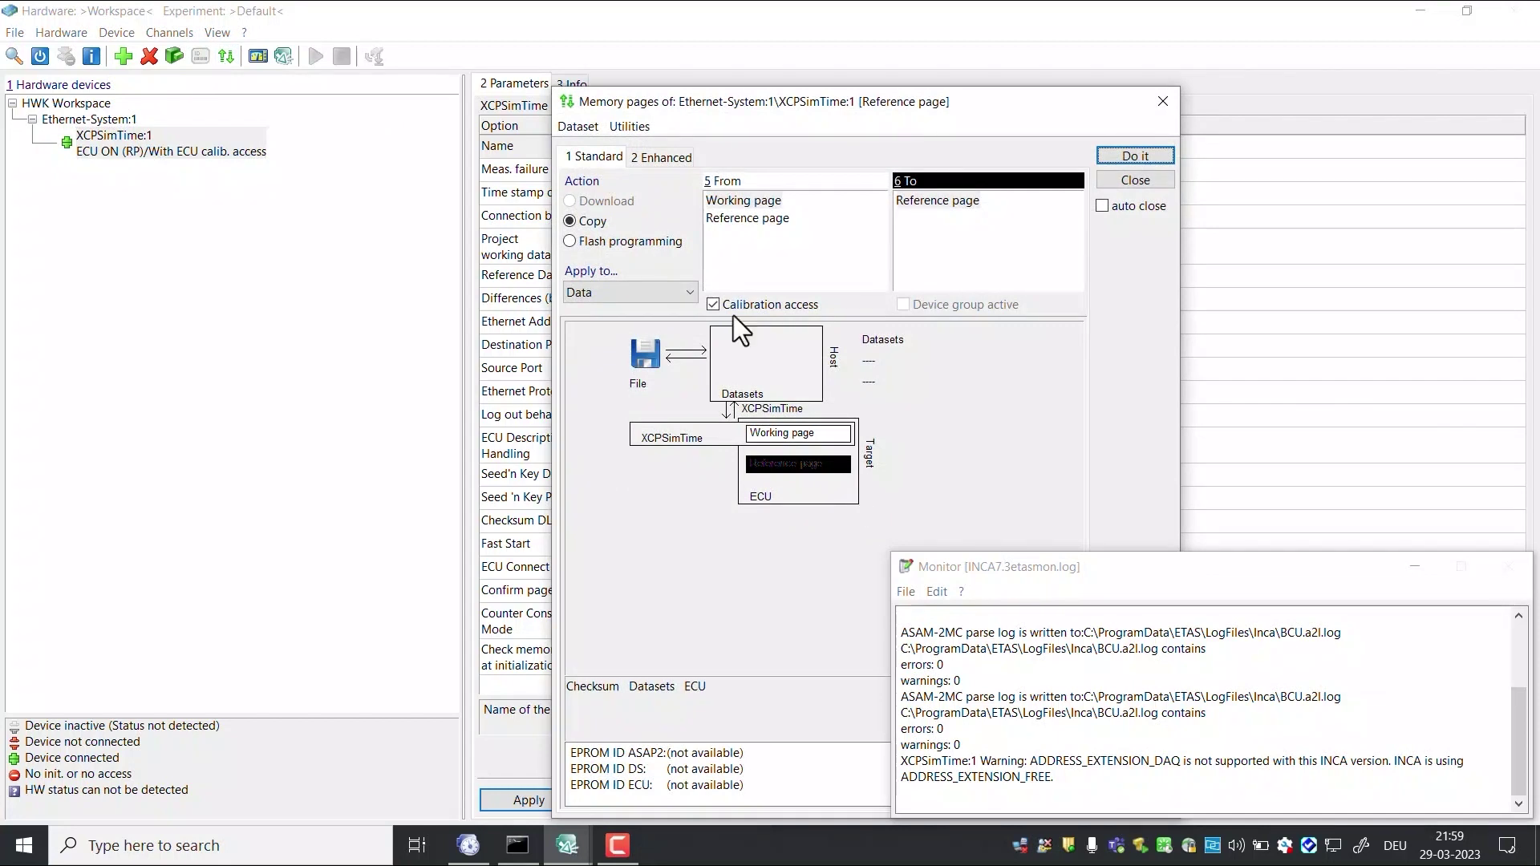
{"action": "left_click", "coordinate": [666, 165]}
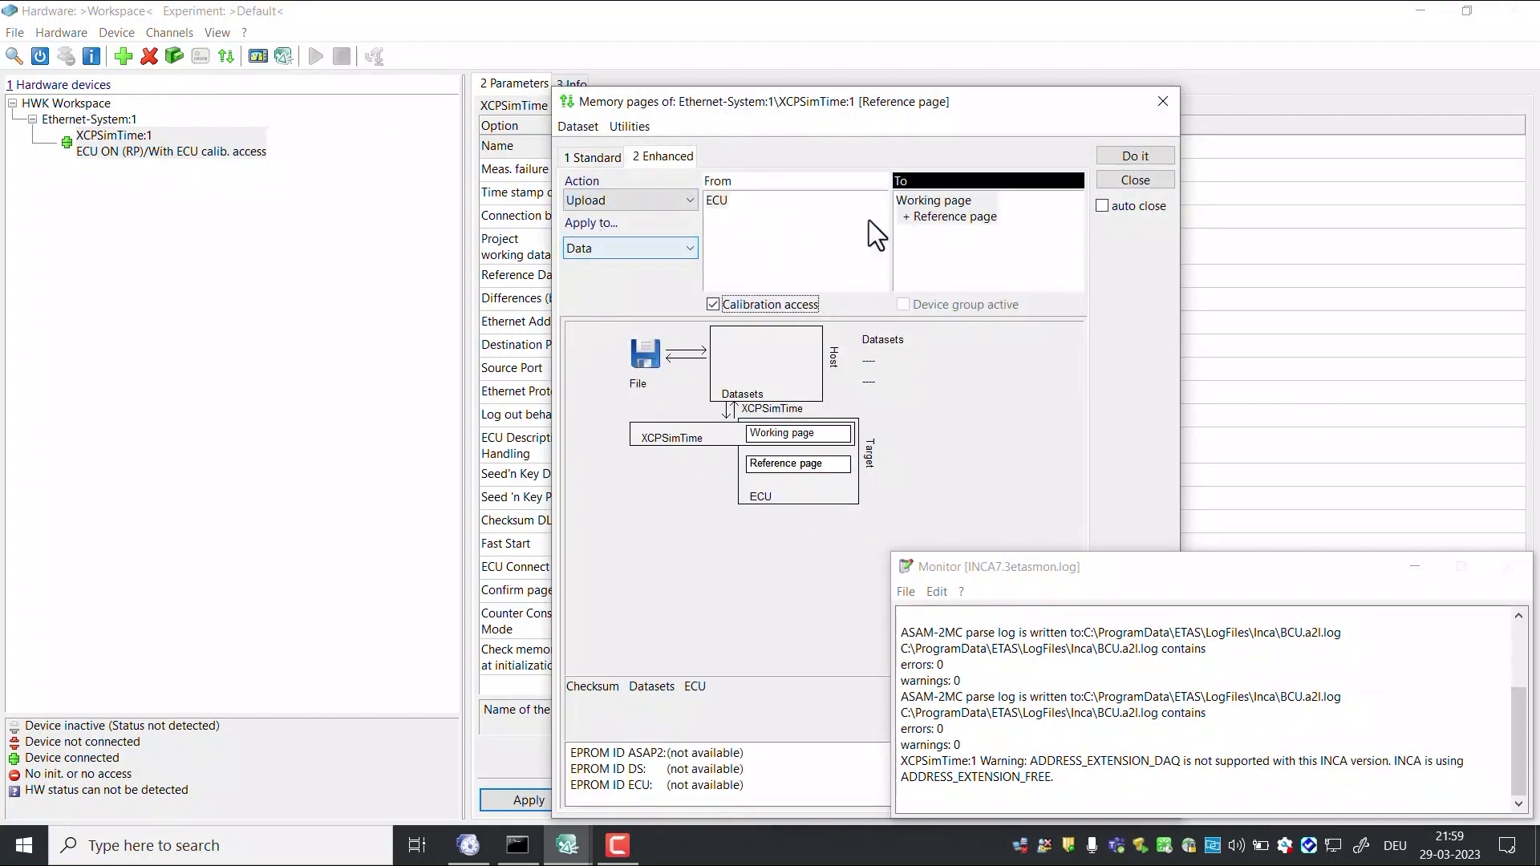
{"action": "left_click", "coordinate": [1130, 154]}
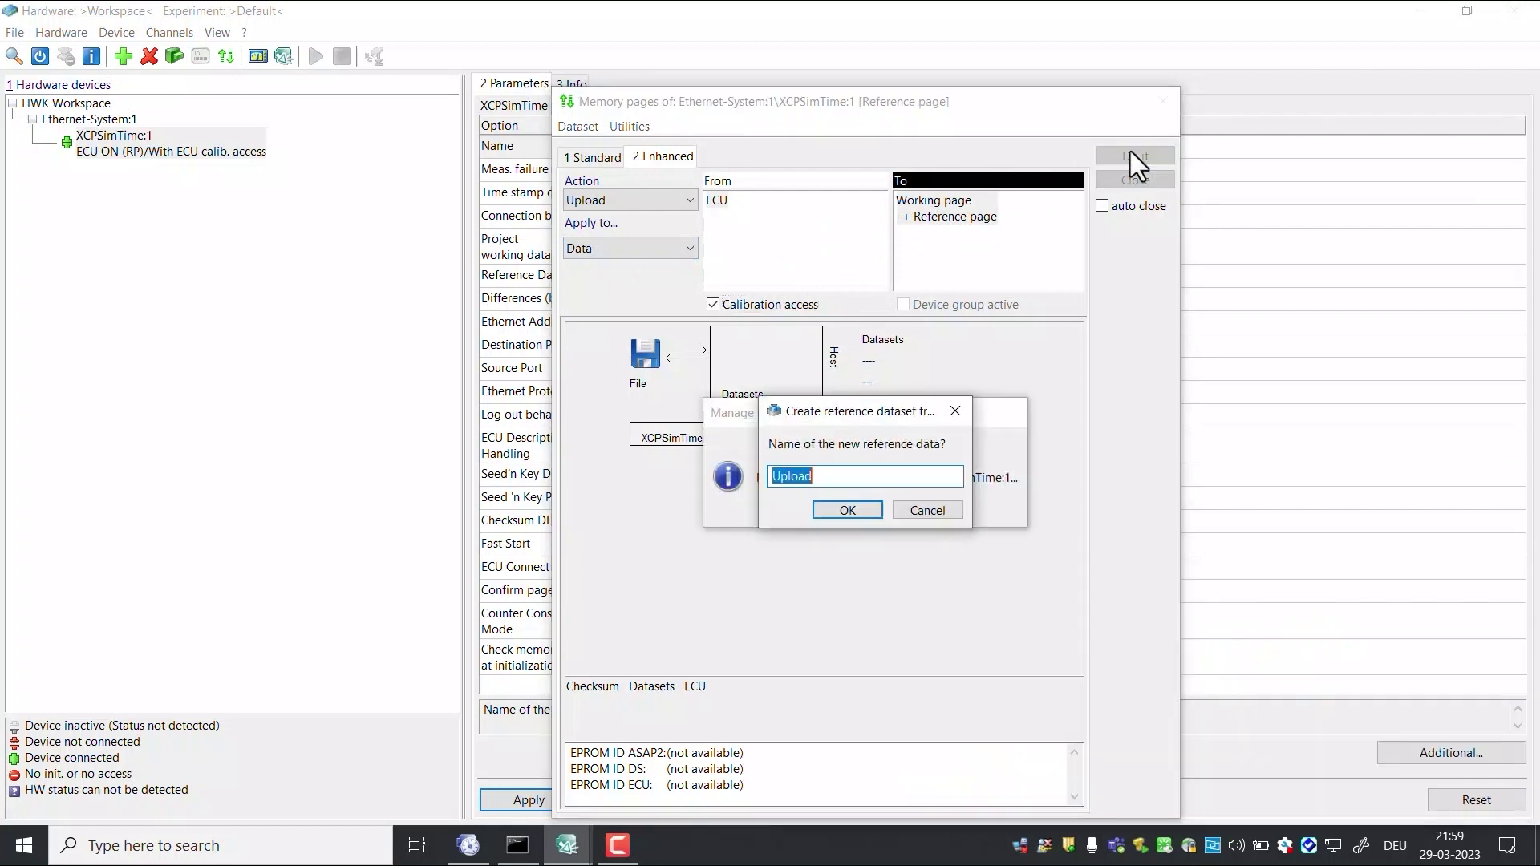
{"action": "left_click", "coordinate": [857, 517]}
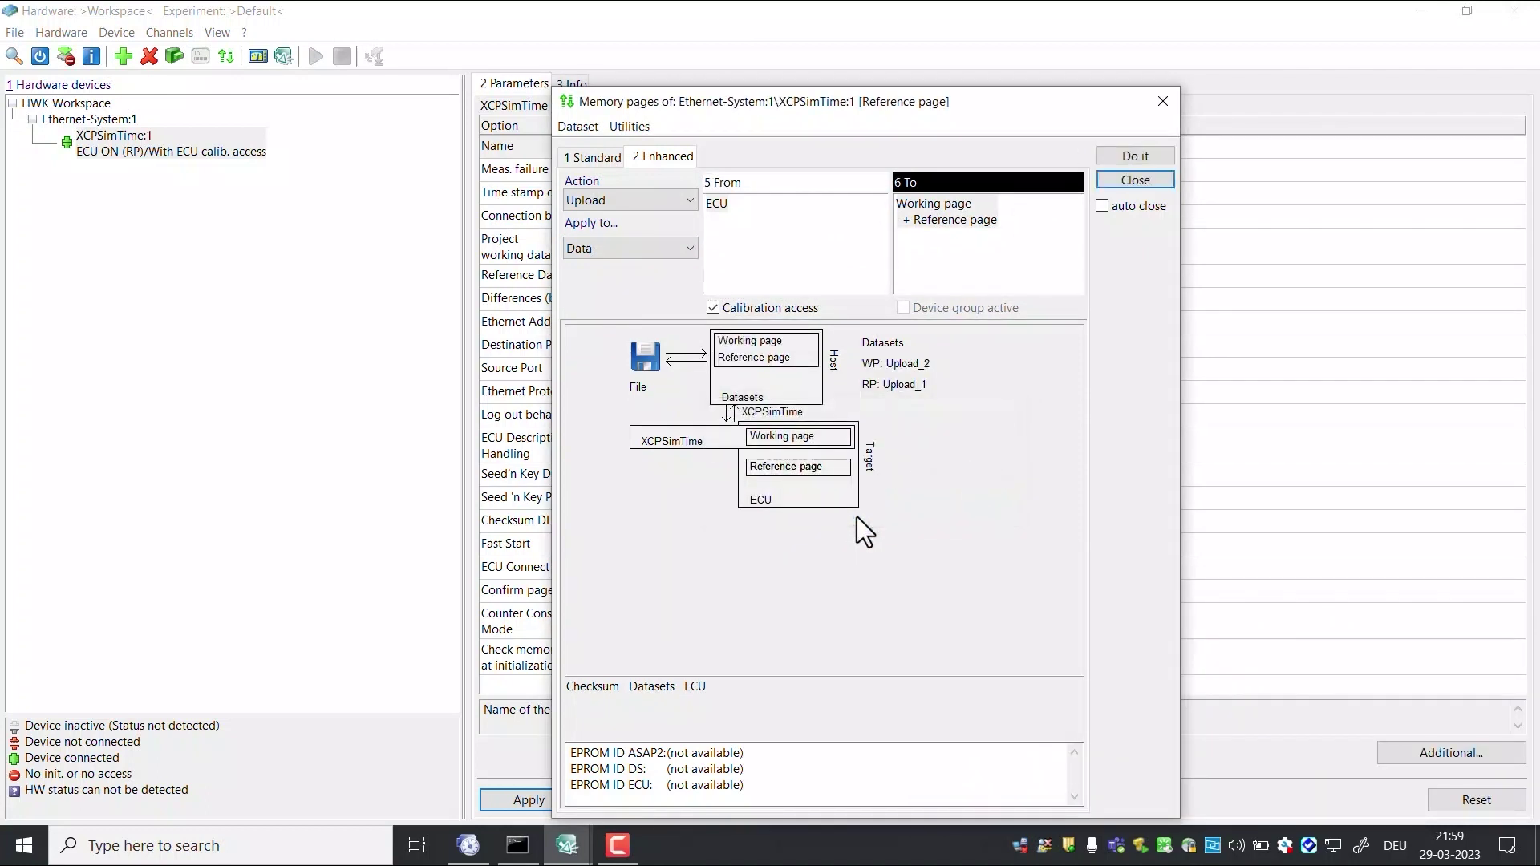
{"action": "left_click", "coordinate": [1135, 179]}
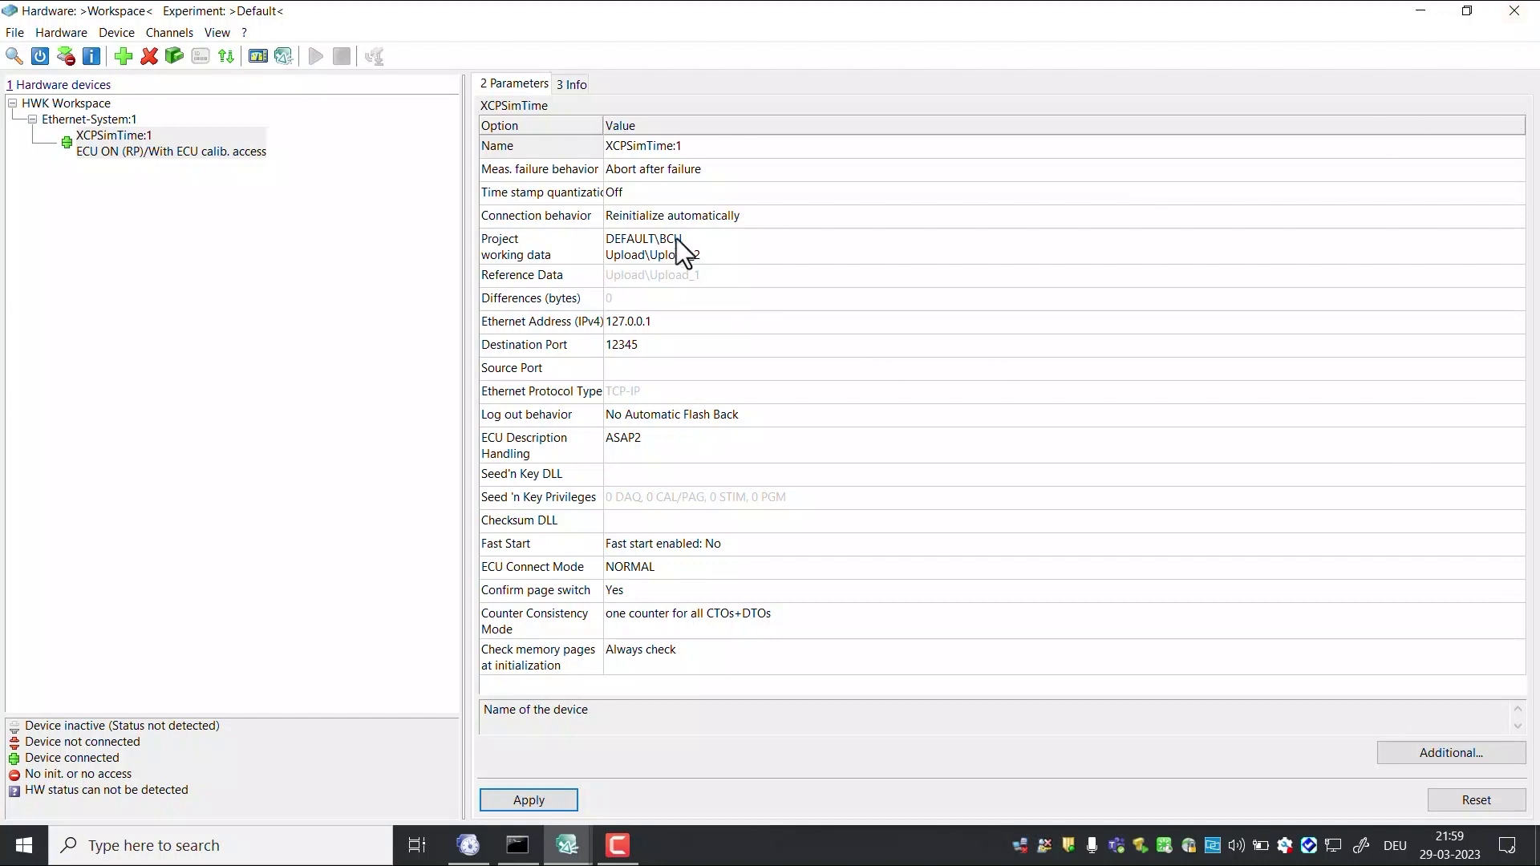
Open a new experiment with all 15 variables selected and move the measure window aside.
{"action": "left_click", "coordinate": [257, 57]}
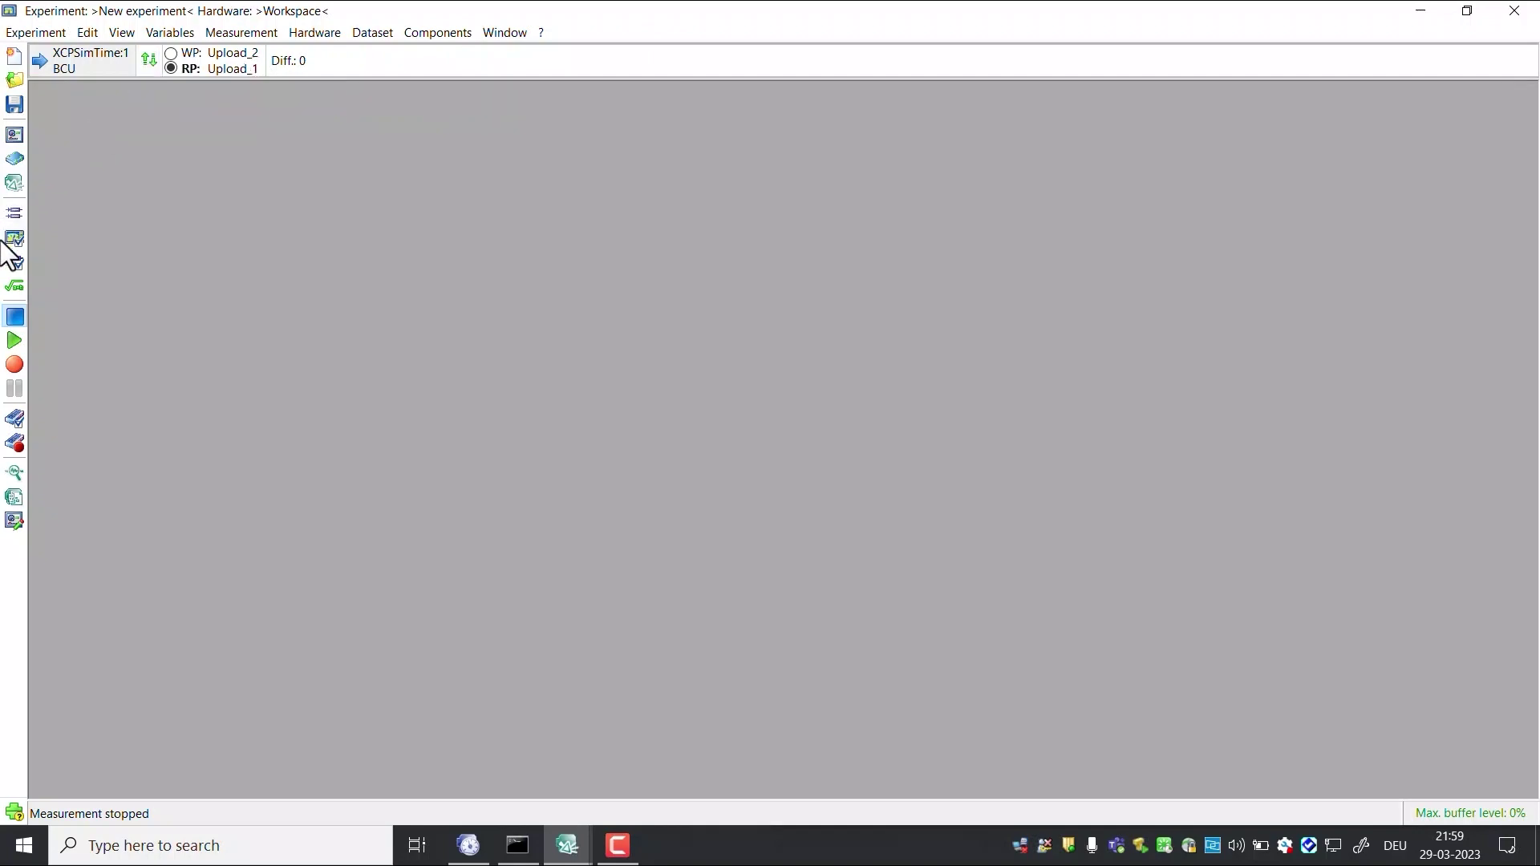
{"action": "left_click", "coordinate": [13, 218]}
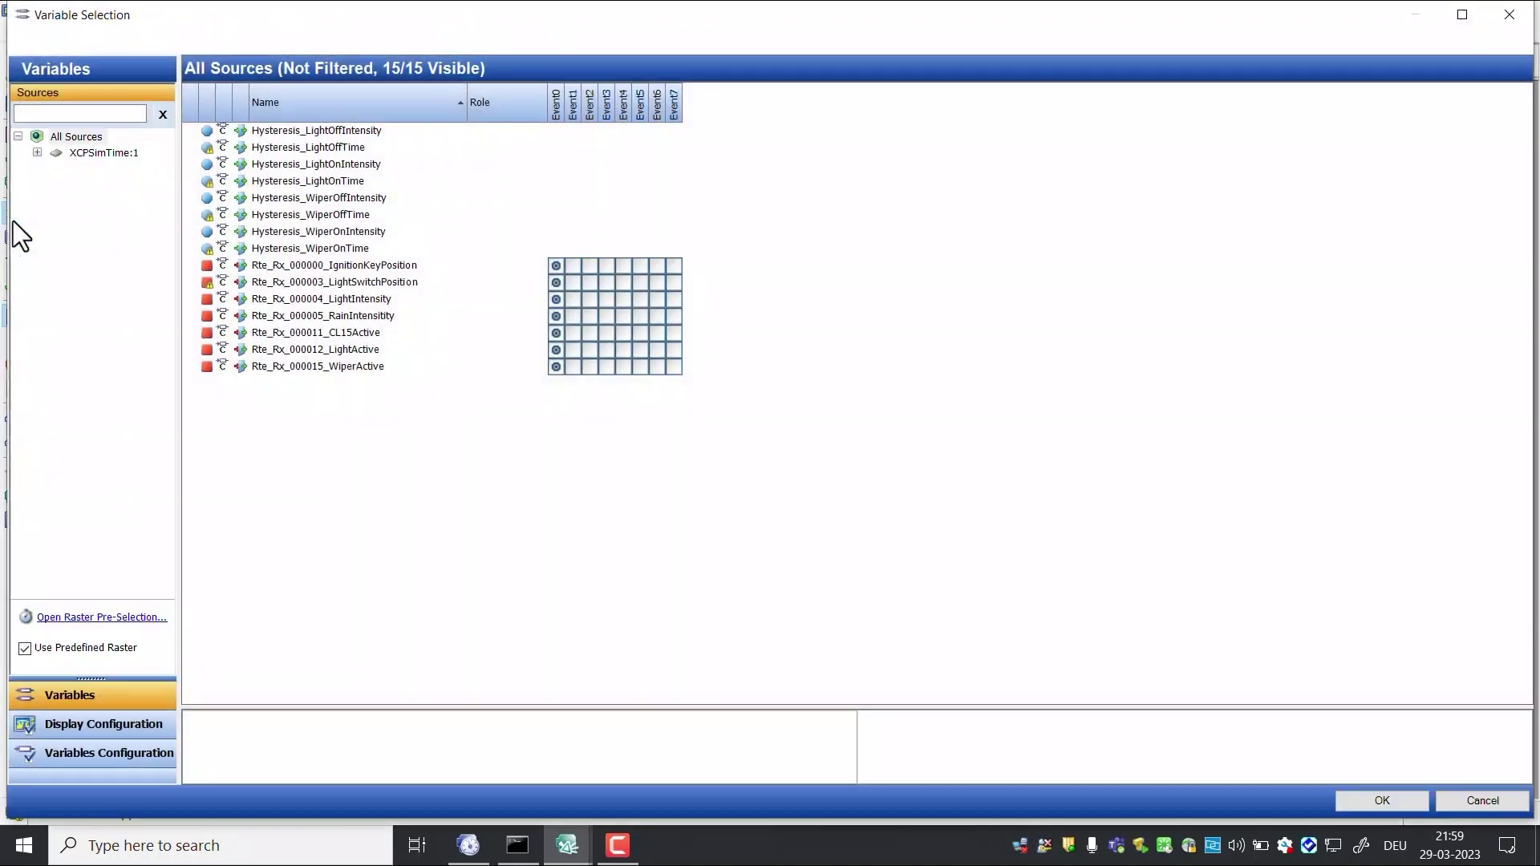
{"action": "left_click", "coordinate": [231, 201]}
{"action": "key", "text": "ctrl+a"}
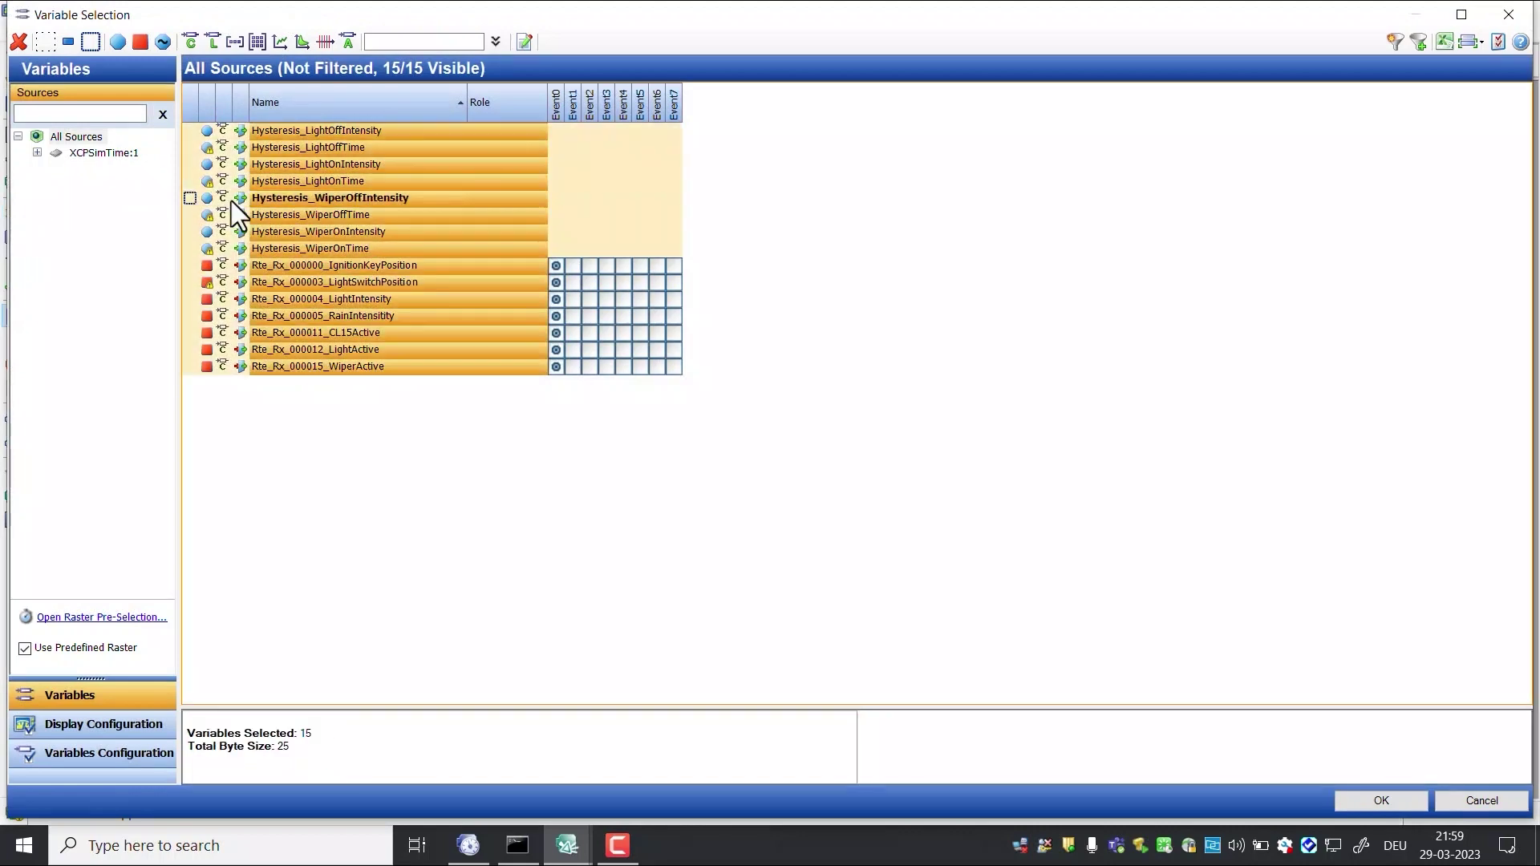
{"action": "right_click", "coordinate": [329, 181]}
{"action": "left_click", "coordinate": [353, 190]}
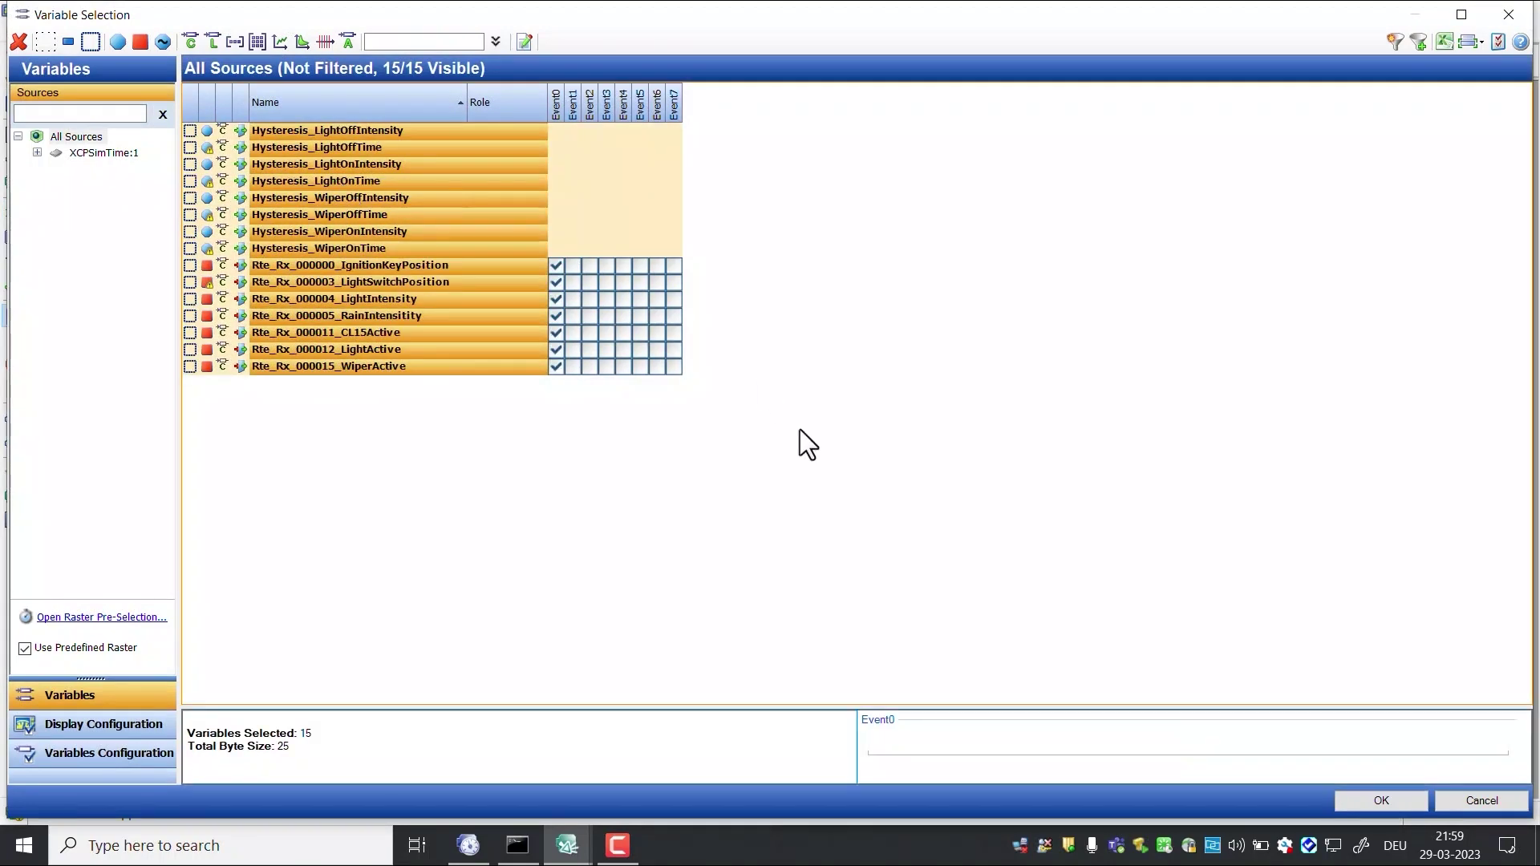
{"action": "left_click", "coordinate": [1351, 800]}
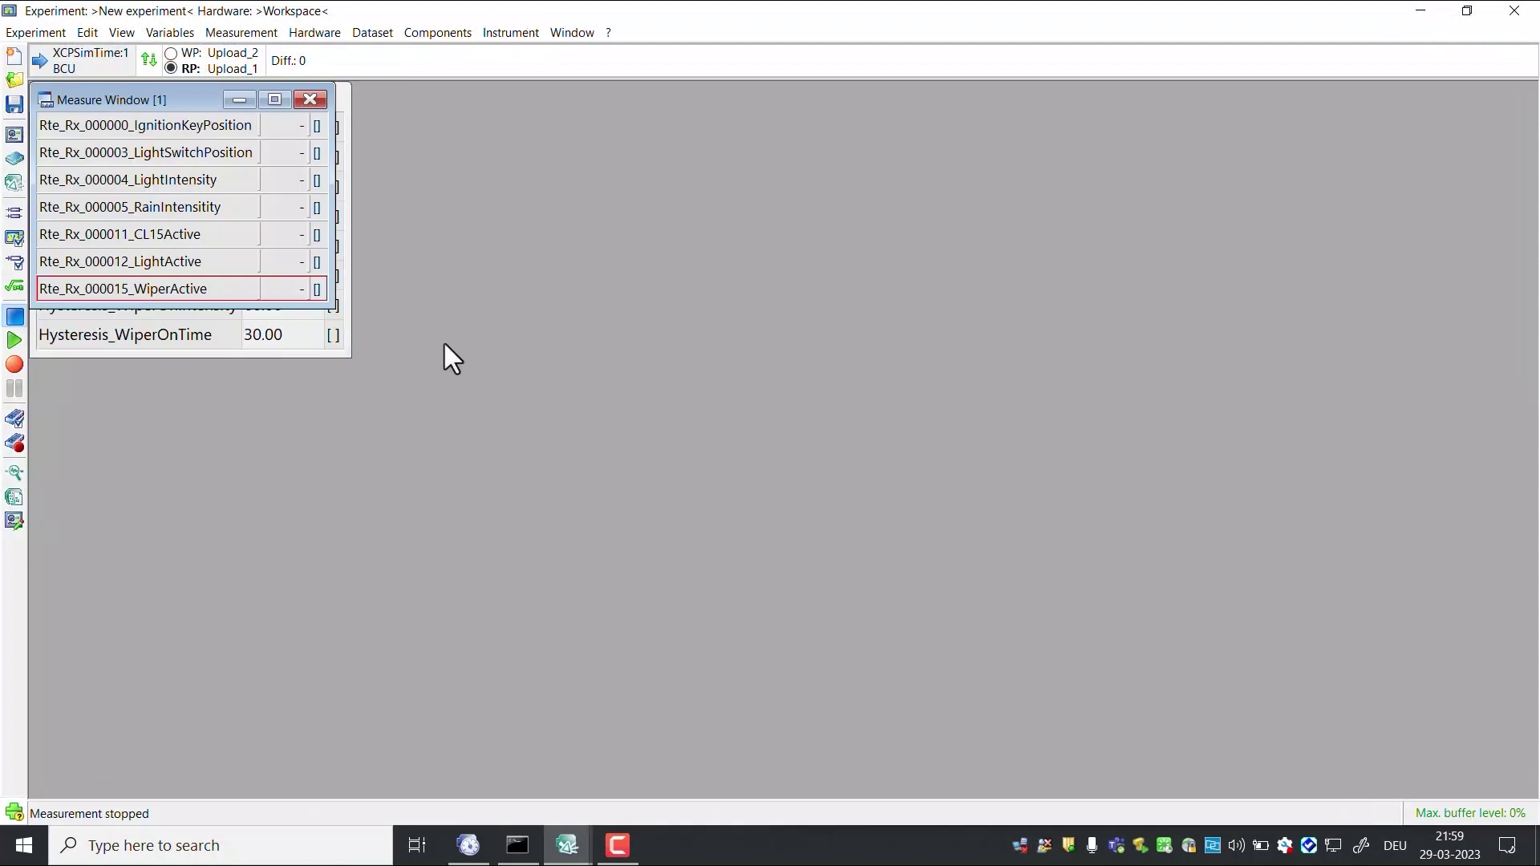
{"action": "left_click_drag", "start_coordinate": [133, 104], "coordinate": [463, 176]}
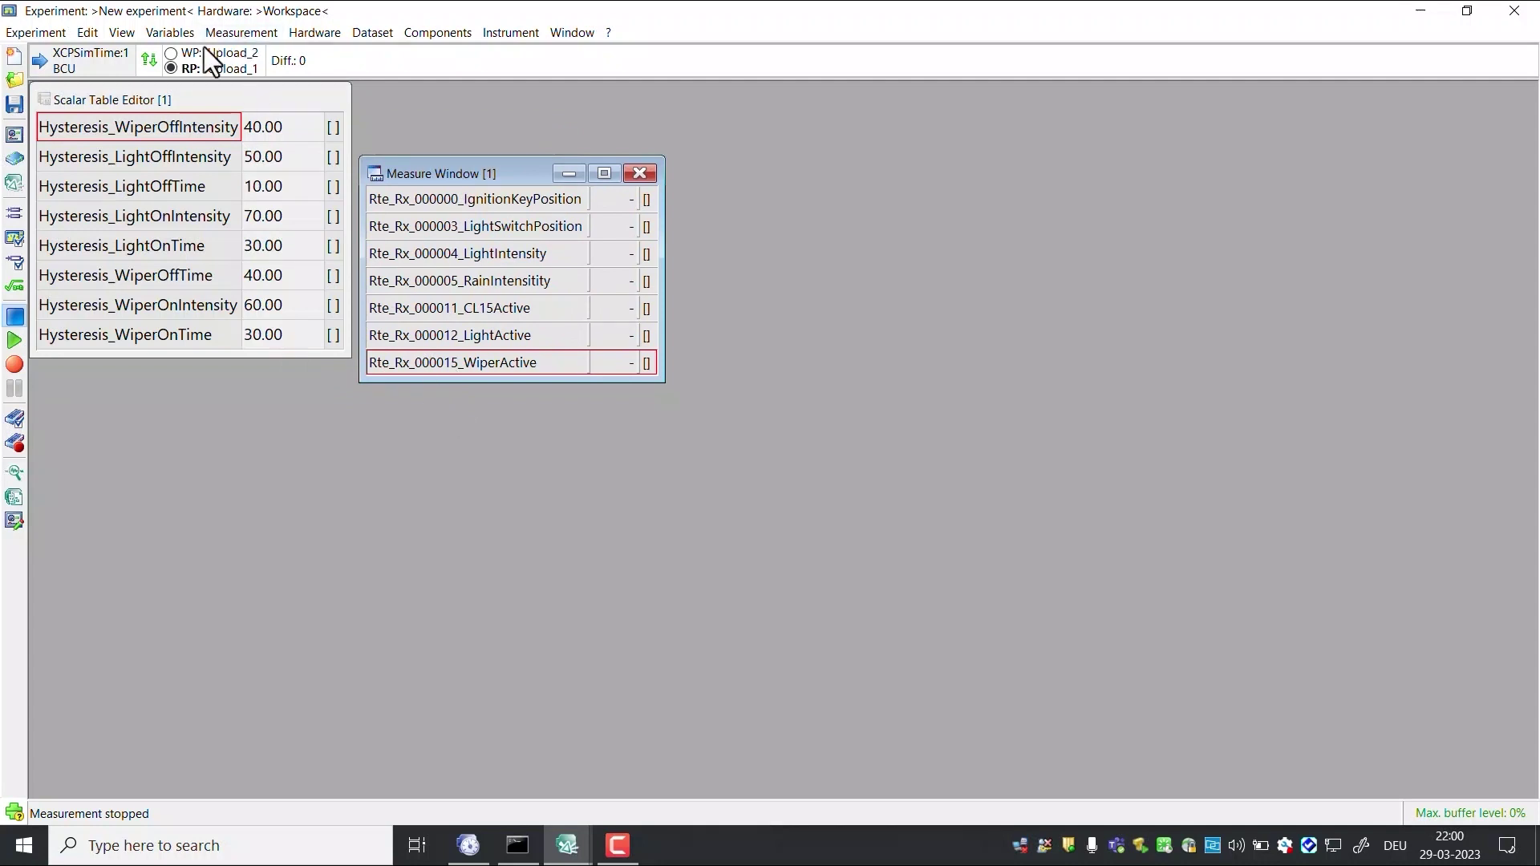
Switch calibration to the working page and tile INCA beside the COSYM window.
{"action": "left_click", "coordinate": [175, 53]}
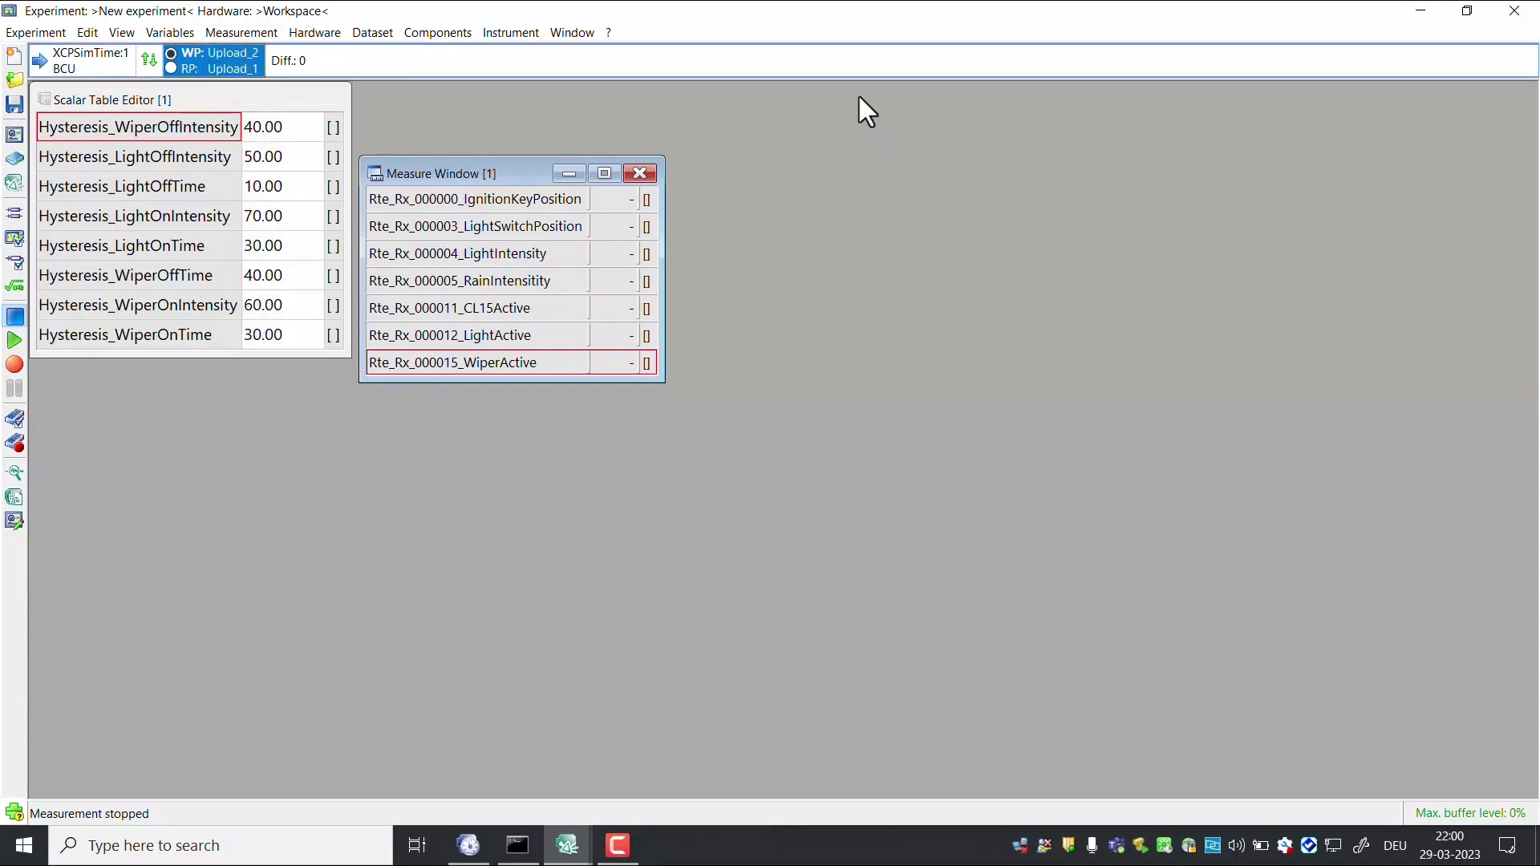
{"action": "key", "text": "super+Left"}
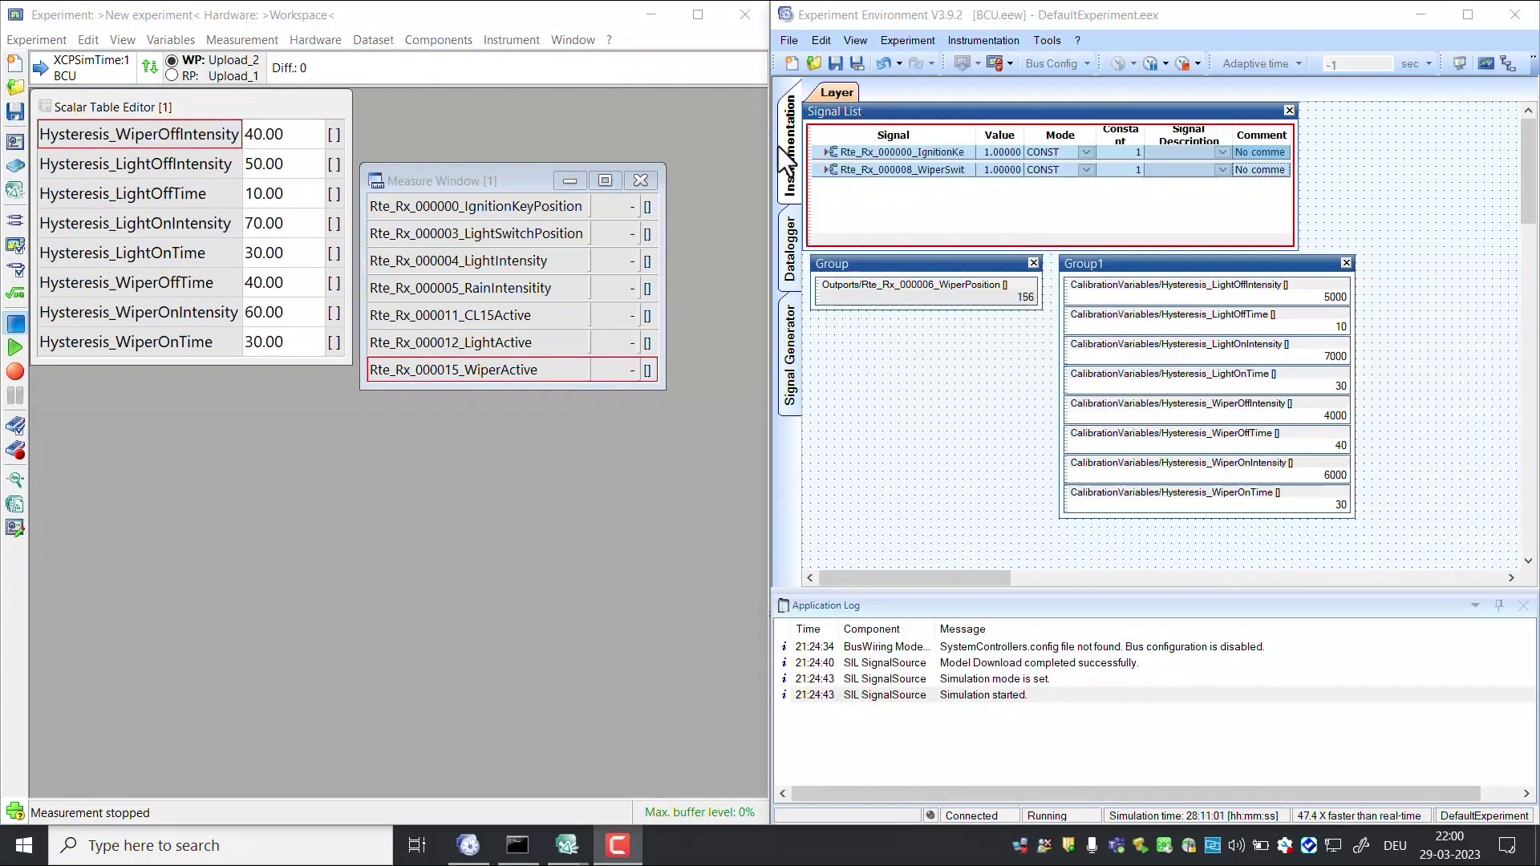
{"action": "left_click", "coordinate": [465, 402]}
{"action": "left_click", "coordinate": [926, 469]}
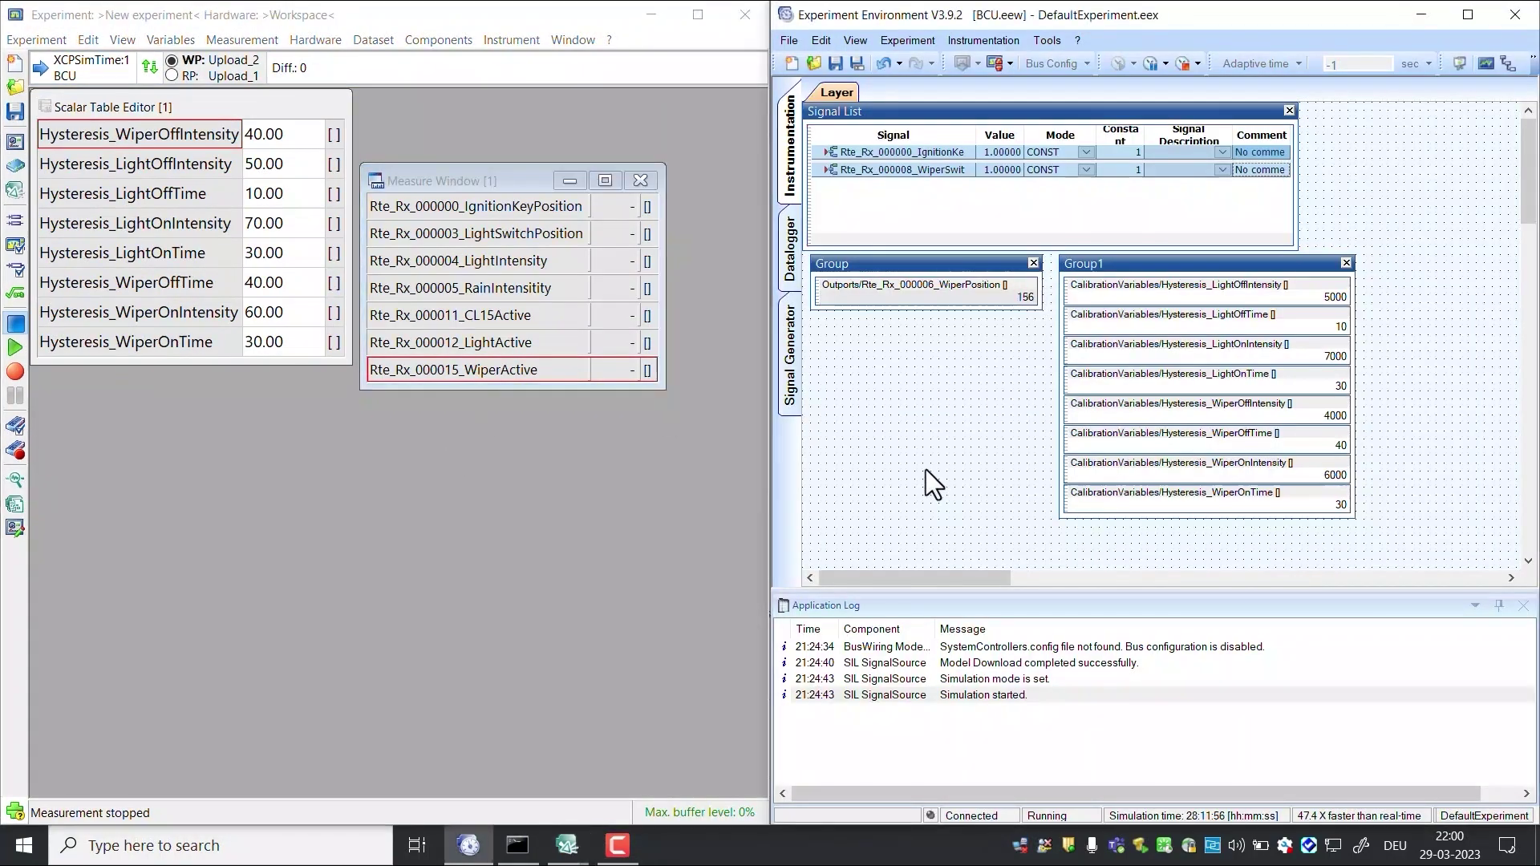
{"action": "left_click", "coordinate": [642, 555]}
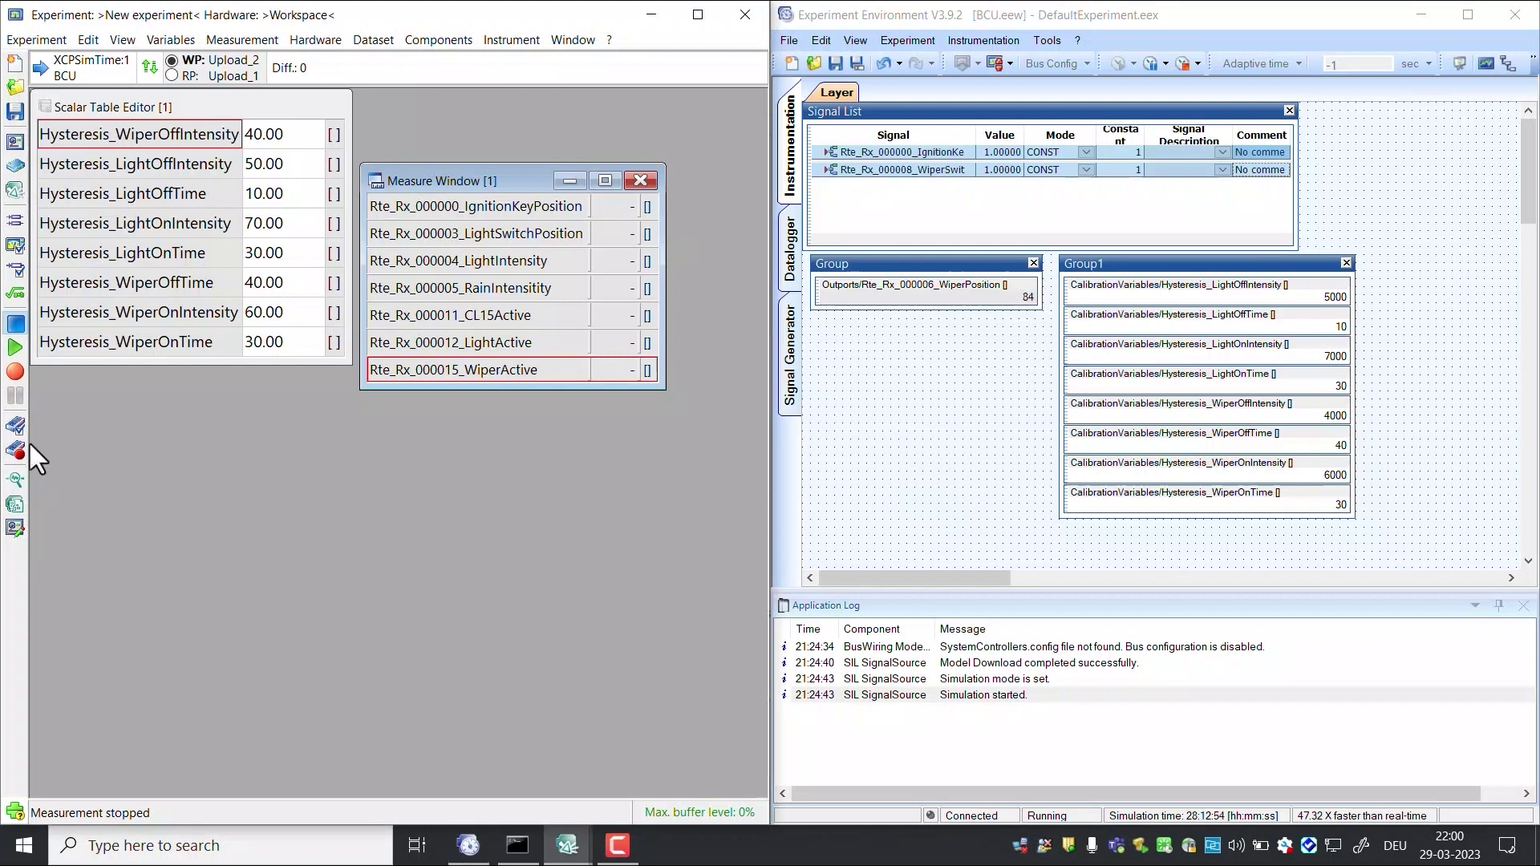
Start live visualization and check the IgnitionKeyPosition and WiperActive readings.
{"action": "left_click", "coordinate": [13, 351]}
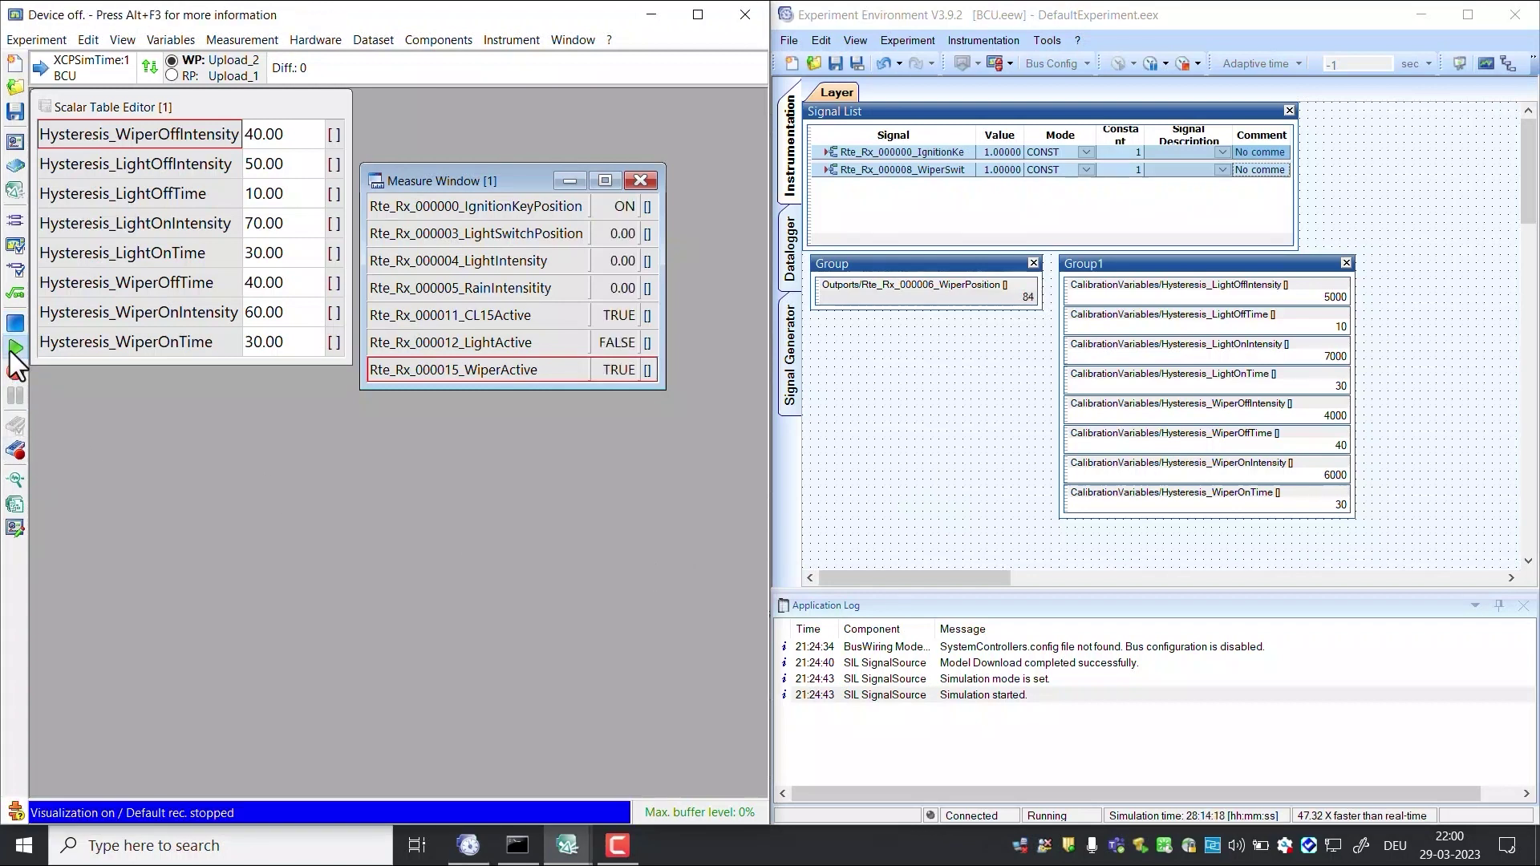
{"action": "left_click", "coordinate": [616, 215]}
{"action": "left_click", "coordinate": [1138, 155]}
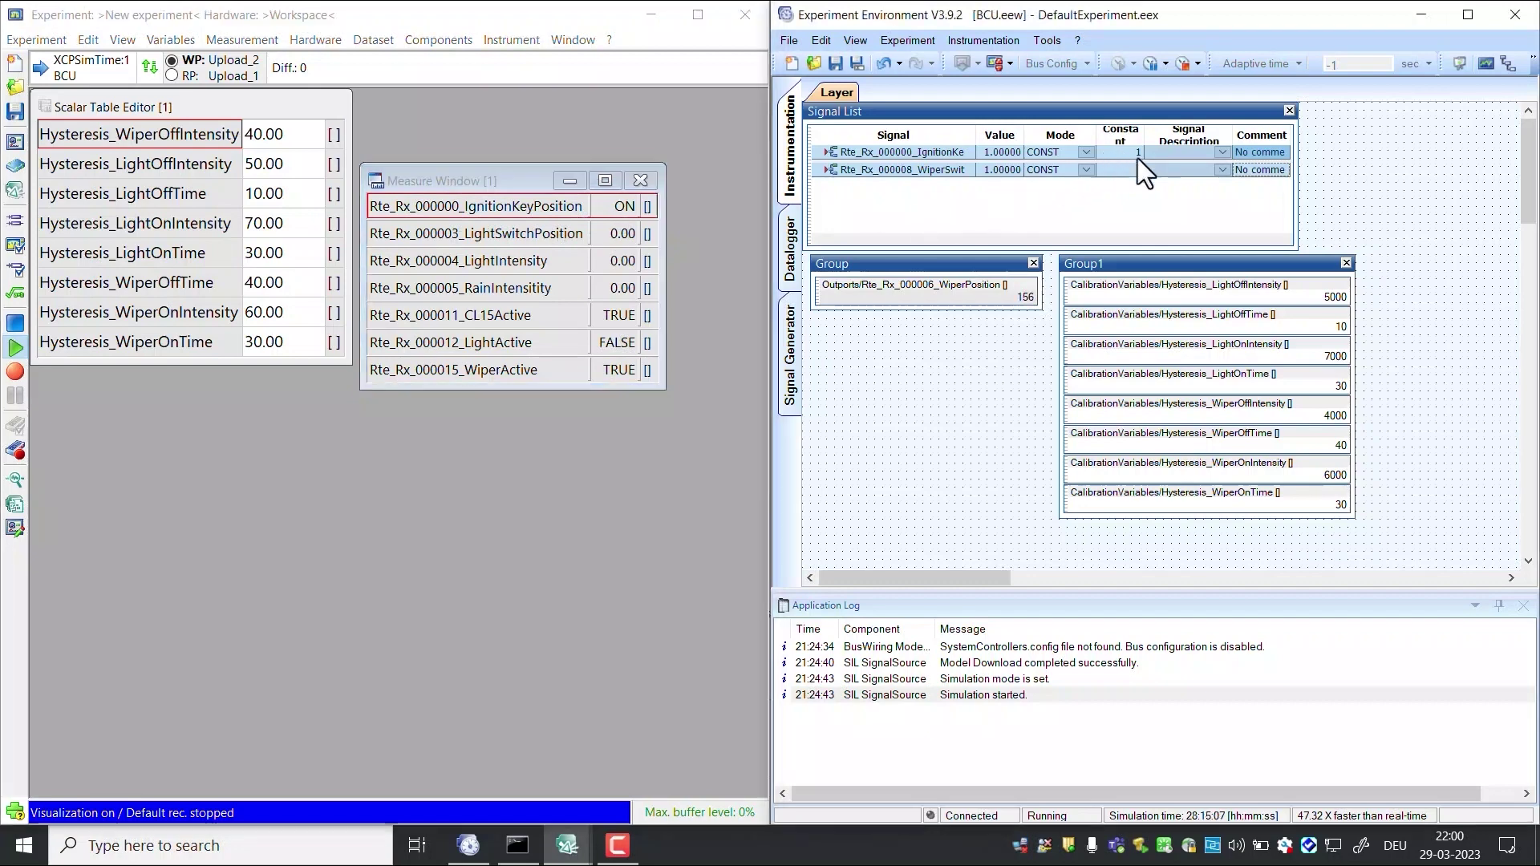
{"action": "left_click", "coordinate": [610, 373]}
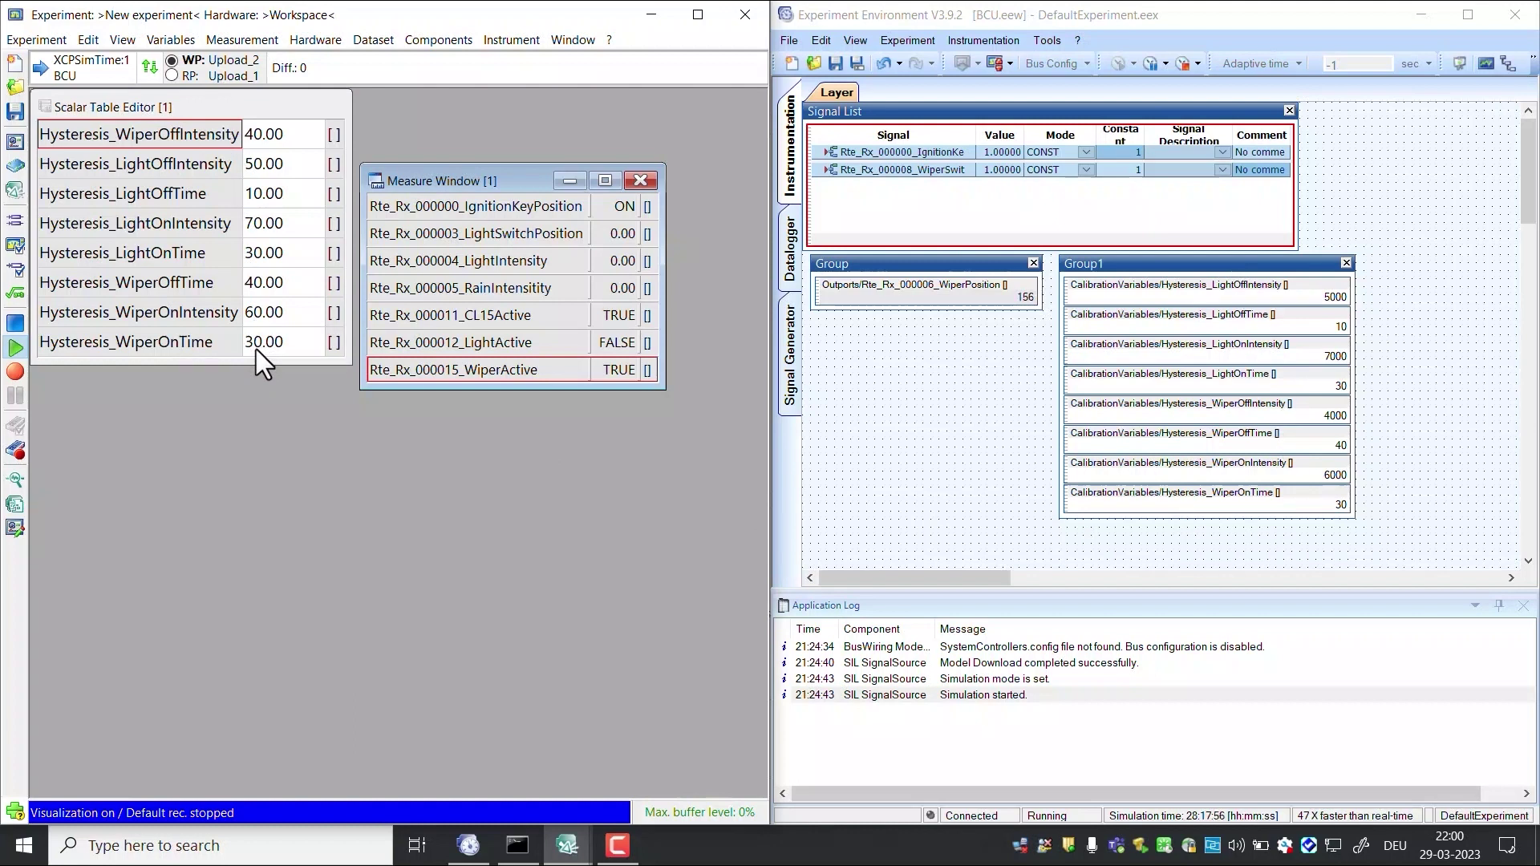
Set Hysteresis_WiperOnTime to 40 in INCA's Scalar Table Editor.
{"action": "left_click", "coordinate": [329, 344]}
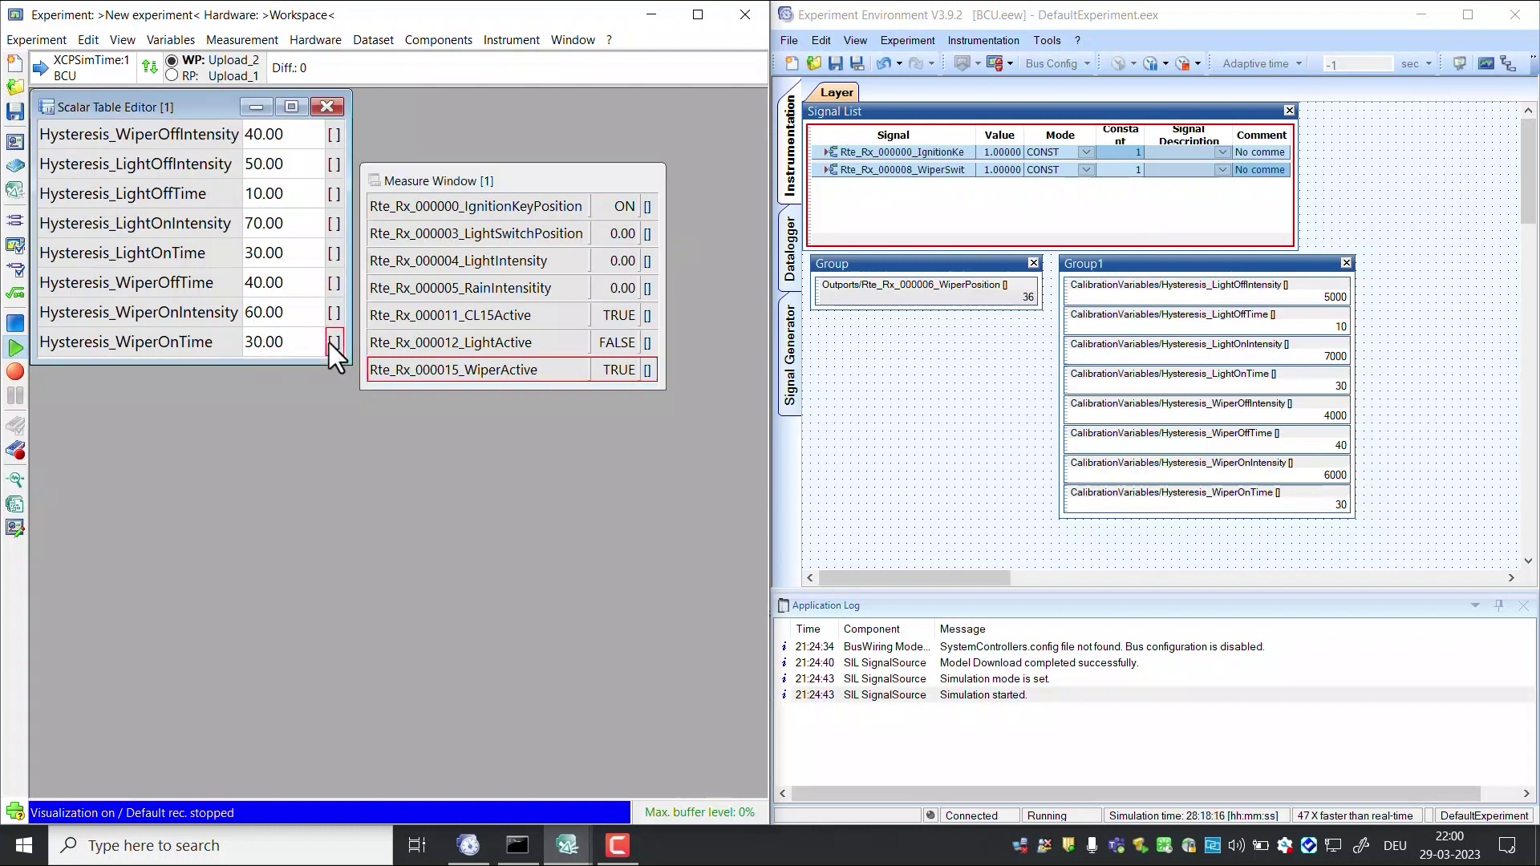
{"action": "double_click", "coordinate": [253, 344]}
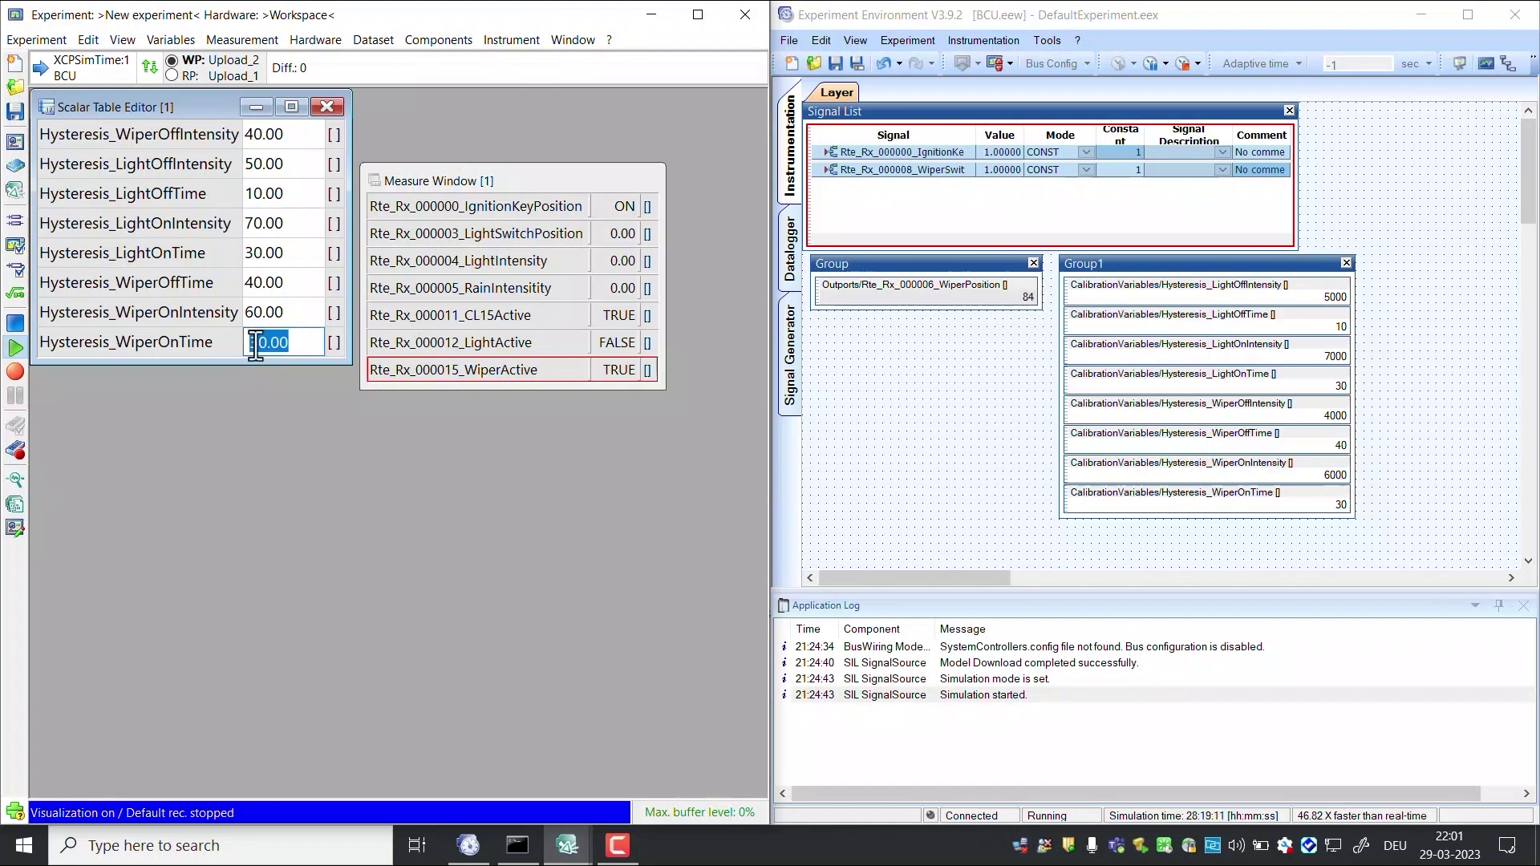
{"action": "type", "text": "40"}
{"action": "key", "text": "Return"}
Set the wiper switch constant to 0 in COSYM's Signal List.
{"action": "left_click", "coordinate": [1118, 167]}
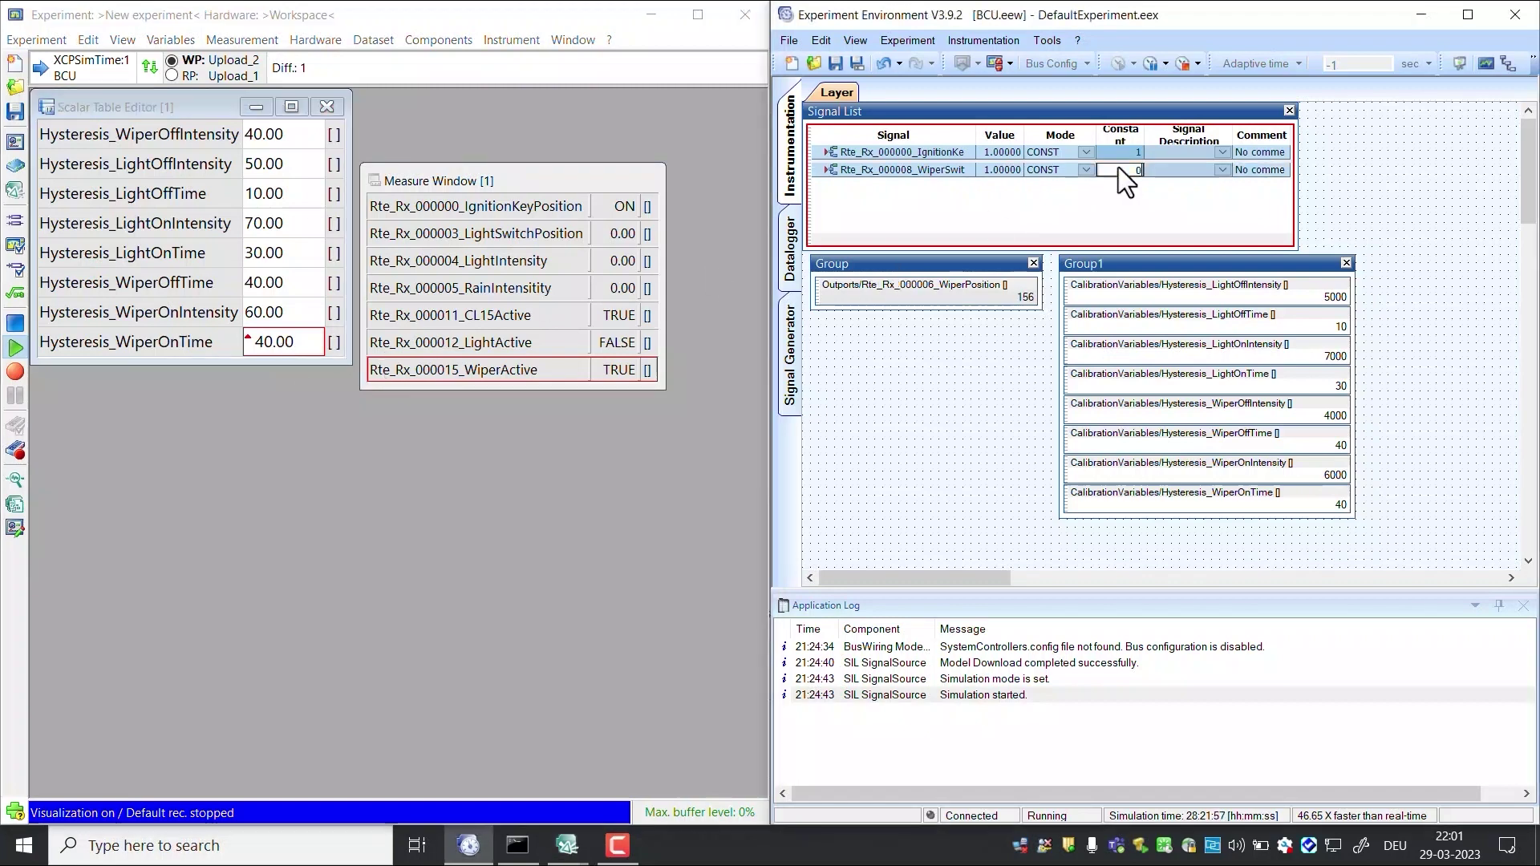
{"action": "type", "text": "0"}
{"action": "key", "text": "Tab"}
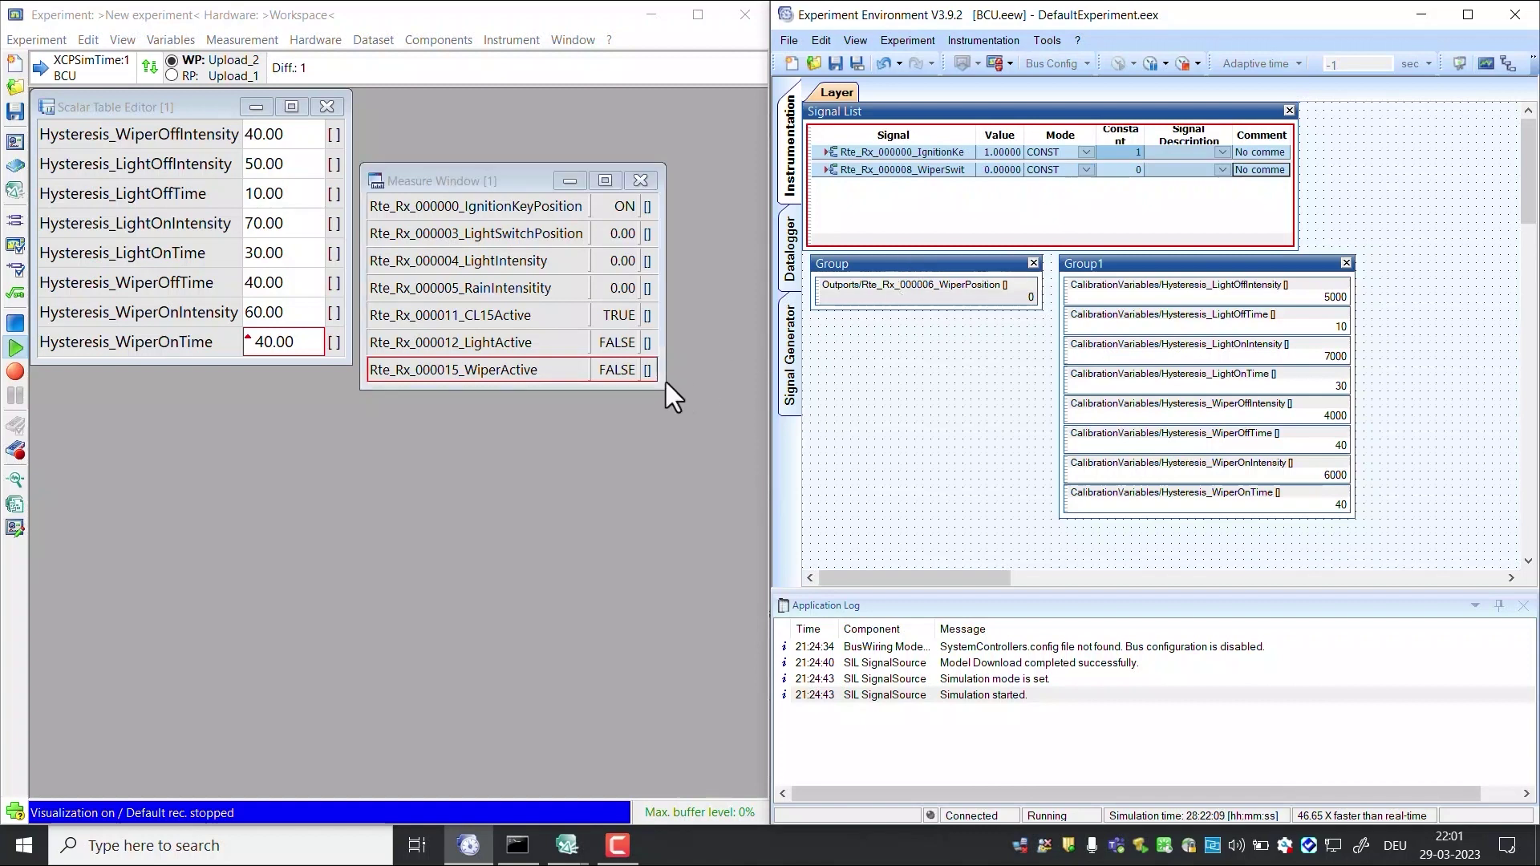
{"action": "mouse_move", "coordinate": [626, 391]}
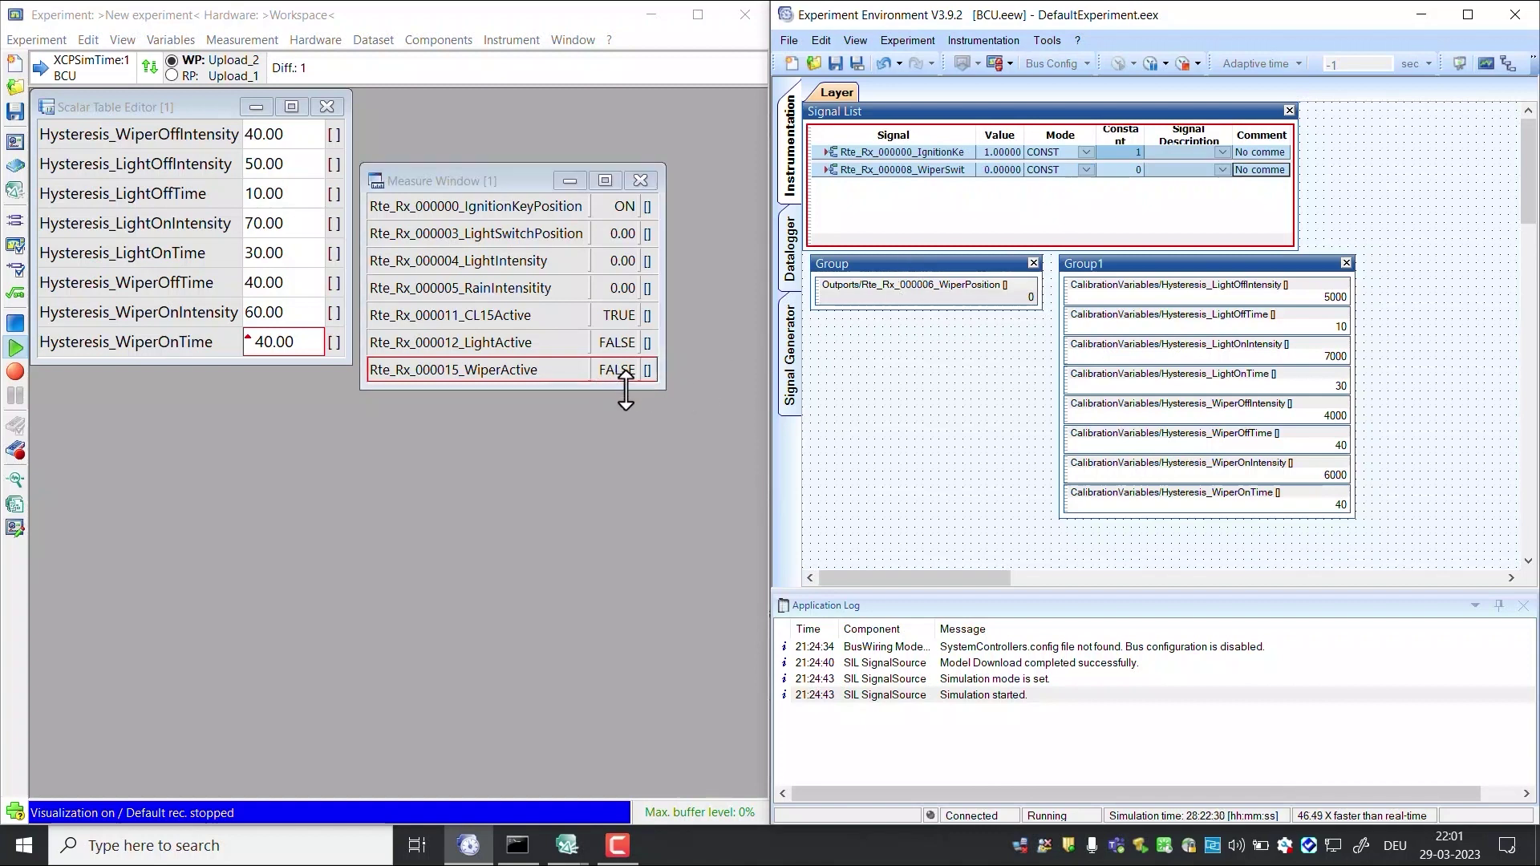